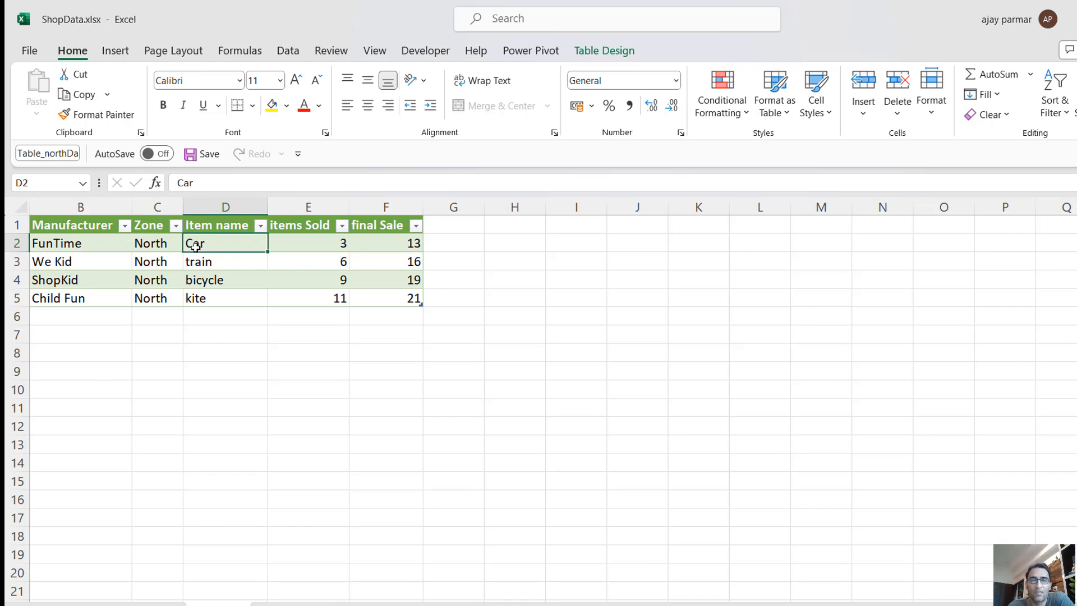
Step: Highlight the tip "Use of Dot operator in M code function" in the Notepad list and return to the ShopData.xlsx workbook
key(alt+Tab)
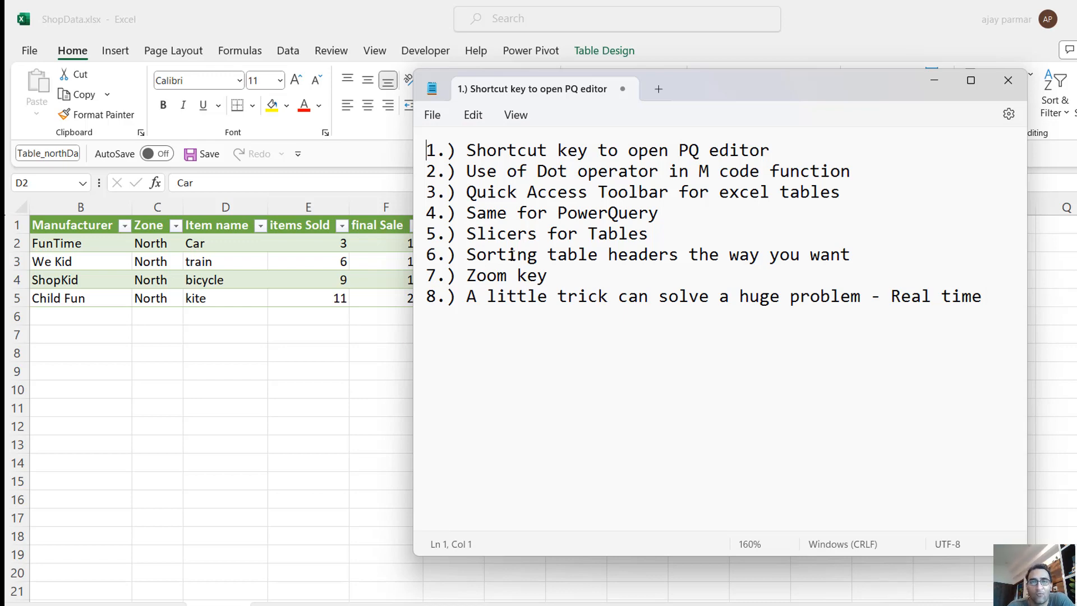
click(470, 171)
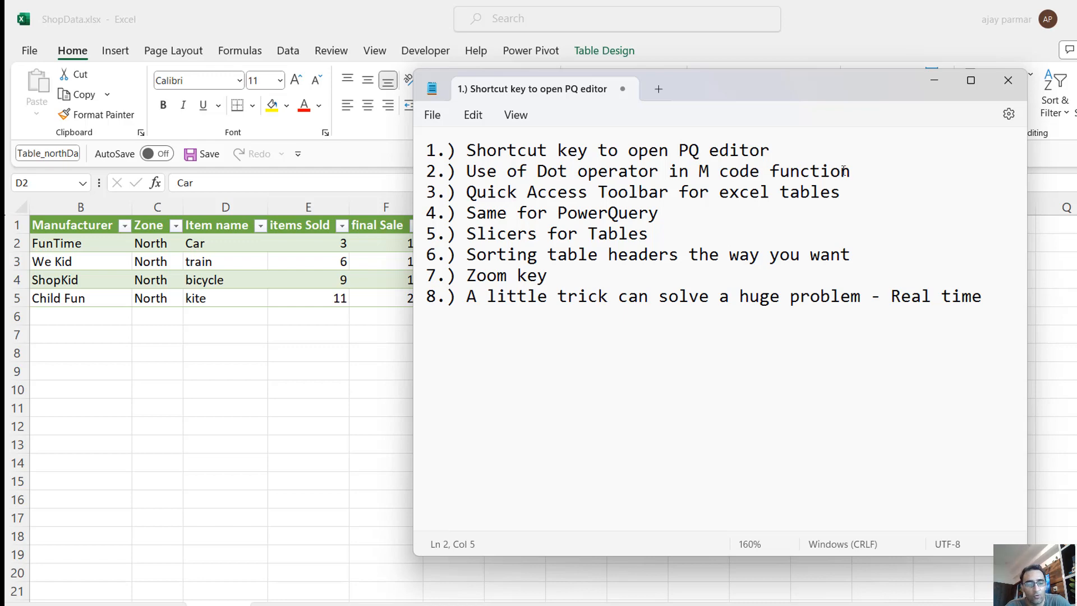
shift+click(865, 172)
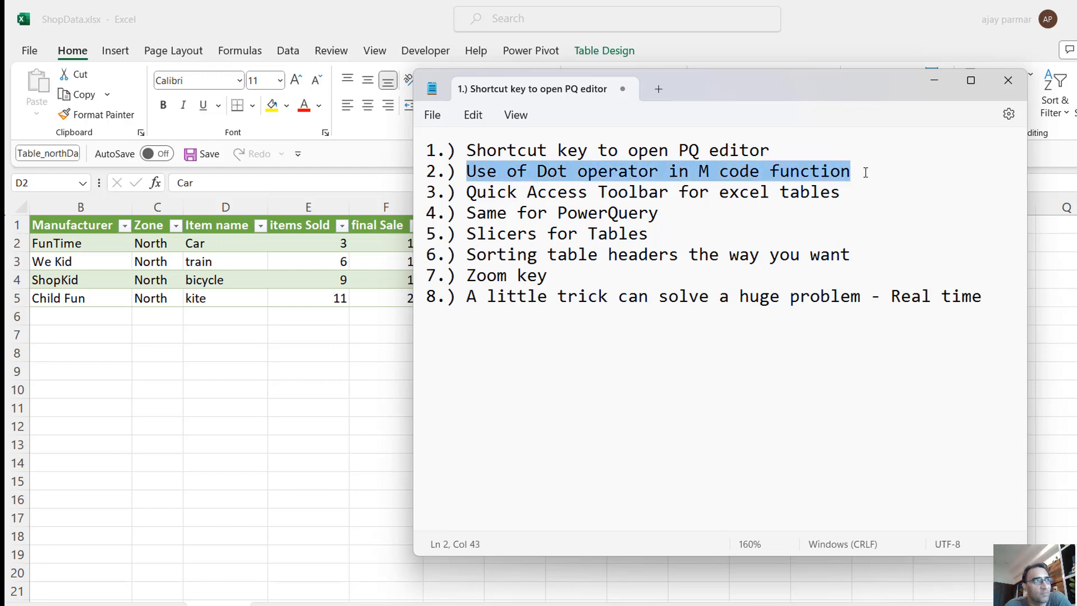
key(alt+Tab)
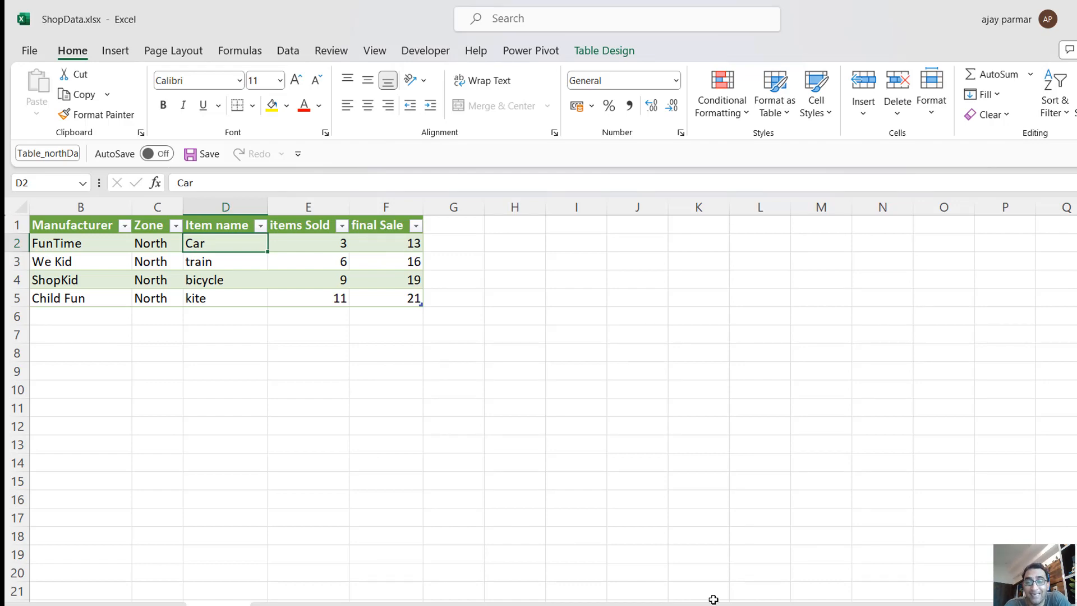
Step: View the tutor's course website in Chrome and return to the ShopData.xlsx workbook in Excel
mouse_move(713, 599)
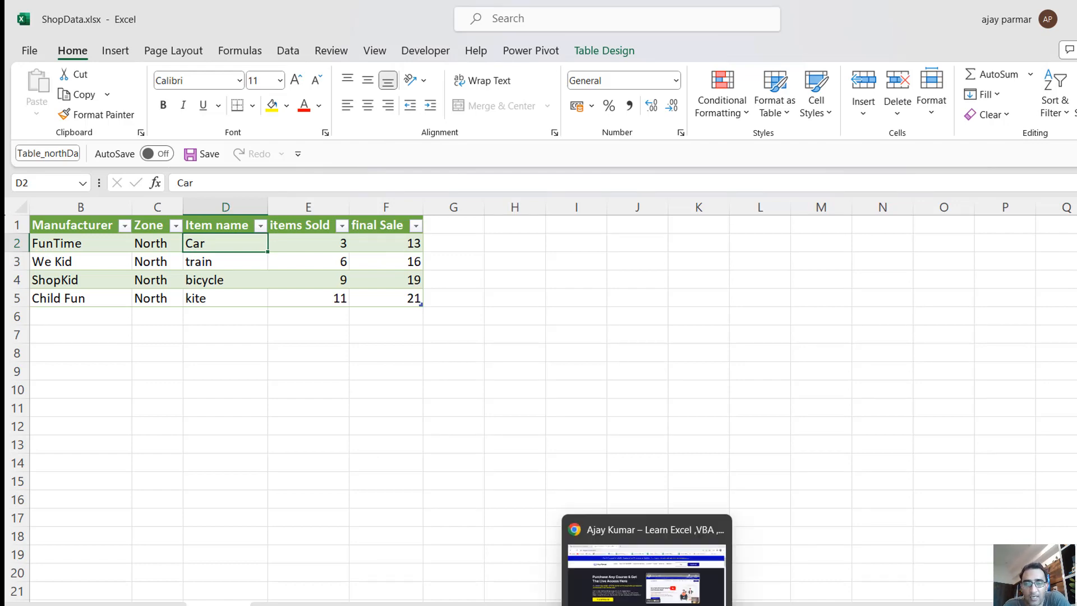
click(615, 552)
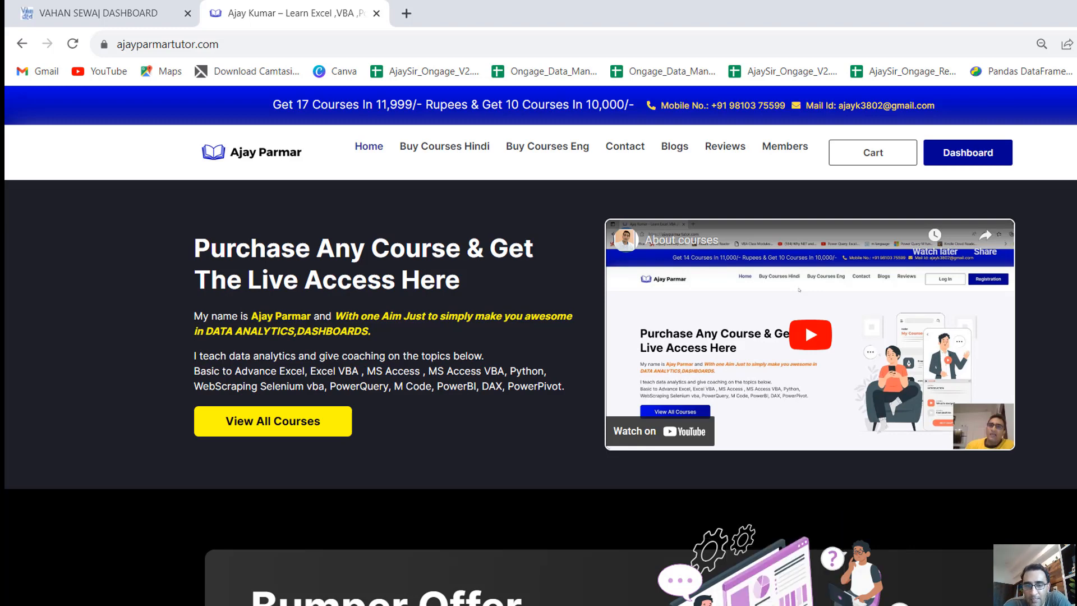
mouse_move(754, 605)
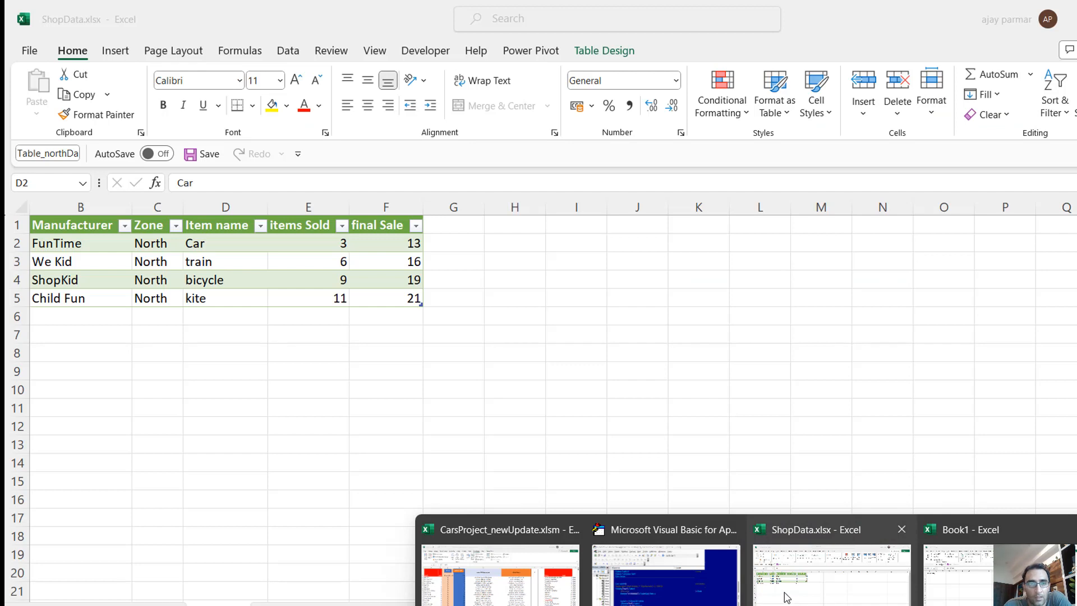
click(830, 572)
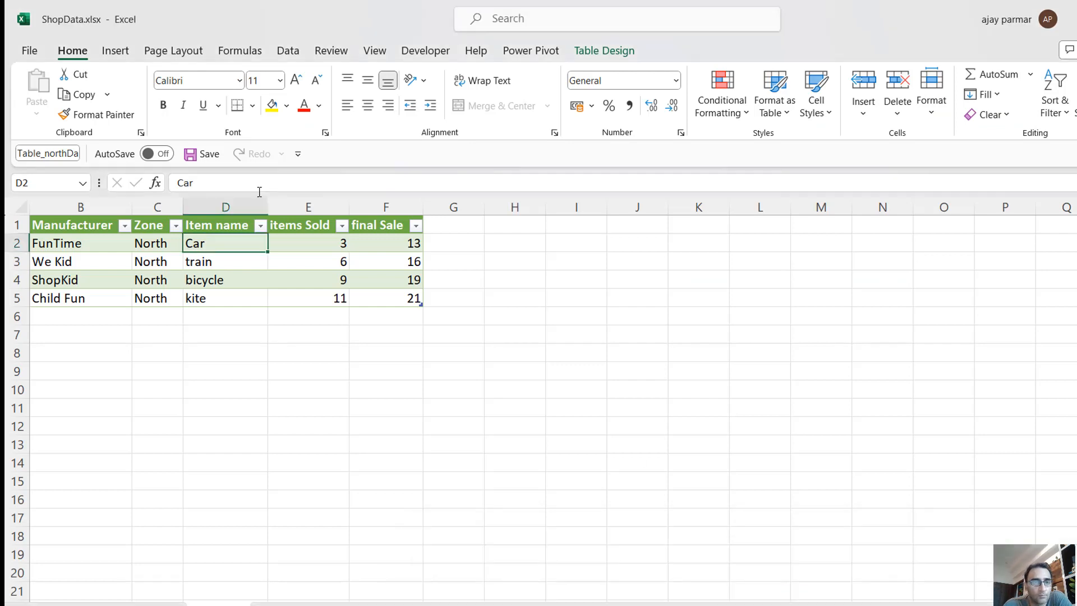
click(157, 281)
click(655, 226)
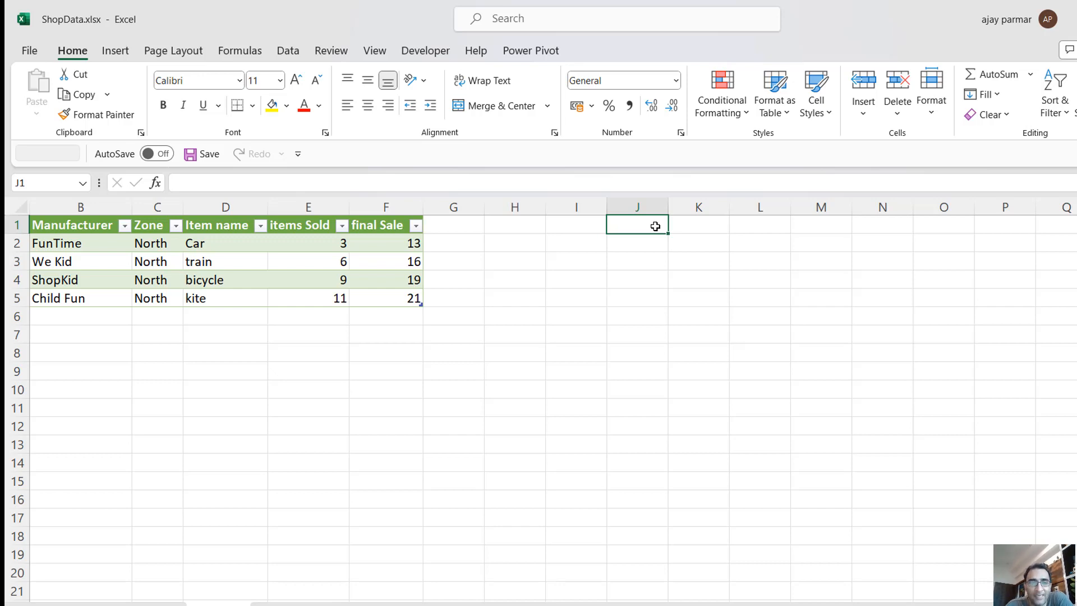
click(276, 352)
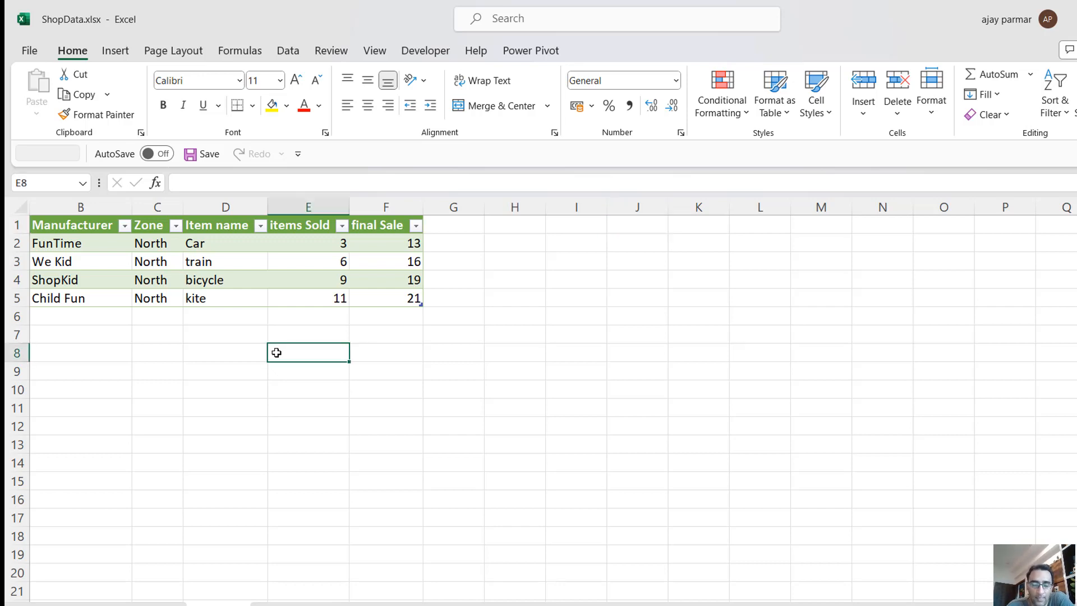
click(112, 338)
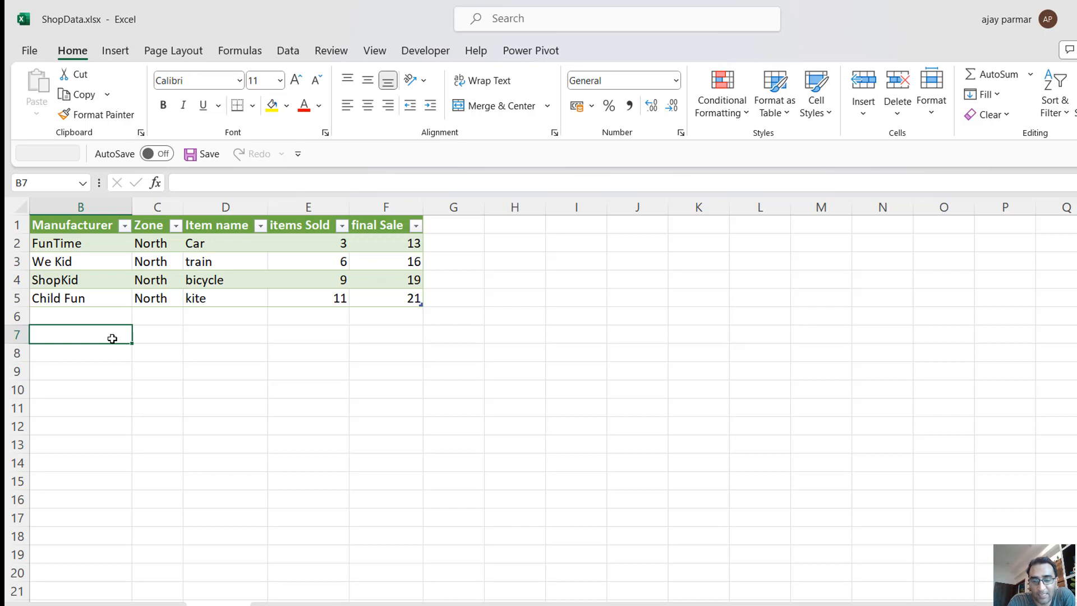
Step: Preview the Table2 and score queries in the Power Query Editor and close the editor
key(alt+F12)
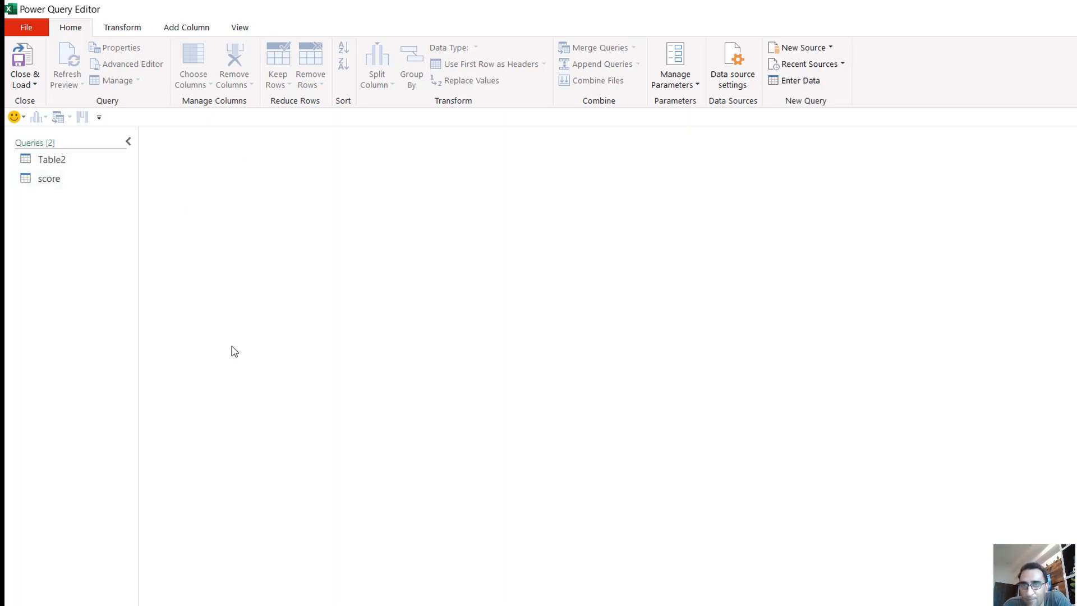
click(60, 179)
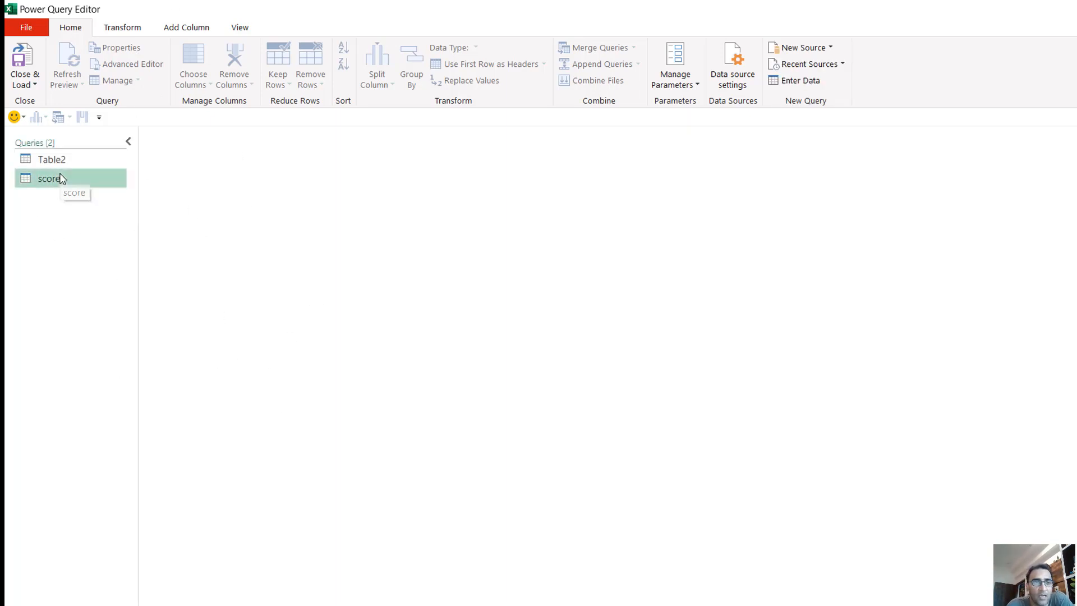
click(102, 159)
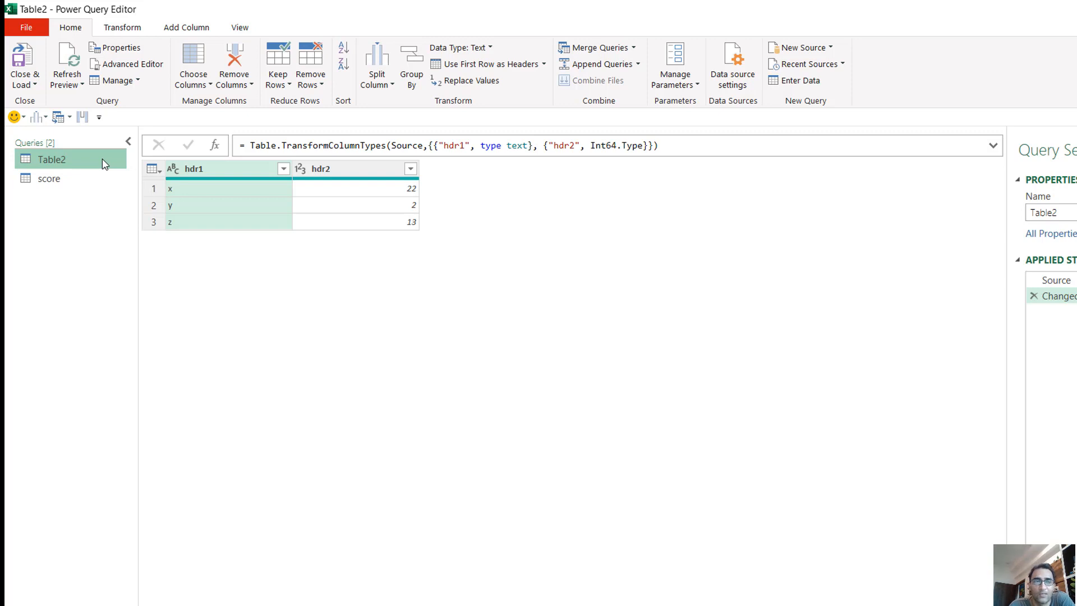
click(66, 178)
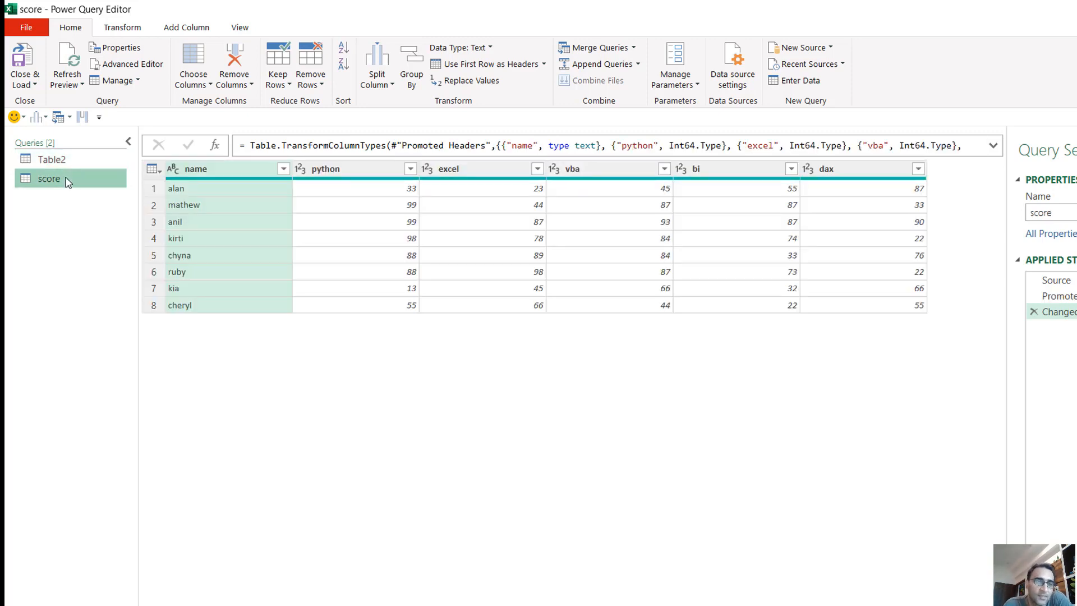
key(alt+F12)
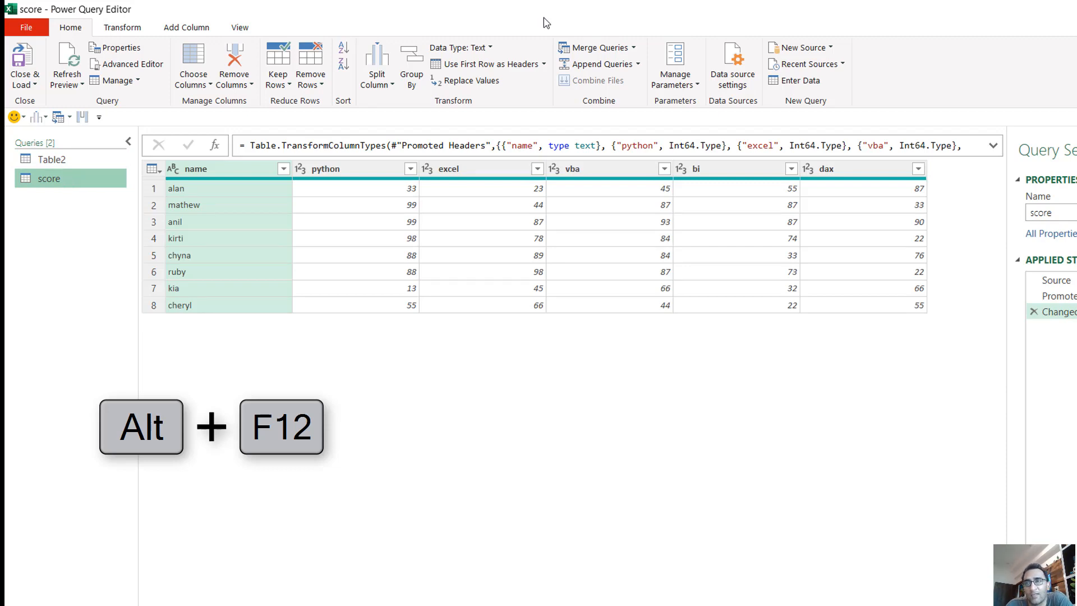
key(alt+F4)
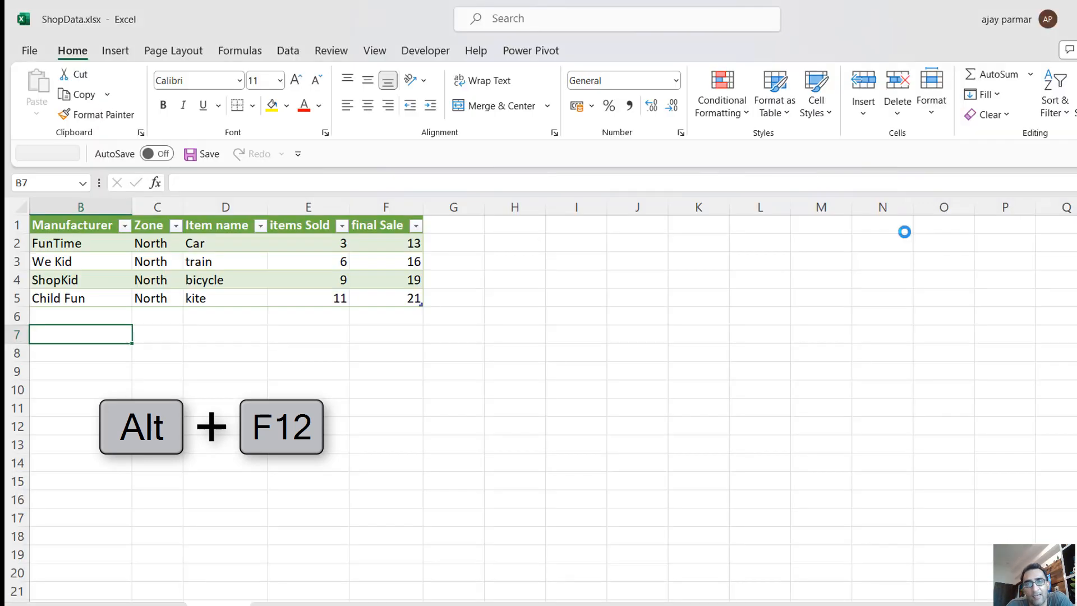
Step: Consult the tips list in Notepad and return to the sales table in ShopData.xlsx
click(554, 298)
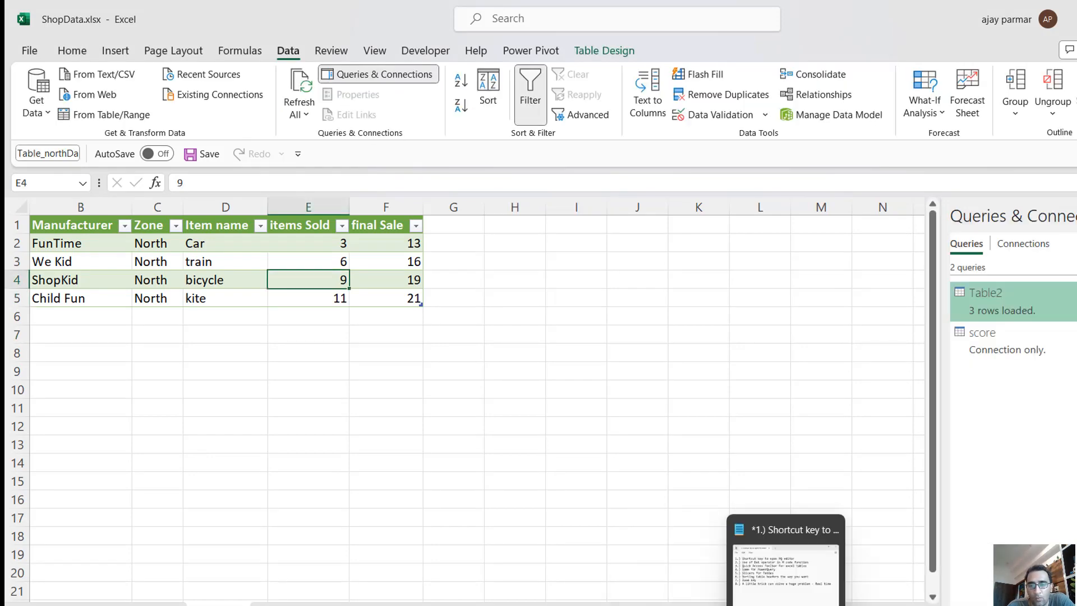
click(746, 545)
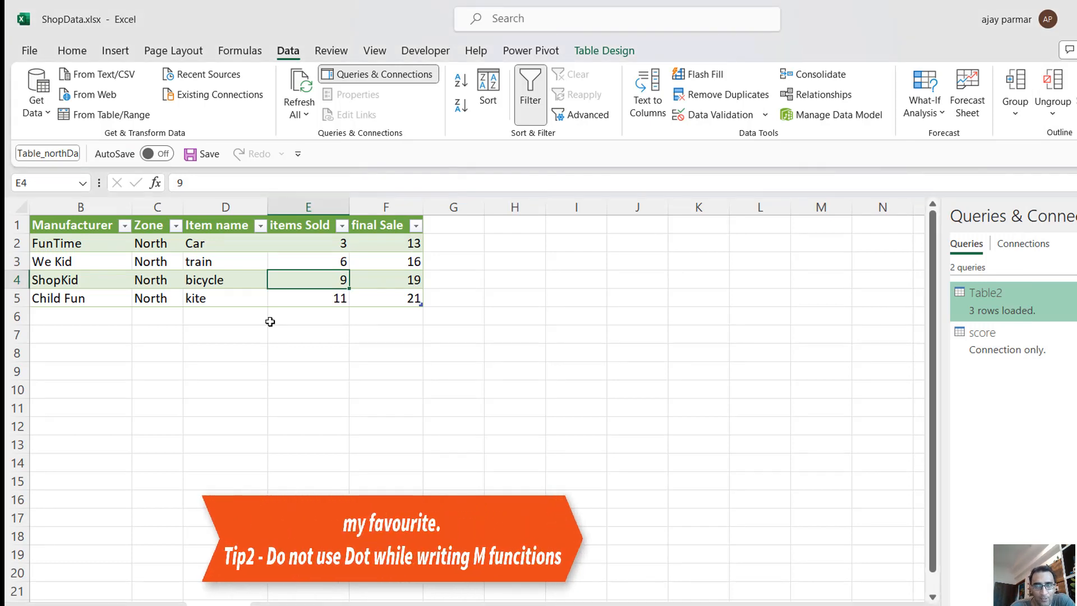
click(175, 266)
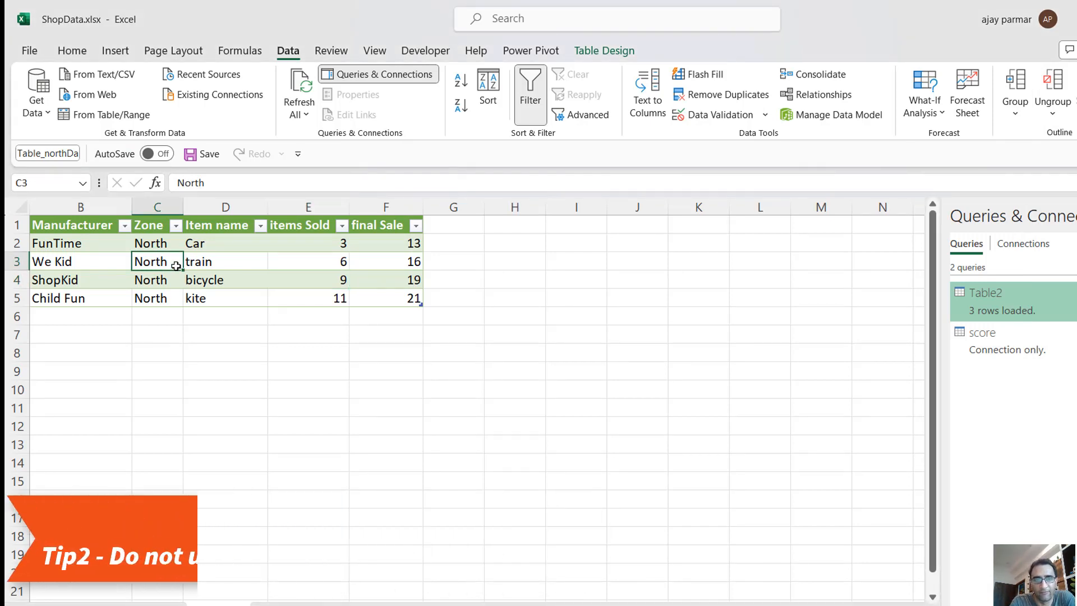
Step: Open the score query in the Power Query Editor and start adding a custom column
key(alt+F12)
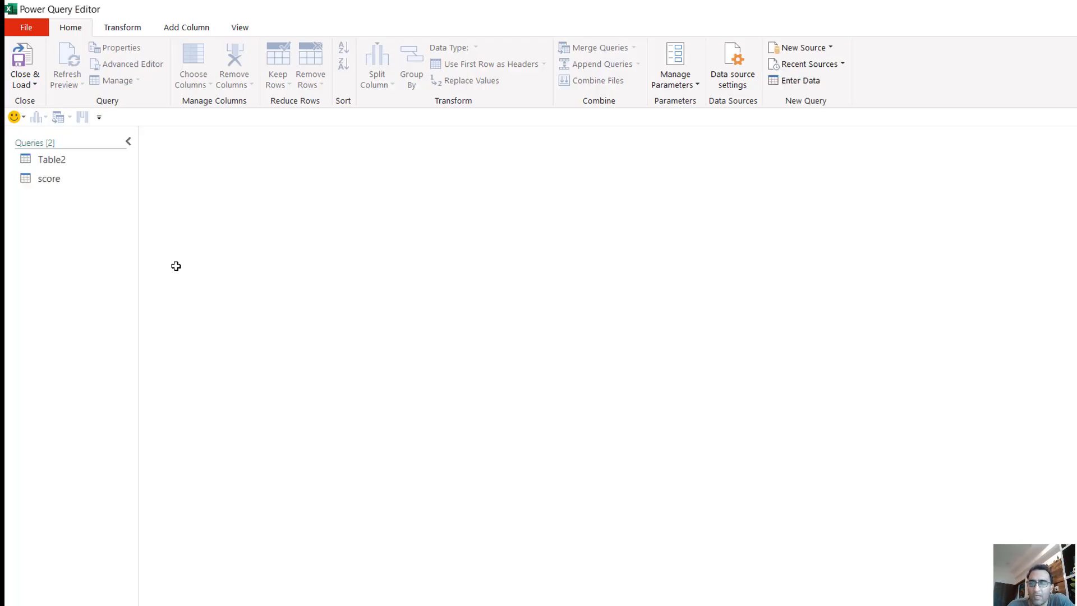
click(52, 183)
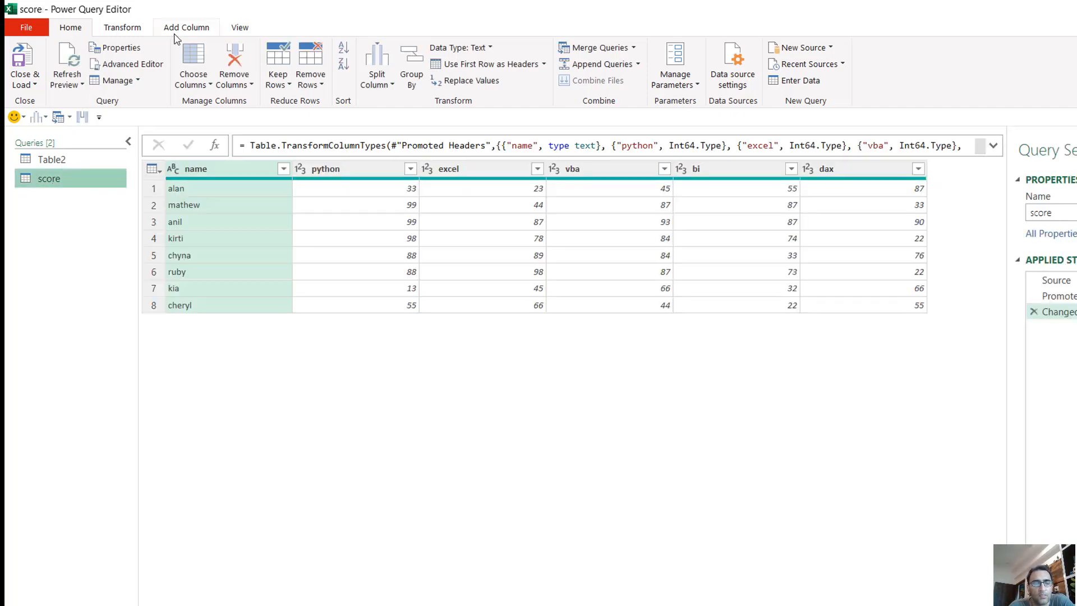
click(210, 29)
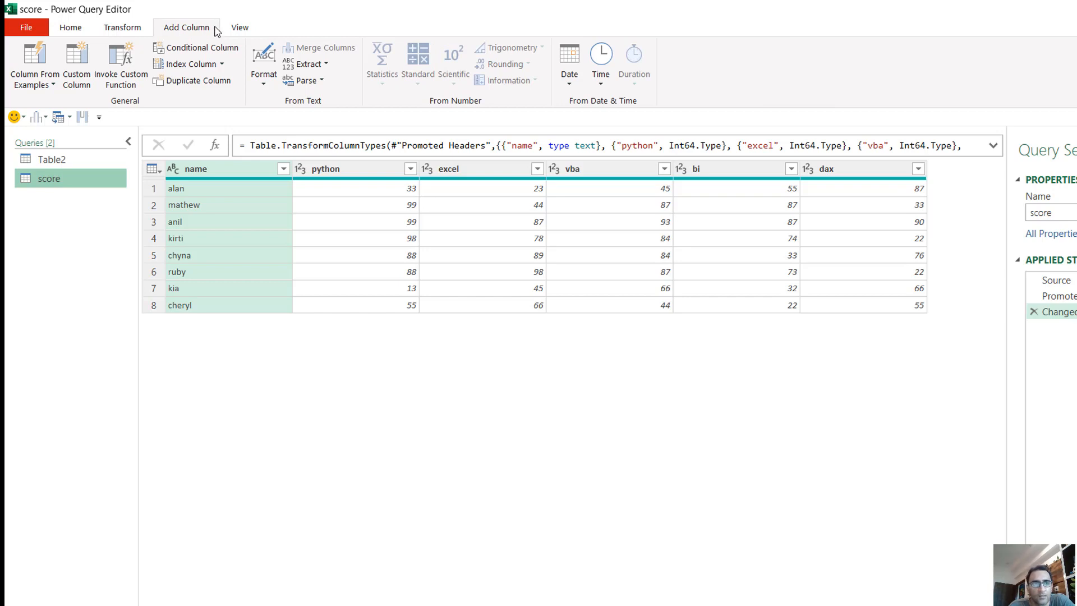
click(77, 70)
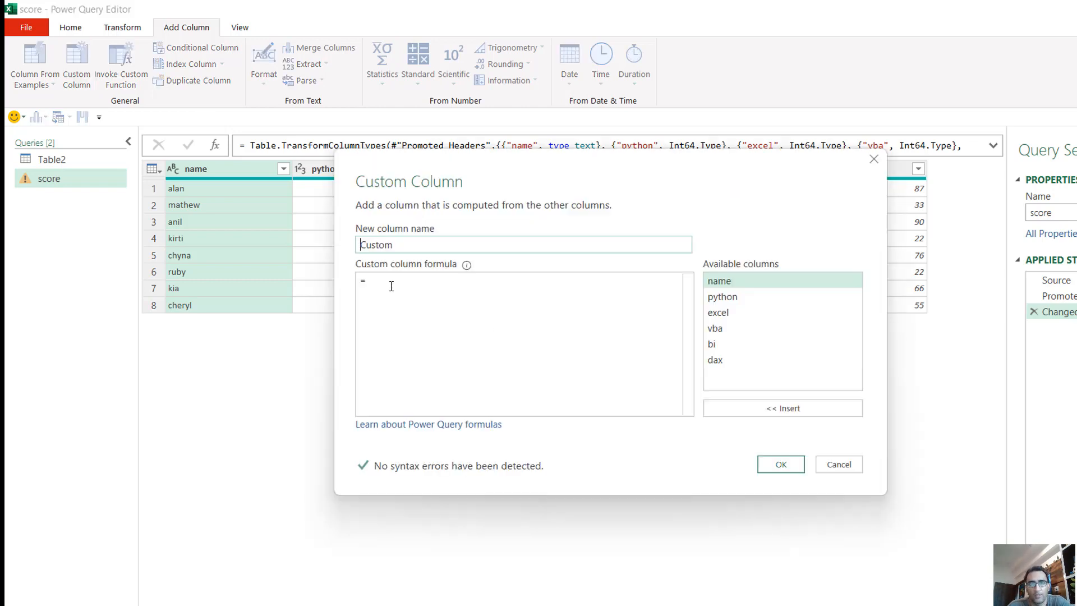
Step: Try to enter the Table.Buffer function in the custom column formula by writing "Table.Buffe" with the dot and accepting the suggestion
click(391, 285)
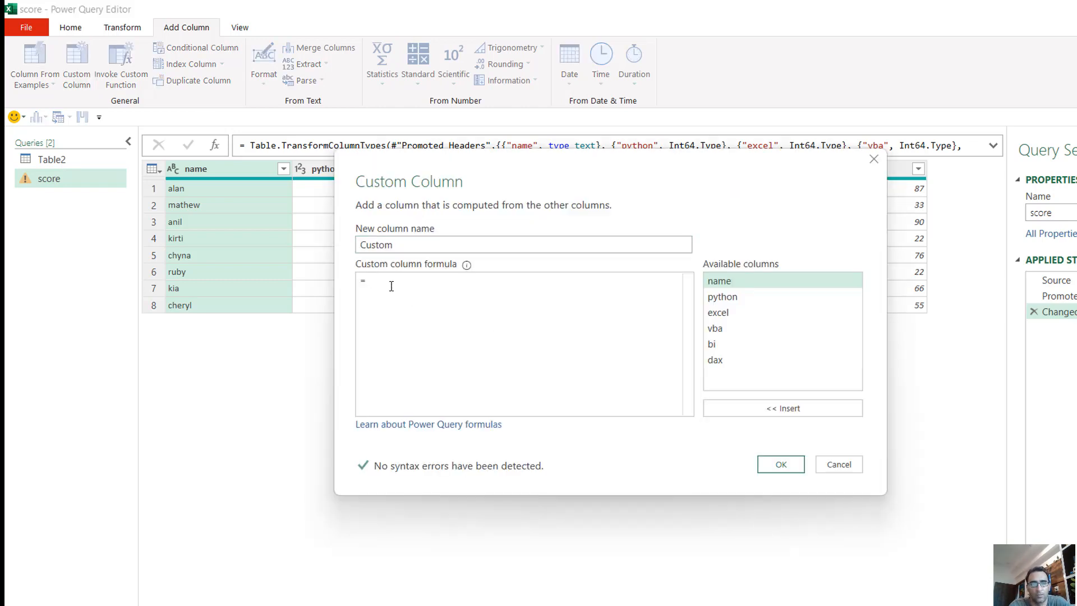
text(Table)
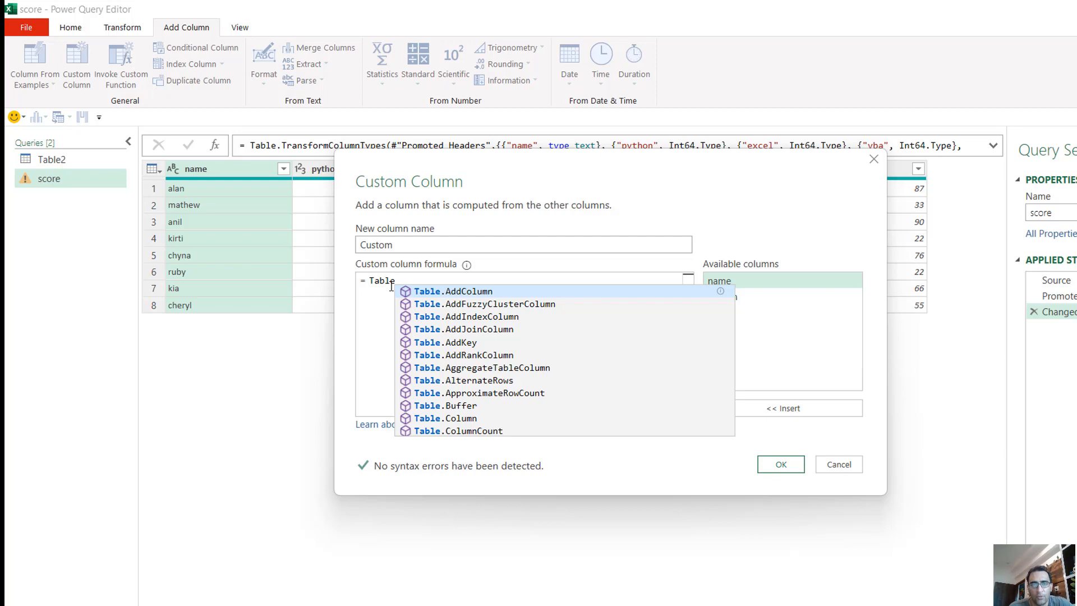
text(.B)
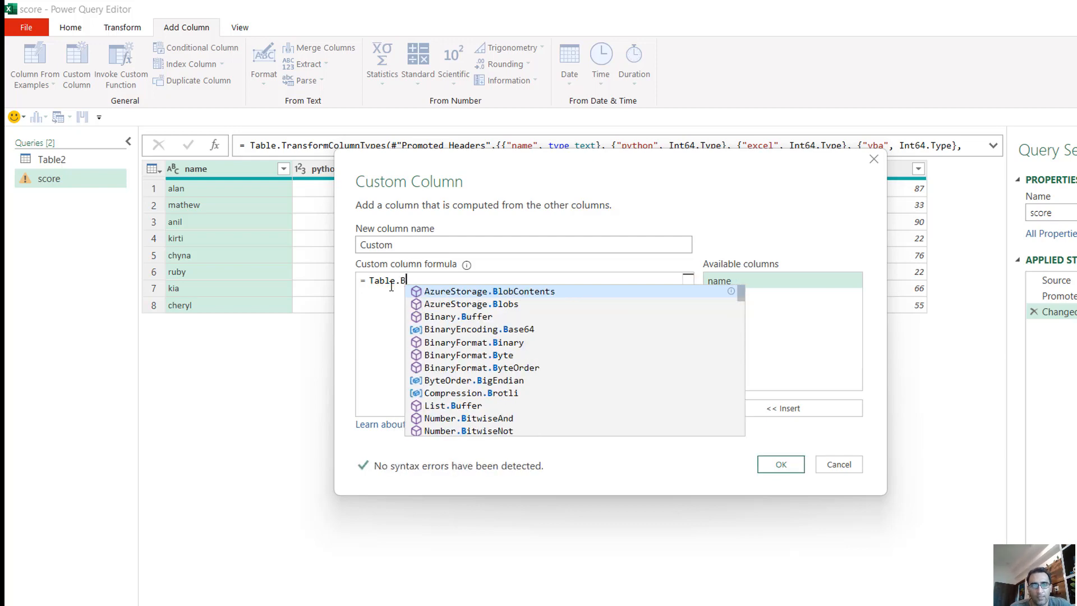
text(uff)
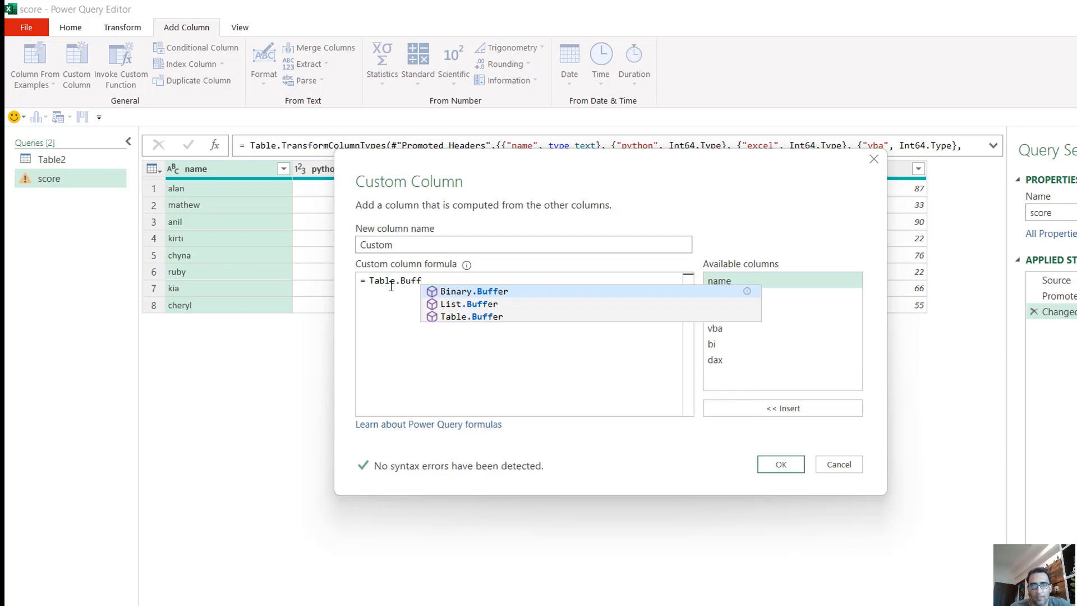
text(e)
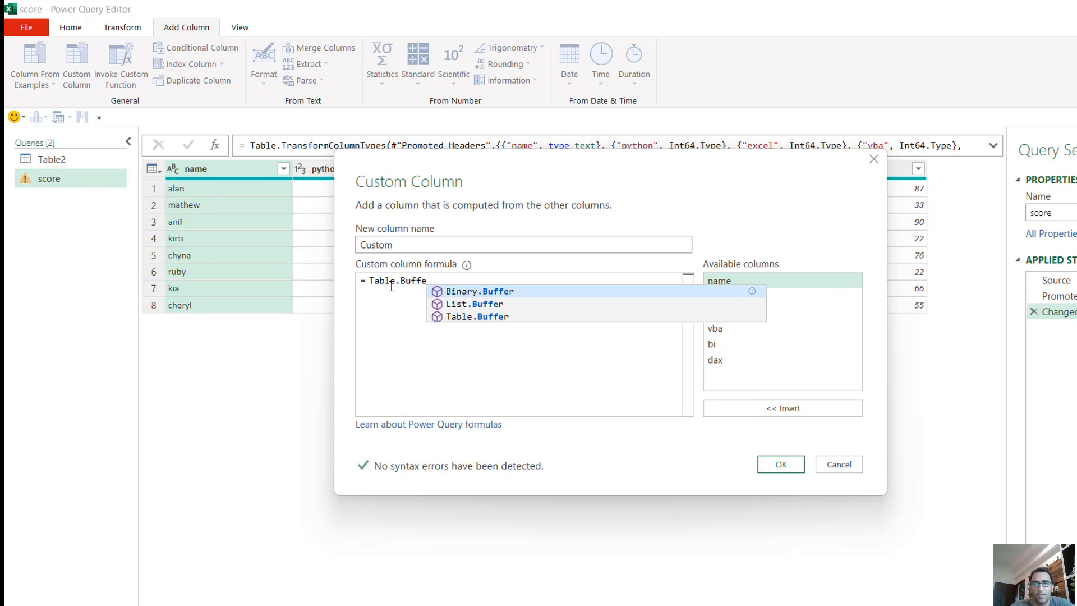
key(Down)
key(Down)
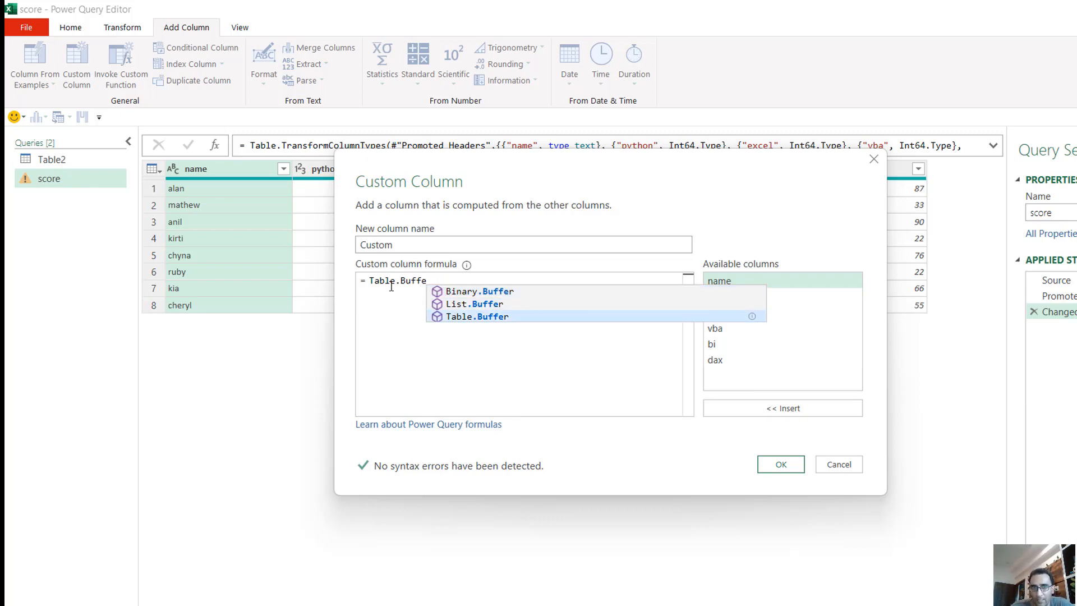
key(Tab)
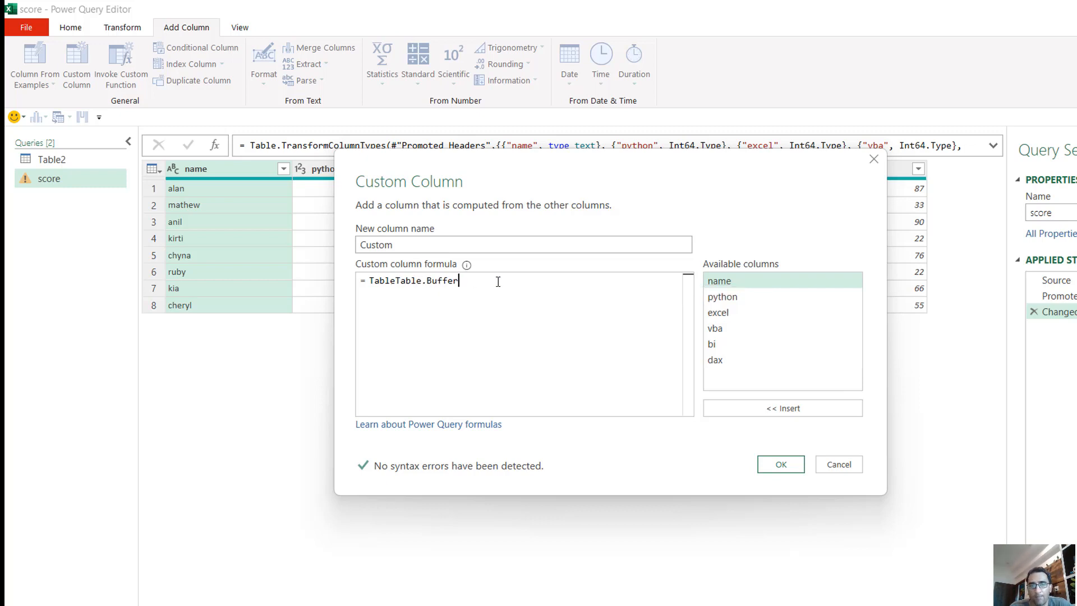
Step: Clear the function text from the custom column formula, leaving only the equals sign
click(394, 281)
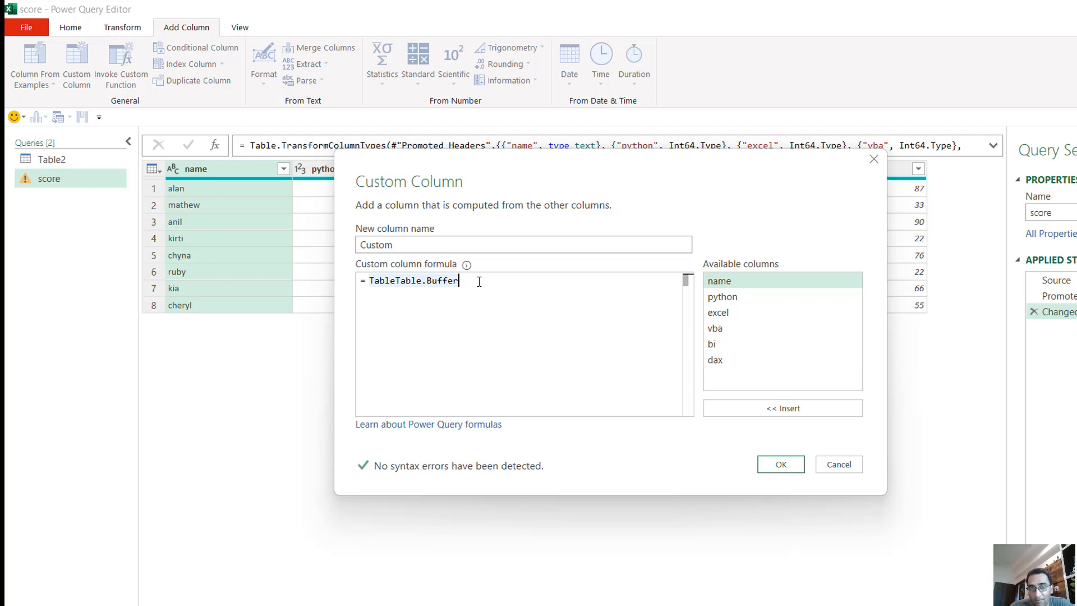
key(BackSpace)
key(BackSpace)
key(BackSpace)
key(BackSpace)
key(BackSpace)
key(BackSpace)
key(BackSpace)
key(BackSpace)
key(BackSpace)
key(BackSpace)
key(BackSpace)
key(BackSpace)
key(BackSpace)
key(BackSpace)
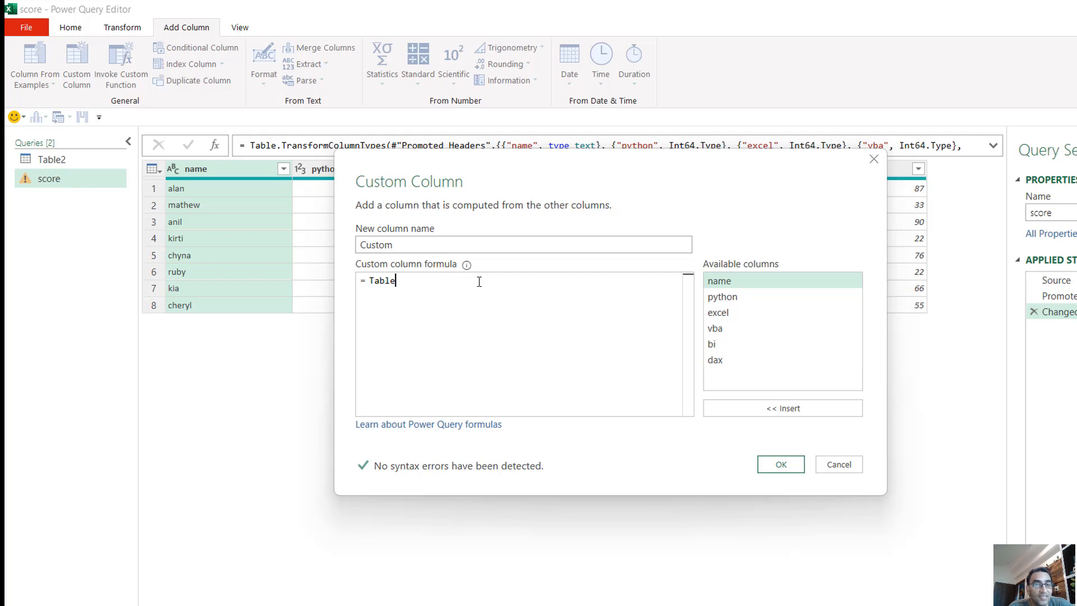
key(BackSpace)
key(BackSpace)
key(BackSpace)
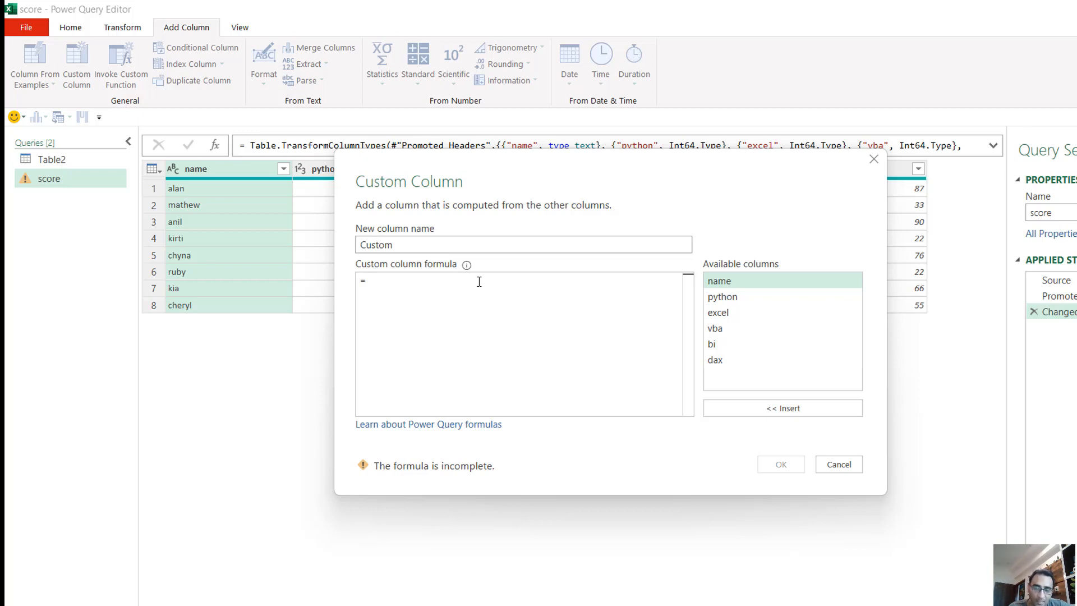
Step: Enter the Table.Buffer function in the custom column formula by writing "Tablebuffer" without the dot and accepting the suggestion
text(T)
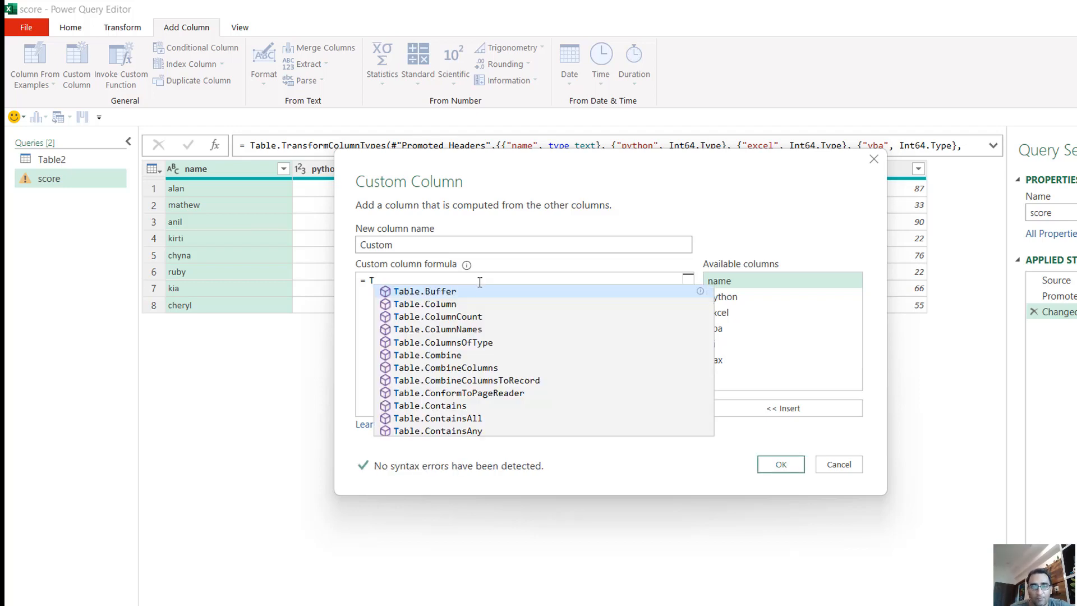
text(able)
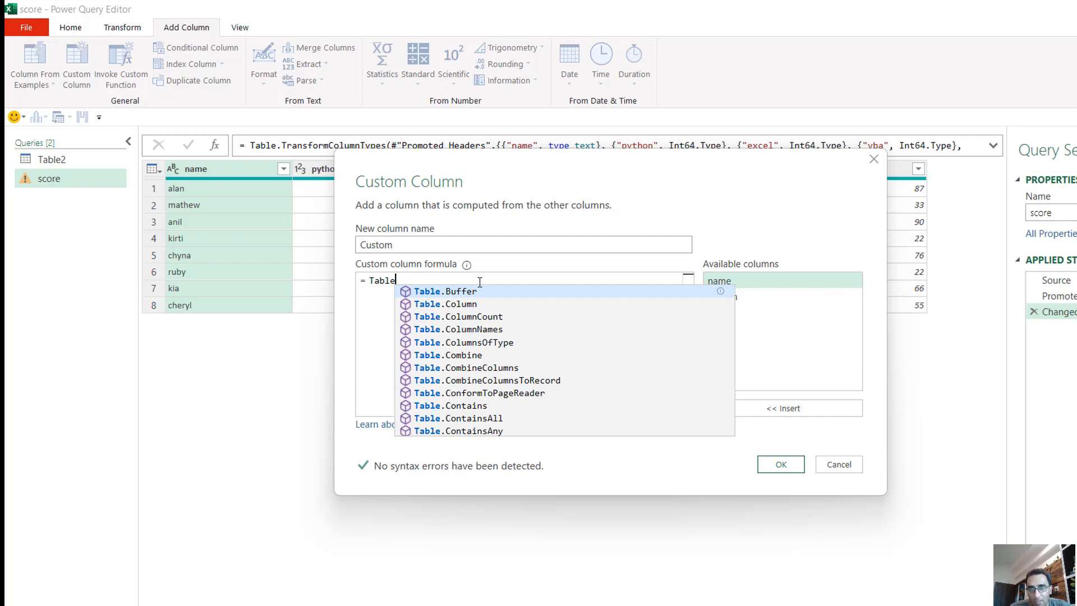
text(bu)
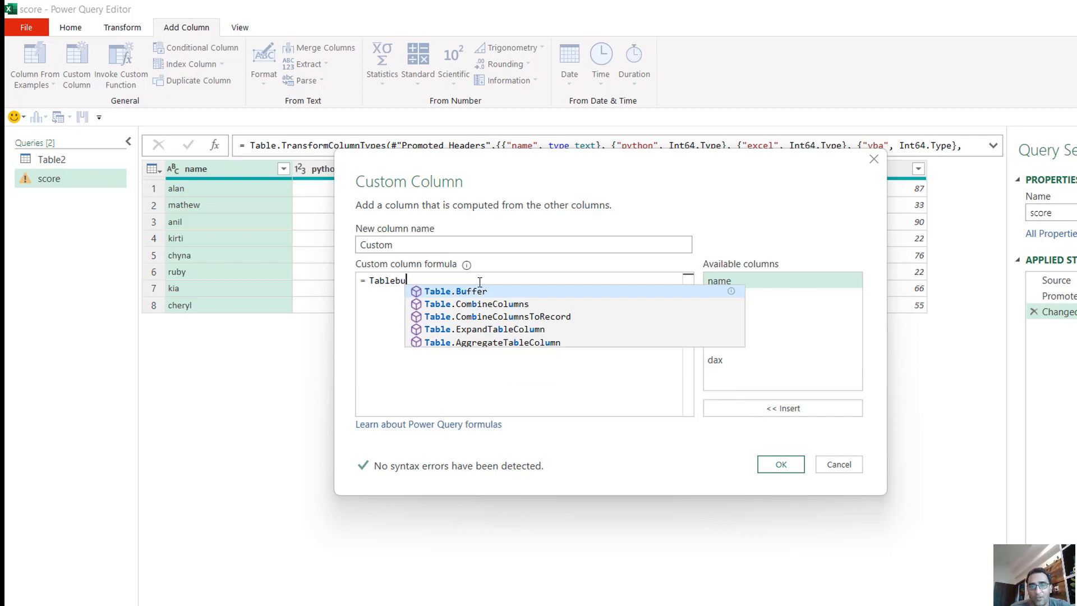
text(ffer)
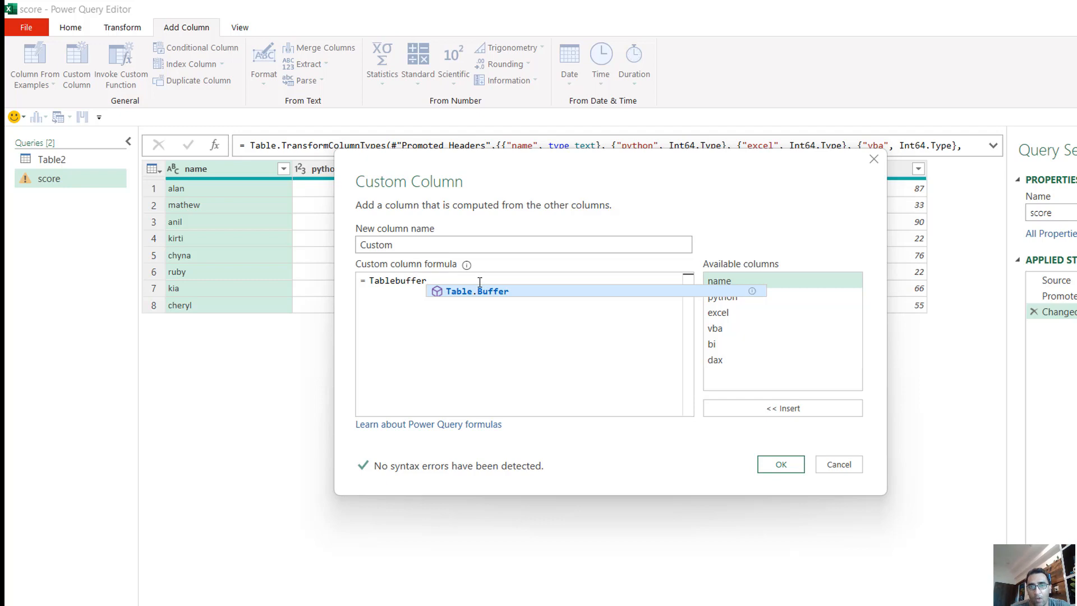
key(Tab)
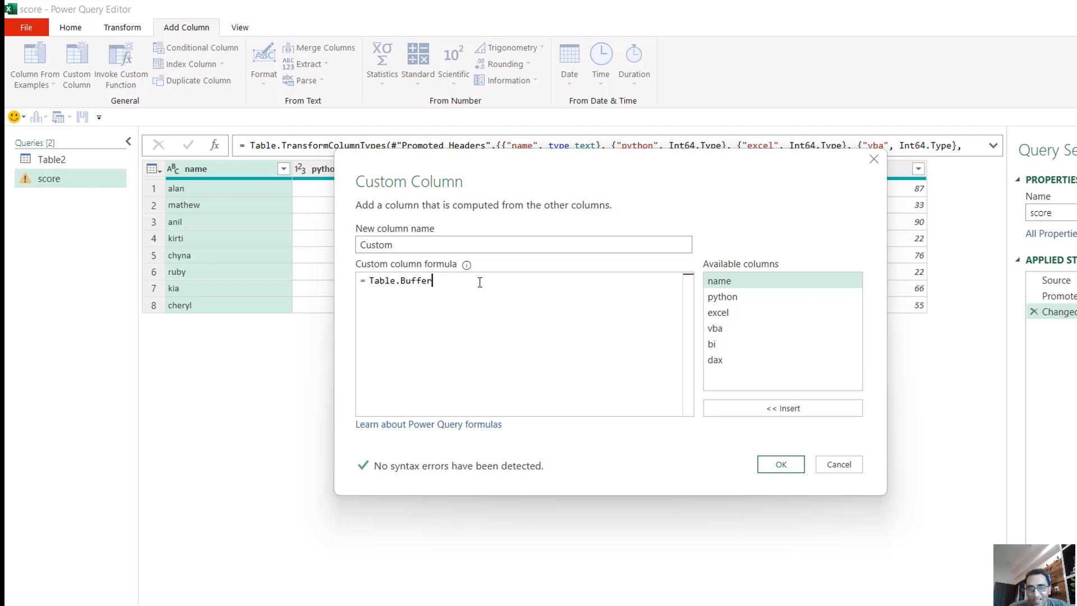
Step: Replace the custom column formula with Table.Combine, chosen from the suggestions for "Tab"
key(BackSpace)
key(BackSpace)
key(BackSpace)
key(BackSpace)
key(BackSpace)
key(BackSpace)
key(BackSpace)
key(BackSpace)
key(BackSpace)
key(BackSpace)
key(BackSpace)
key(BackSpace)
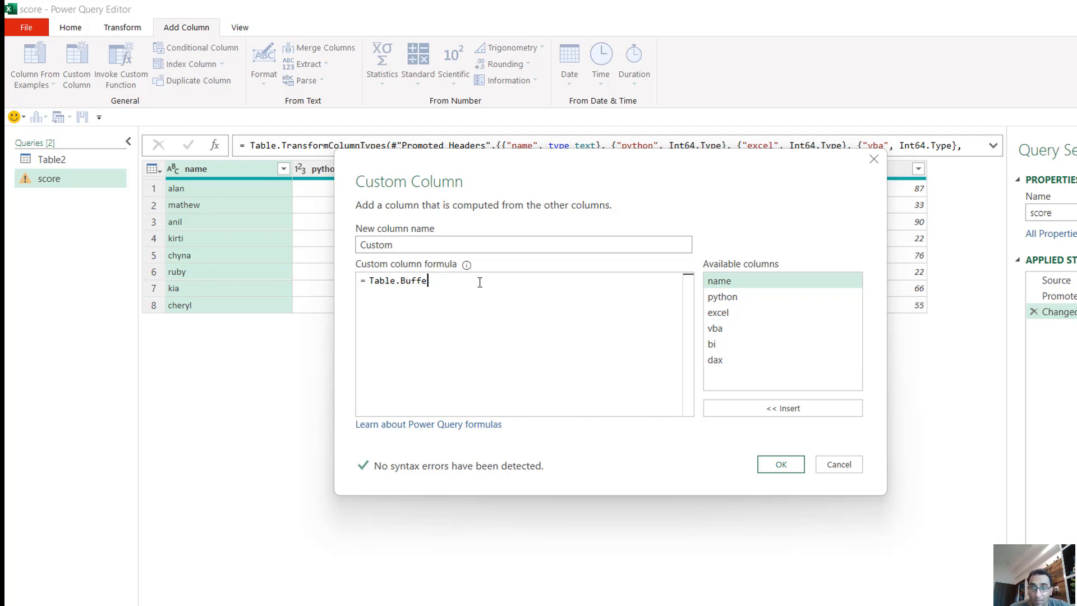
text(Tab)
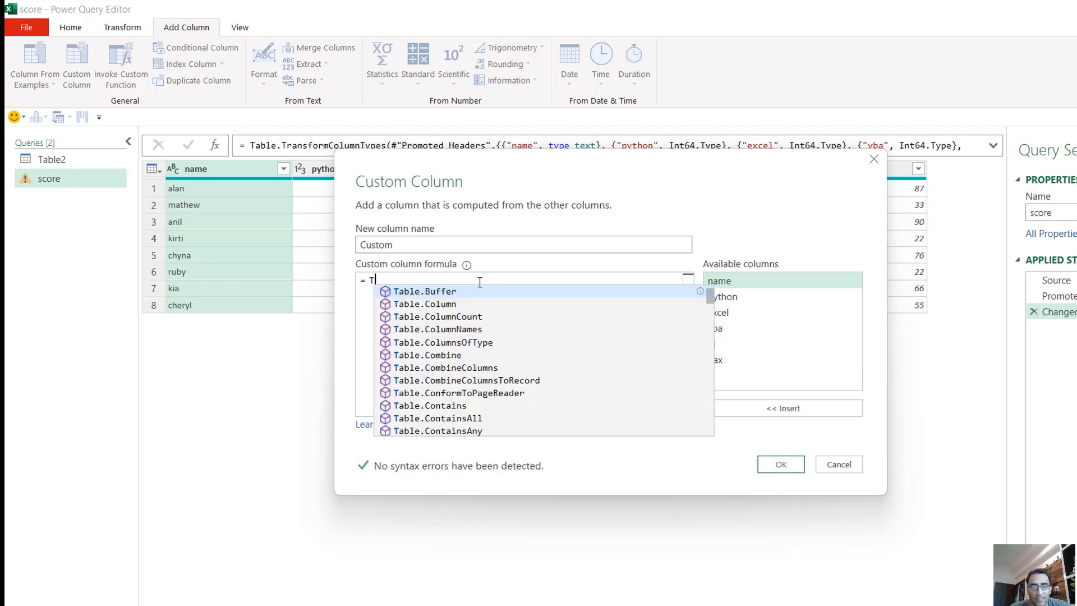
key(Down)
key(Down)
key(Down)
key(Down)
key(Down)
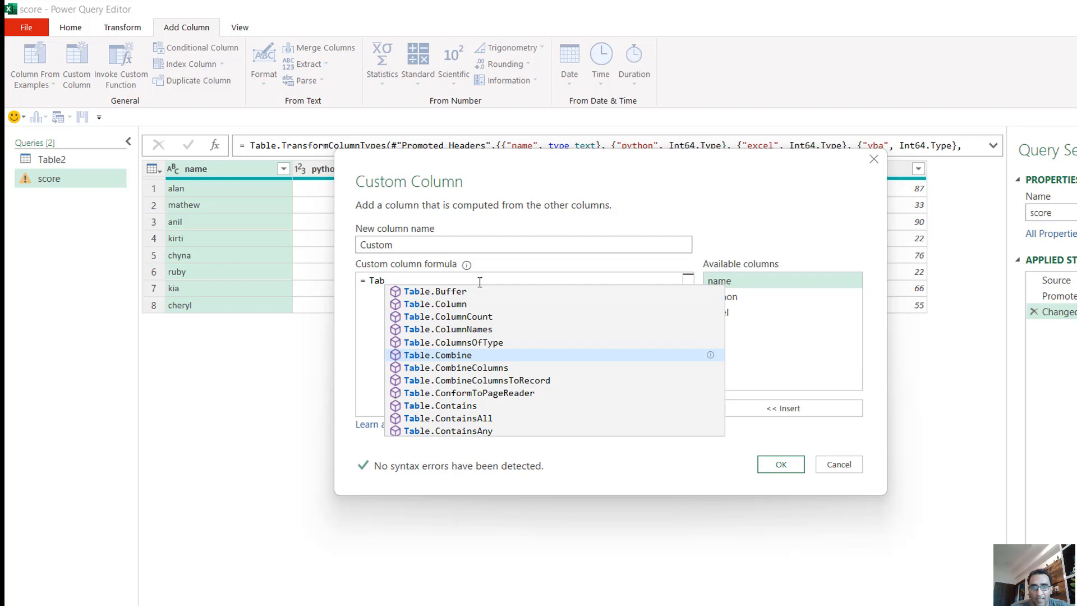
key(Tab)
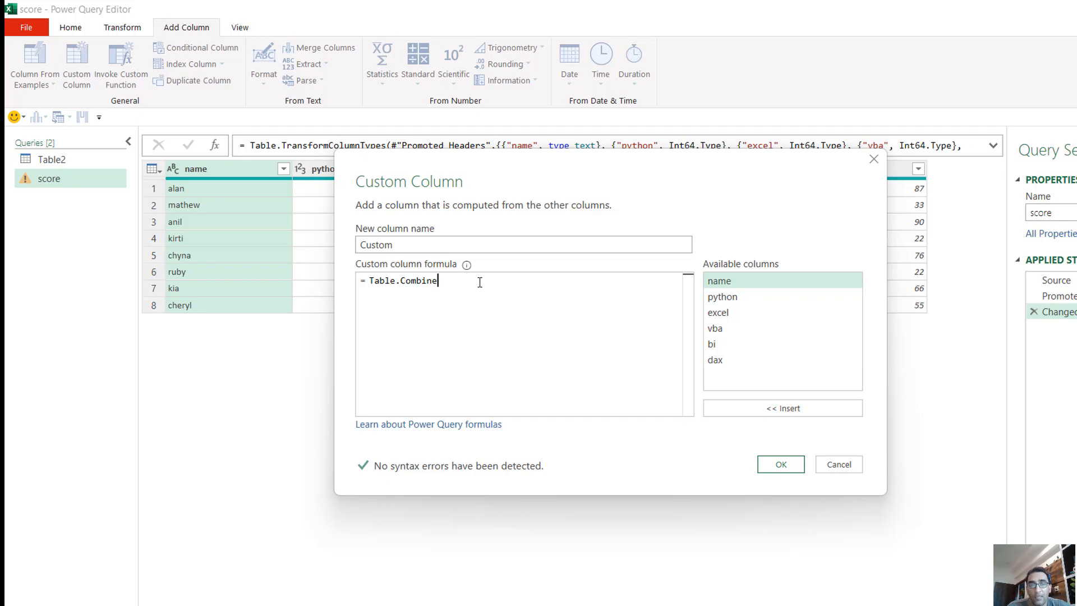
Step: Clear the function from the custom column formula and insert Table.ContainsAll from the suggestions for "T"
key(BackSpace)
key(BackSpace)
key(BackSpace)
key(BackSpace)
key(BackSpace)
key(BackSpace)
key(BackSpace)
key(BackSpace)
key(BackSpace)
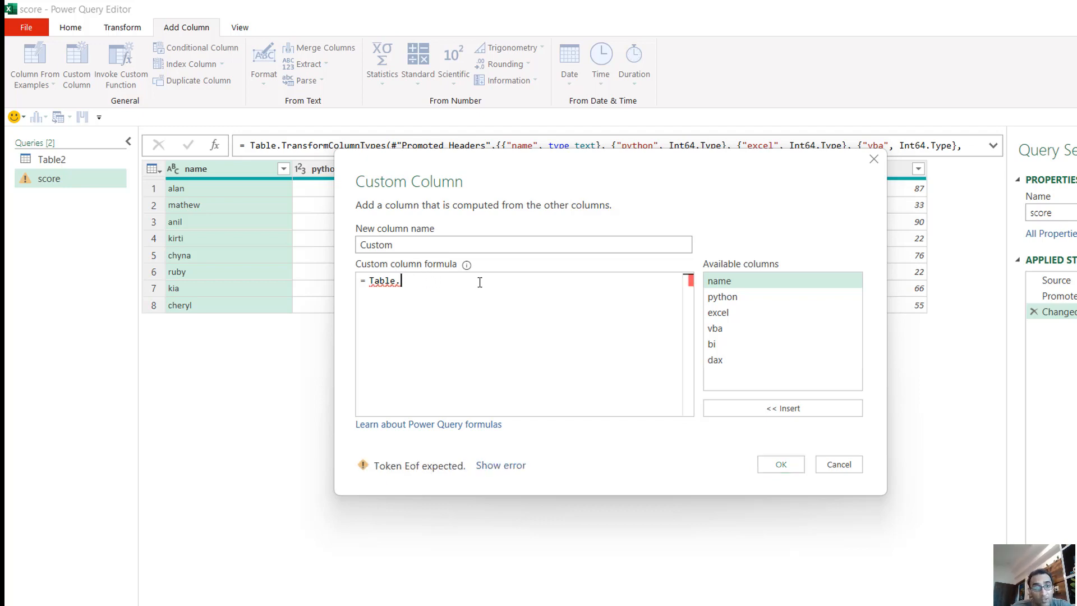
key(BackSpace)
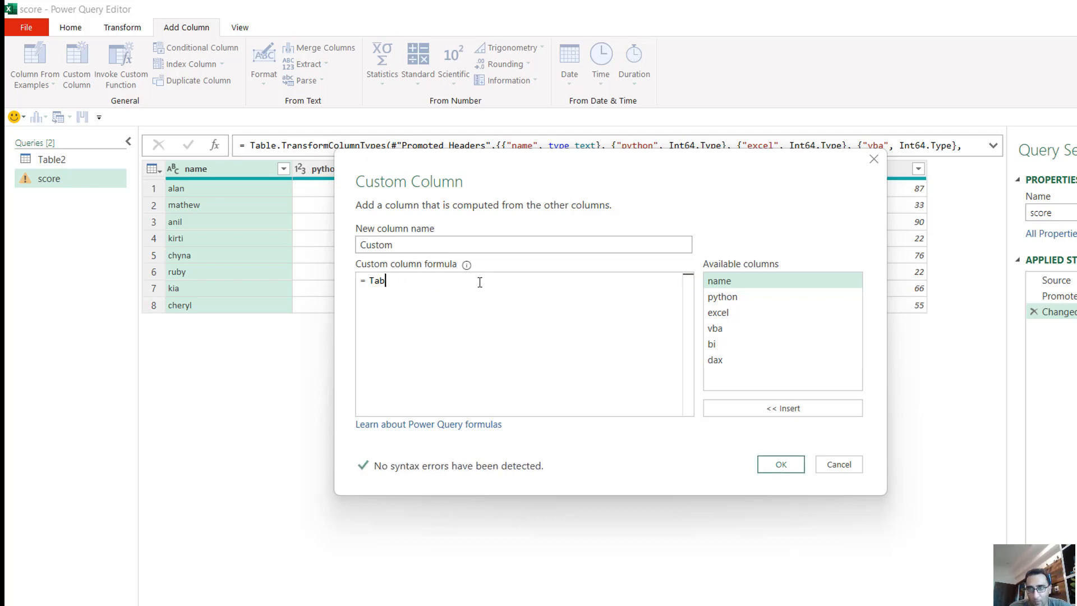
key(BackSpace)
key(BackSpace)
key(BackSpace)
text(T)
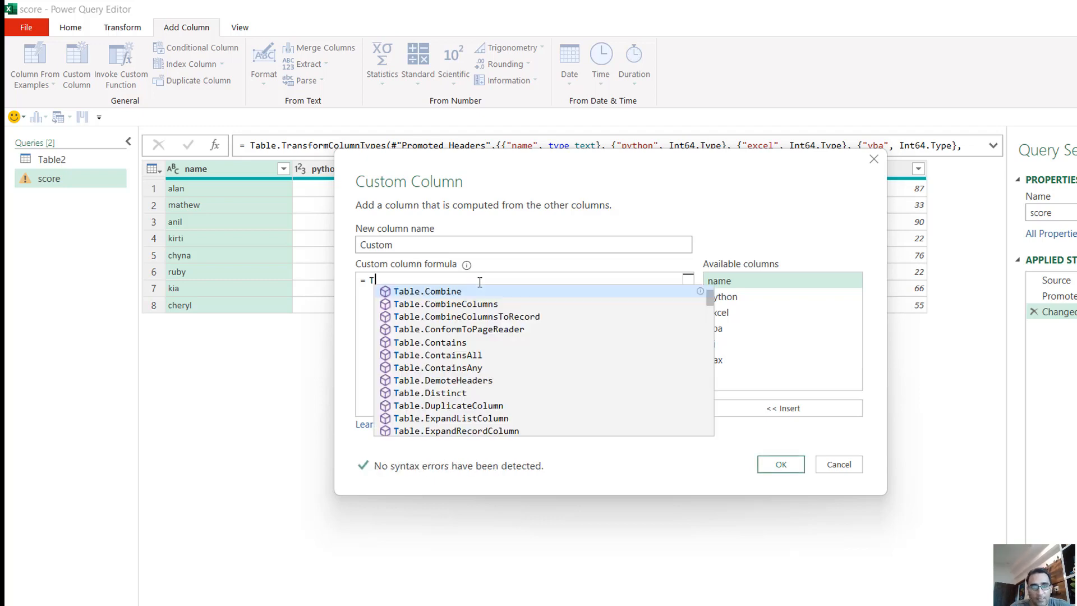
key(Down)
key(Down)
key(Down)
key(Down)
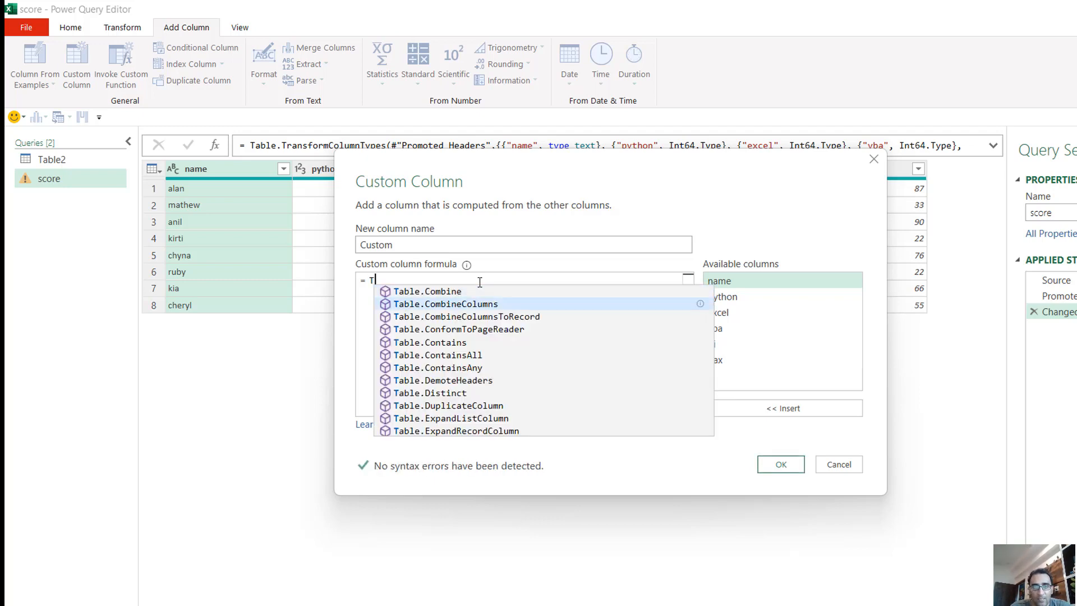
key(Down)
key(Tab)
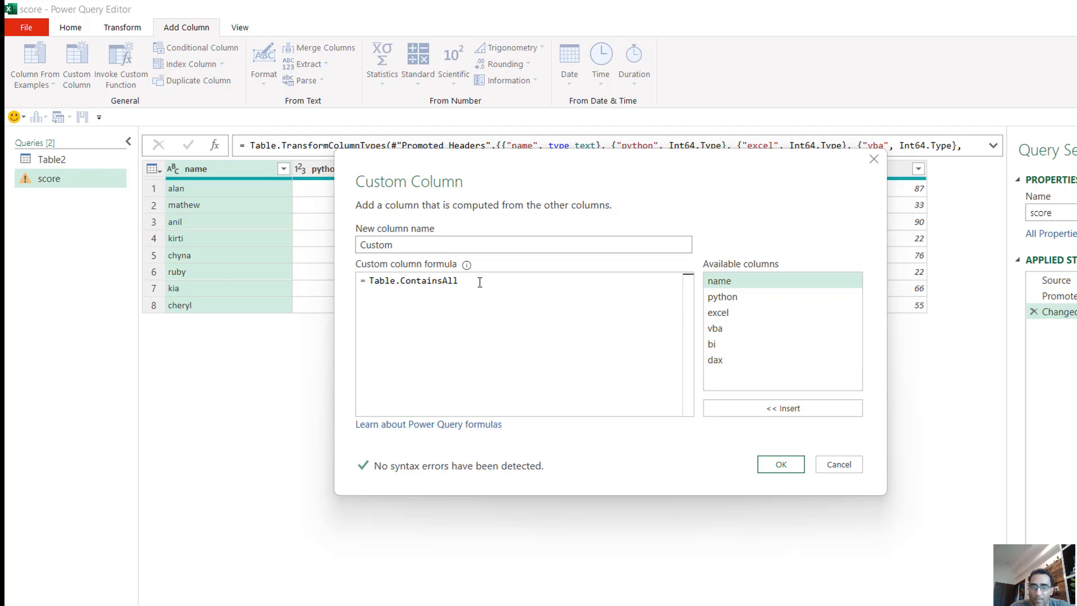
Step: Replace the formula text with "Listcom" and accept List.RemoveMatchingItems from its suggestions
key(BackSpace)
key(BackSpace)
key(BackSpace)
key(BackSpace)
key(BackSpace)
key(BackSpace)
key(BackSpace)
key(BackSpace)
key(BackSpace)
key(BackSpace)
key(BackSpace)
key(BackSpace)
key(BackSpace)
key(BackSpace)
key(BackSpace)
key(BackSpace)
key(BackSpace)
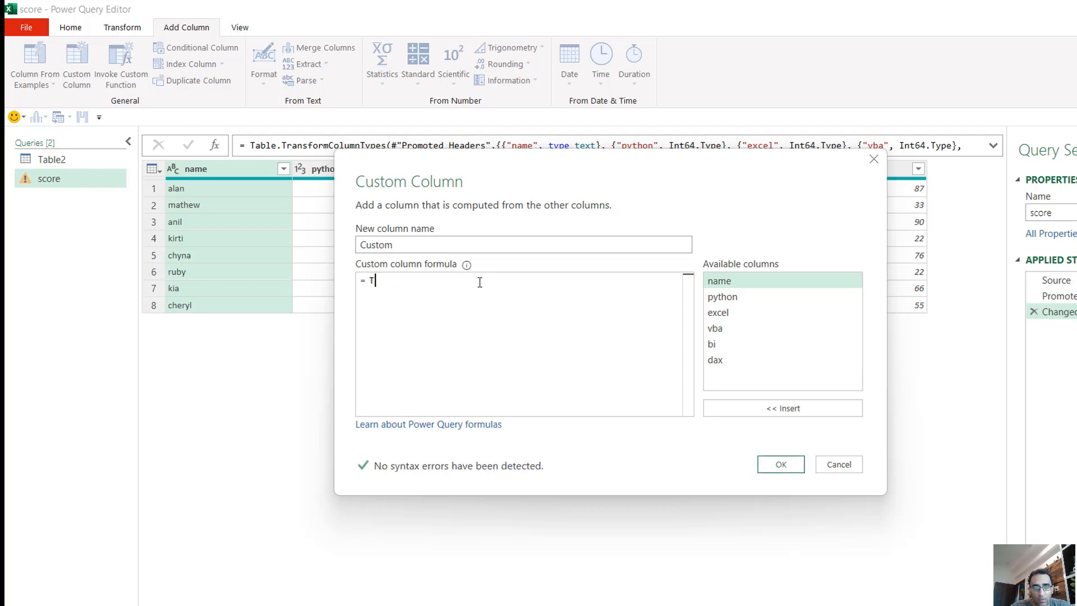
text(List)
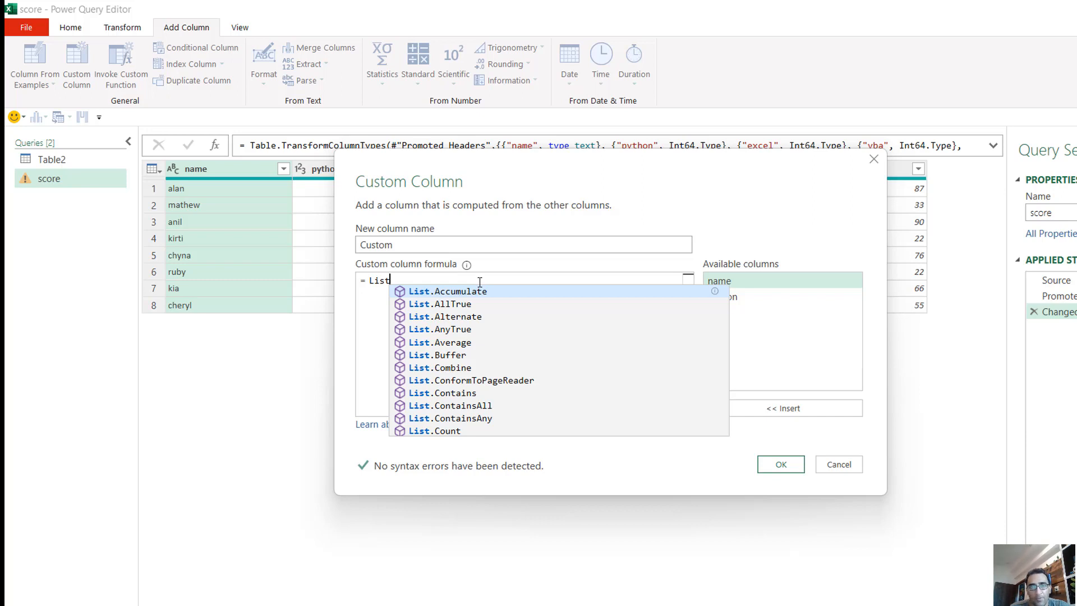
text(com)
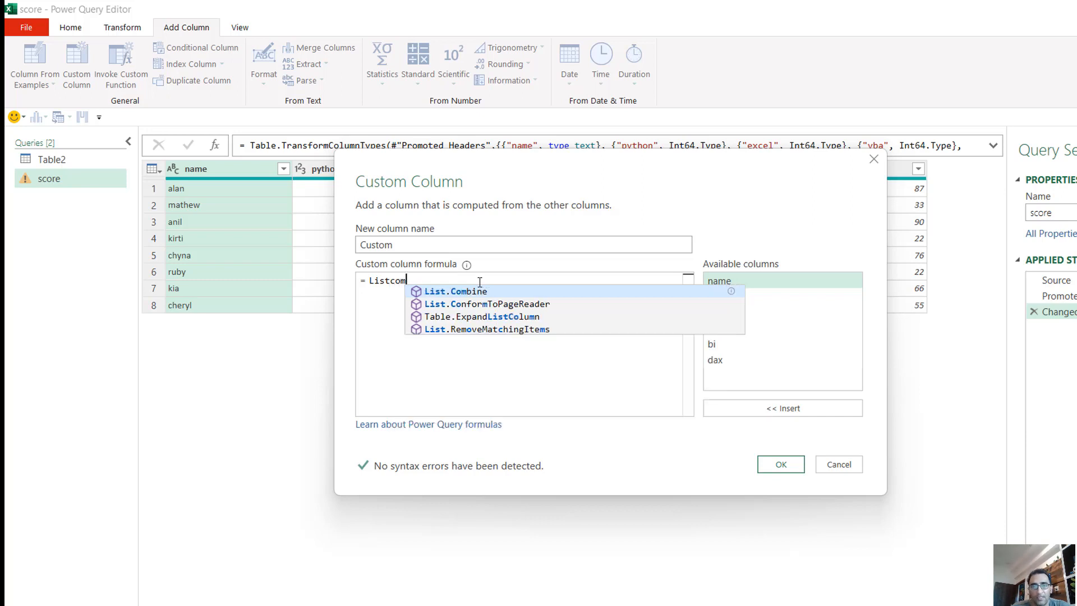
key(Down)
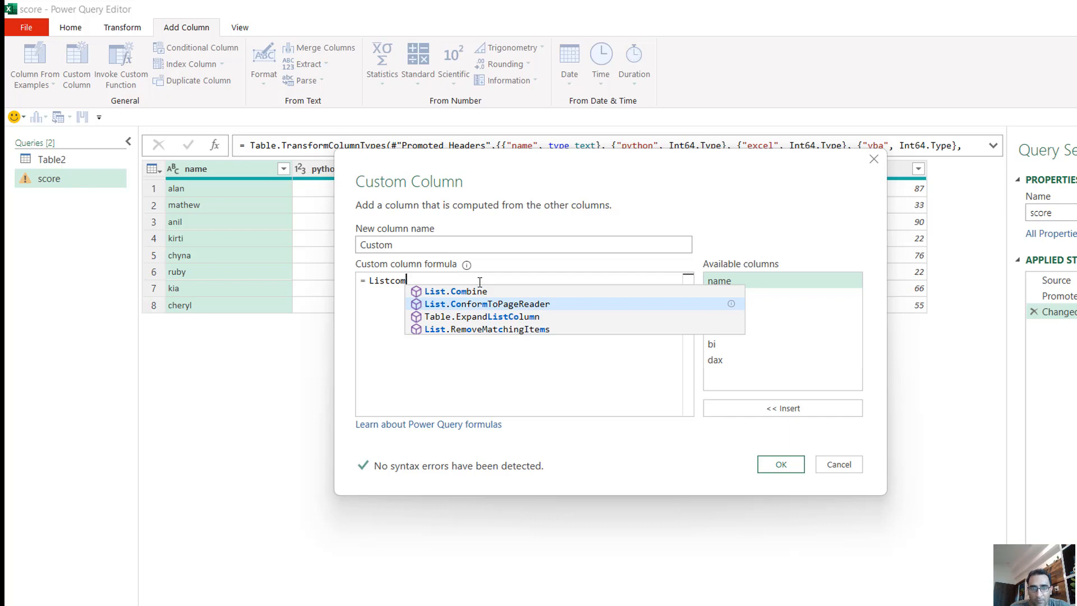
key(Down)
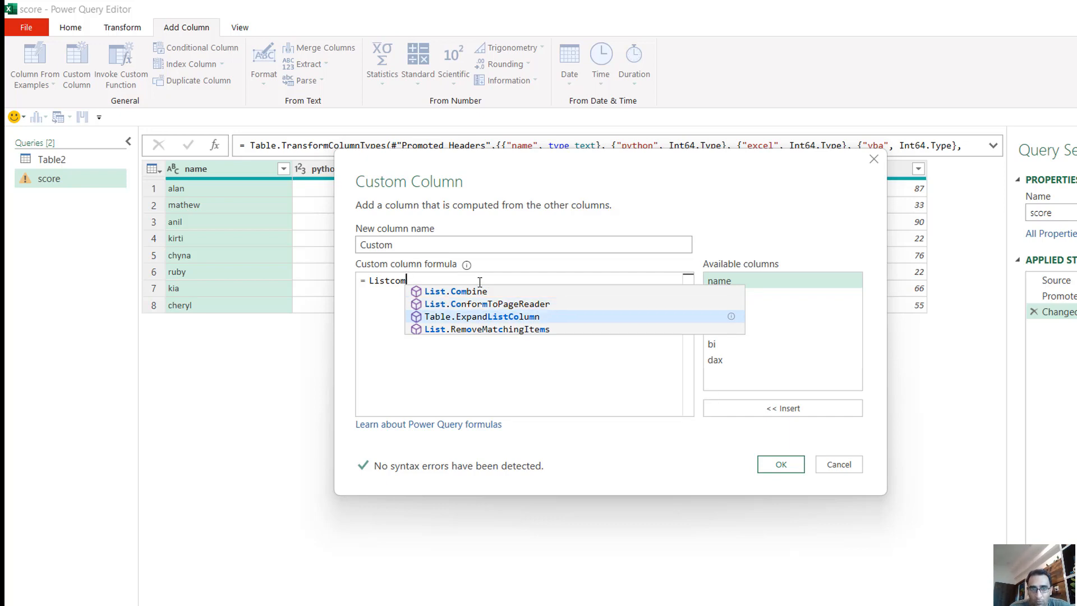
key(Up)
key(Up)
key(Down)
key(Down)
key(Down)
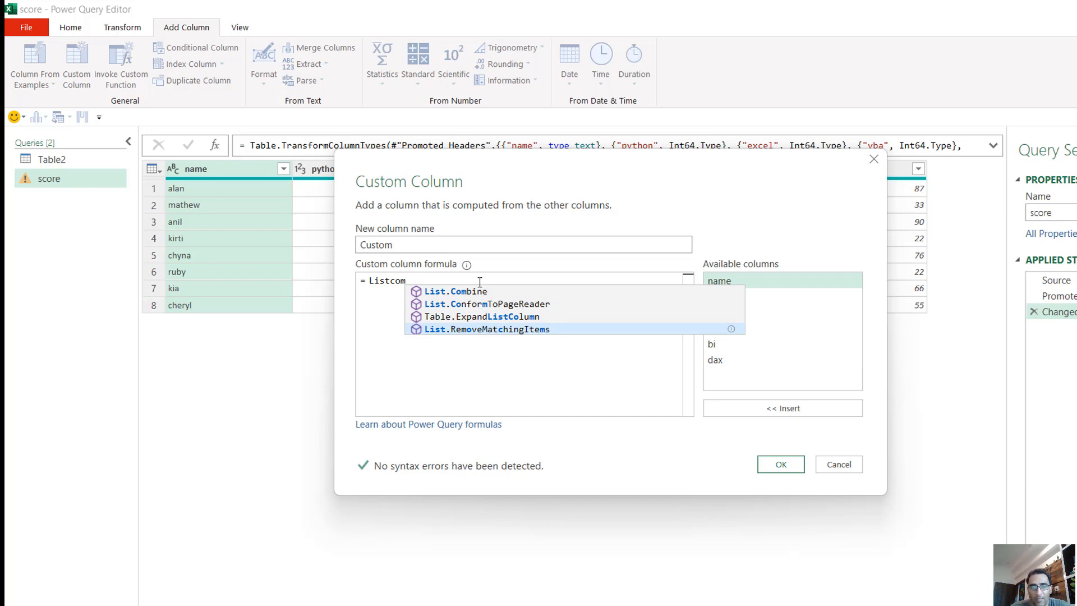
key(Tab)
key(Escape)
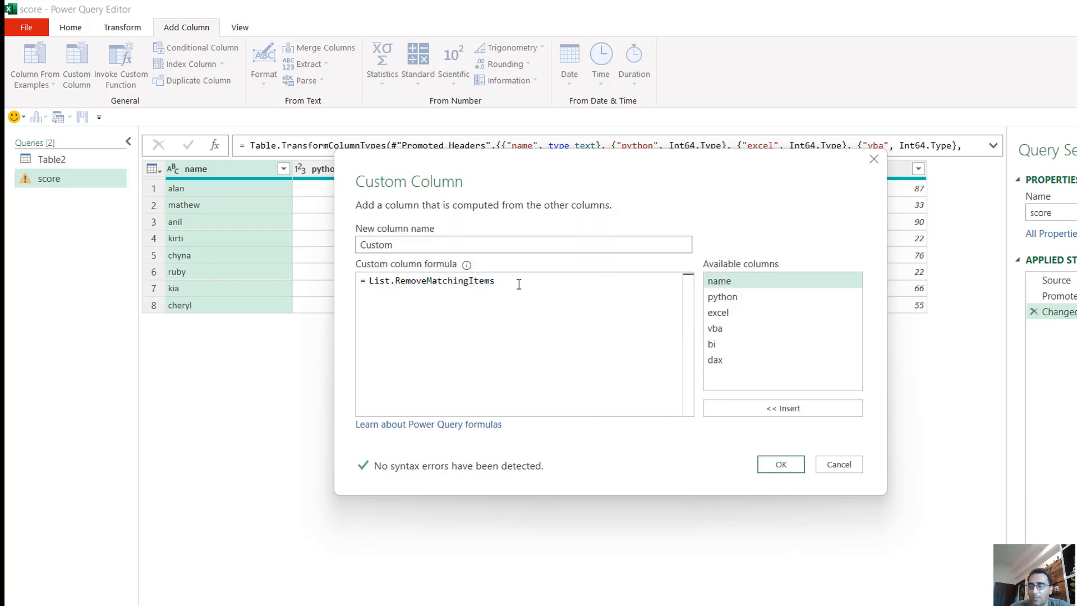
Step: Cancel the custom column and discard its changes
click(849, 468)
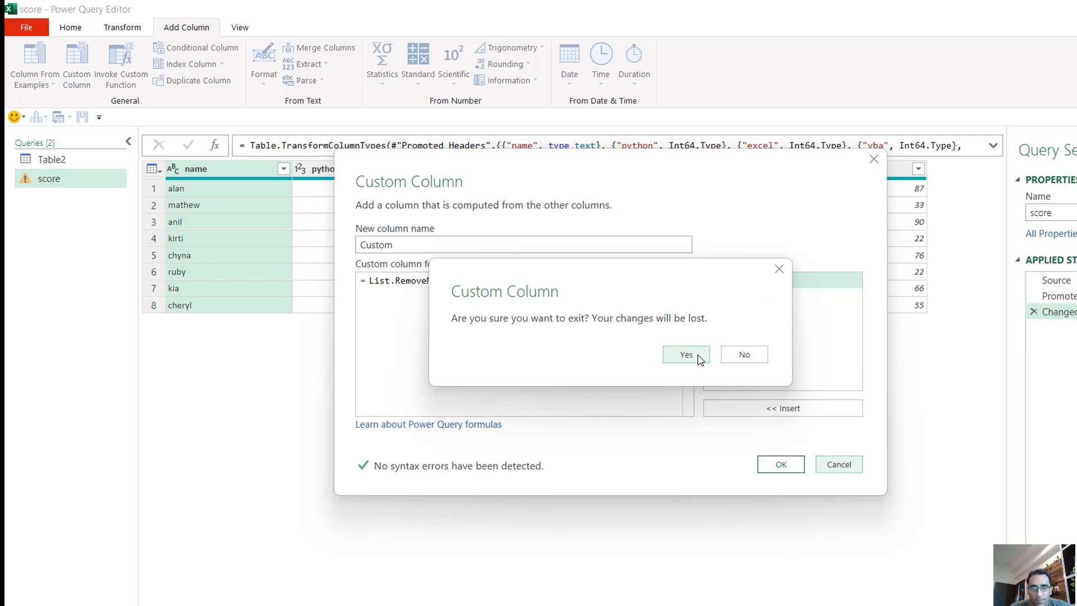
click(701, 359)
click(838, 464)
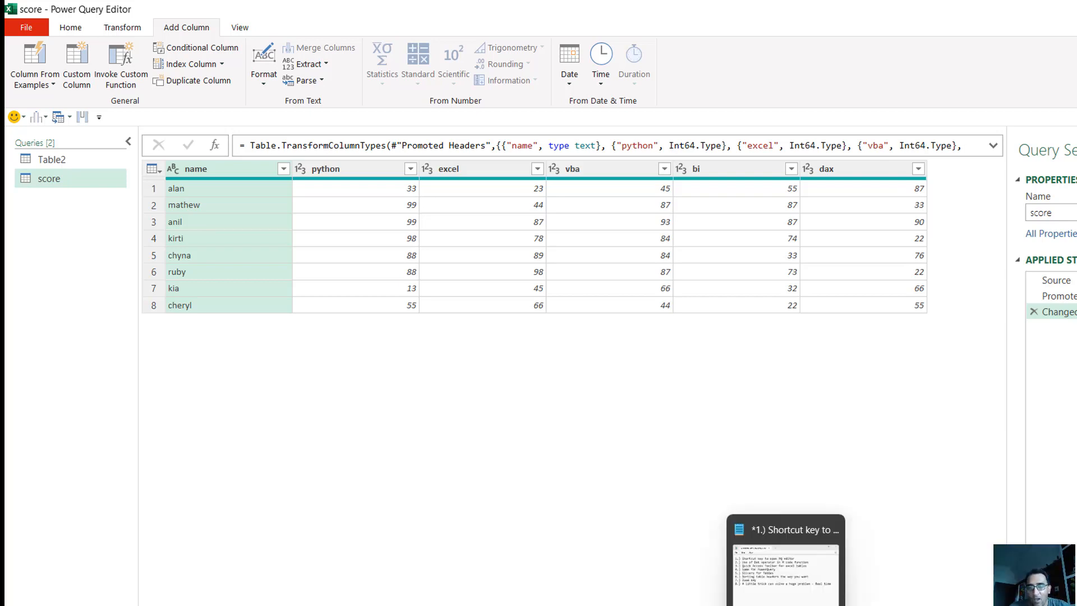
Step: Consult the third tip, on the Quick Access Toolbar for Excel tables, in Notepad and return to the sales table in ShopData.xlsx
click(785, 604)
click(593, 310)
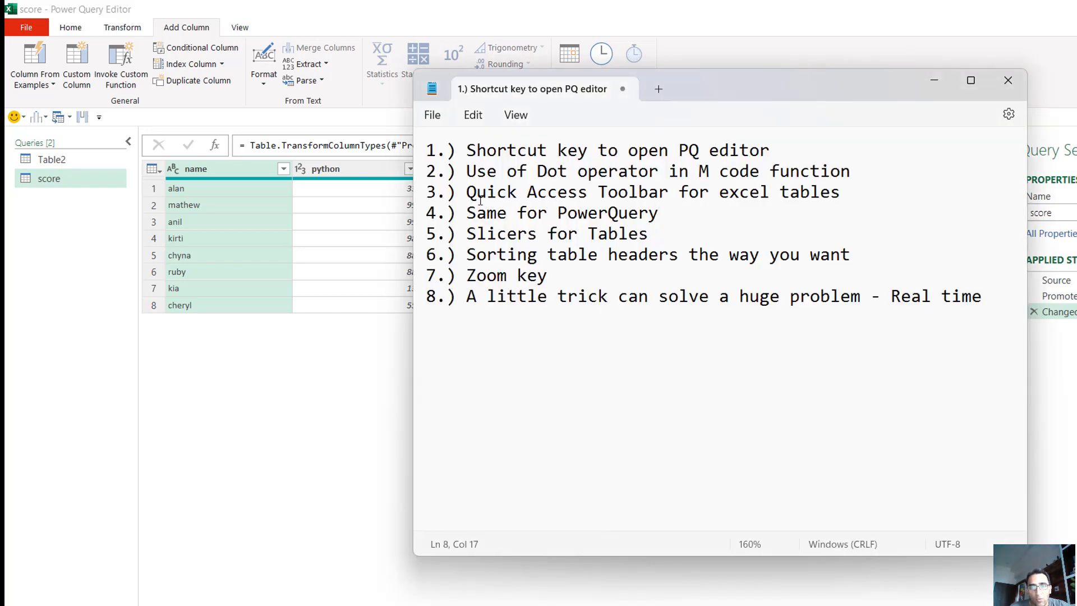
drag(476, 193, 900, 182)
click(921, 187)
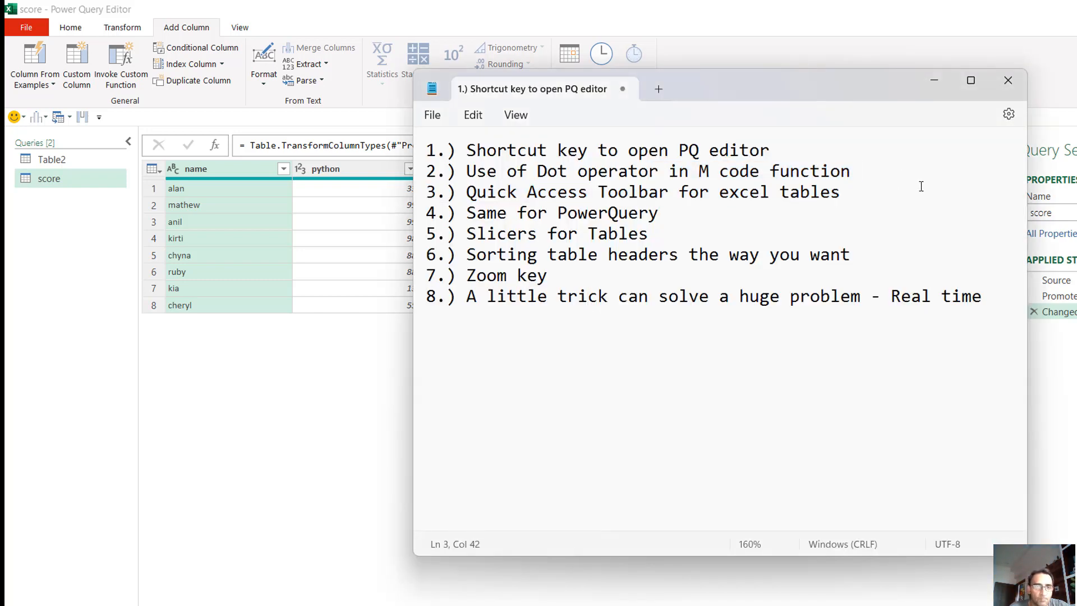
click(310, 477)
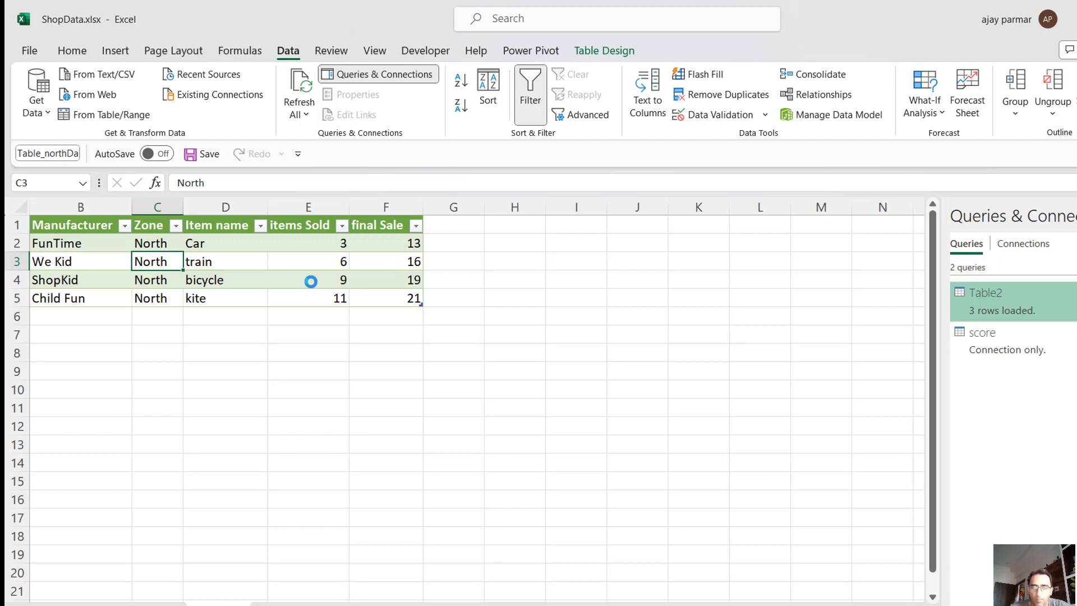
click(252, 273)
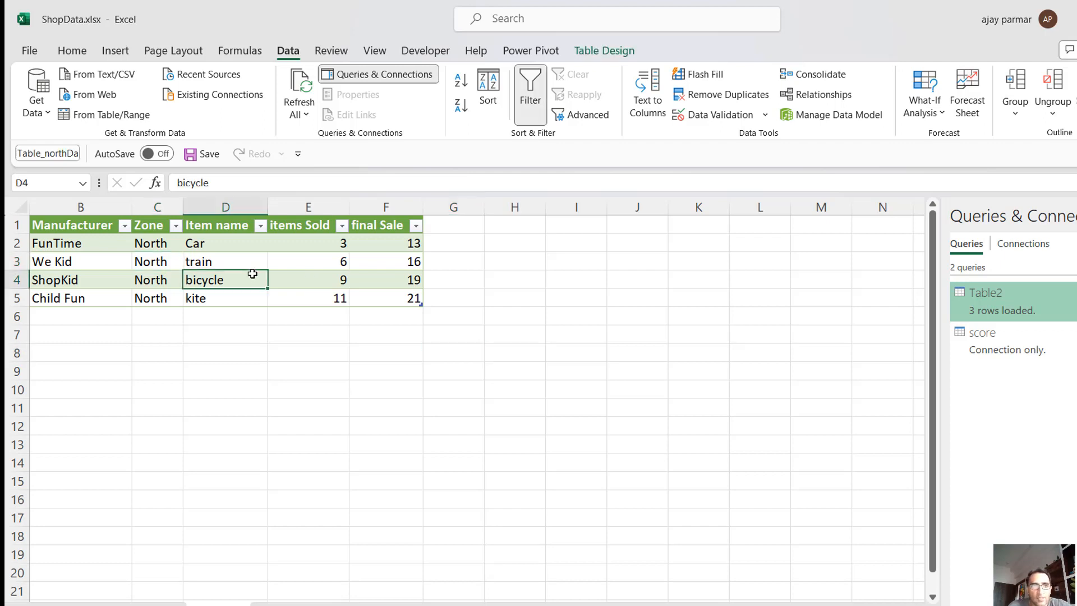
Step: Enter a "name" column in J1:J4 with the values a, b and c below the header
click(632, 218)
text(hdr)
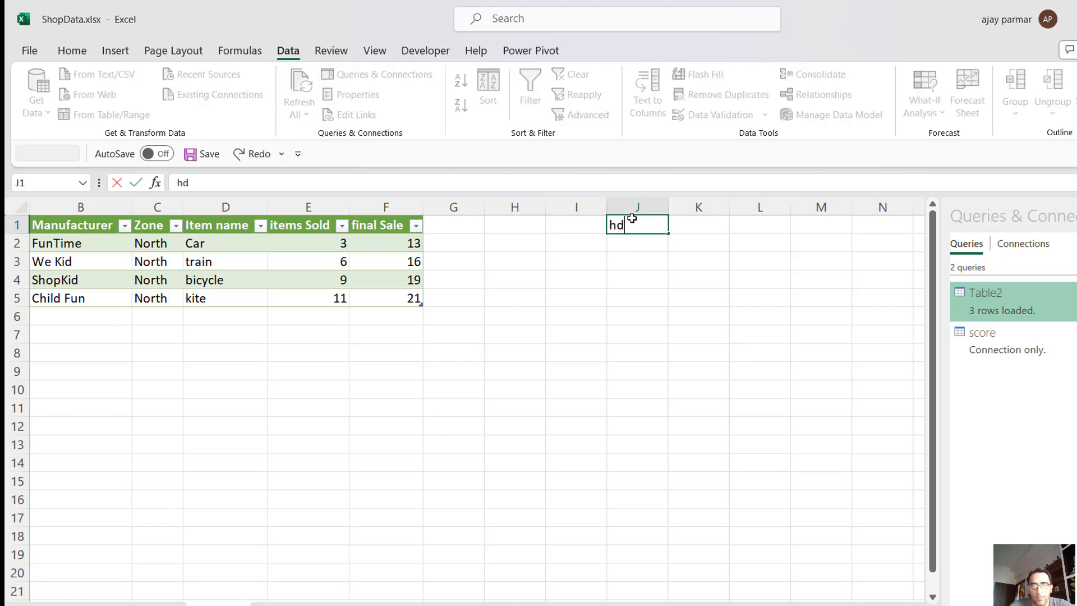
key(BackSpace)
key(BackSpace)
key(BackSpace)
text(name)
key(Return)
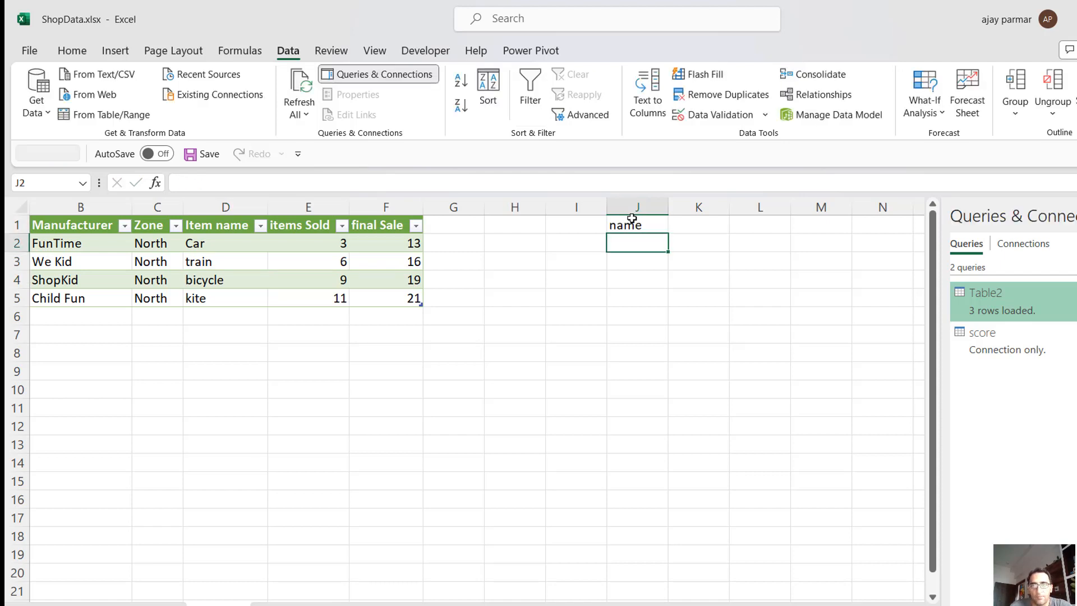
text(a)
key(Return)
text(b)
key(Return)
text(c)
key(Up)
Step: Enter an "age" column in K1:K4 with the values 33, 44 and 22 below the header
key(Up)
key(Right)
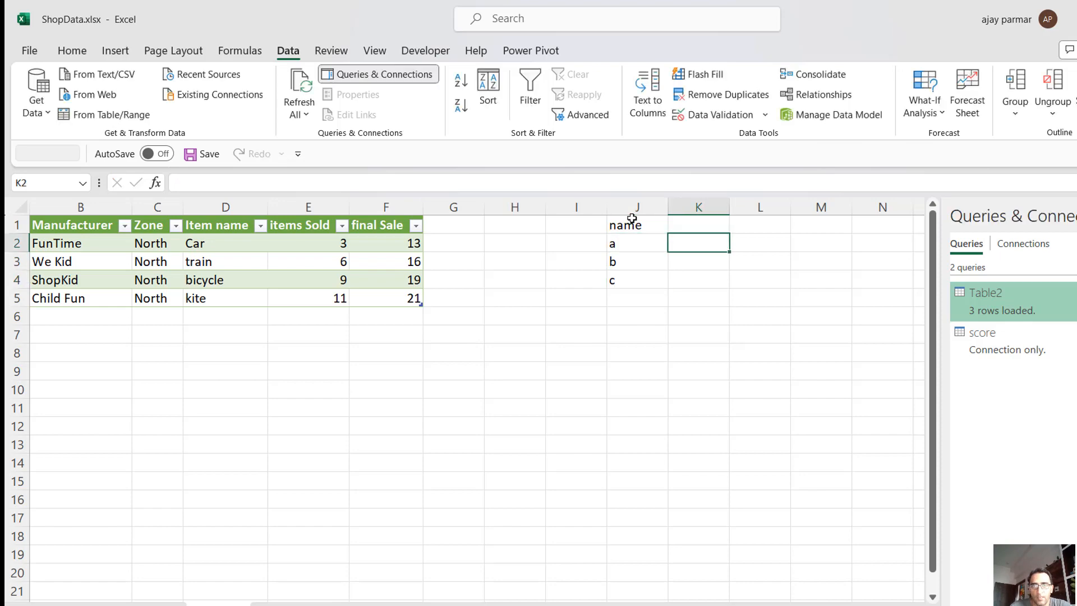
key(Up)
text(age)
key(Return)
text(33)
key(Return)
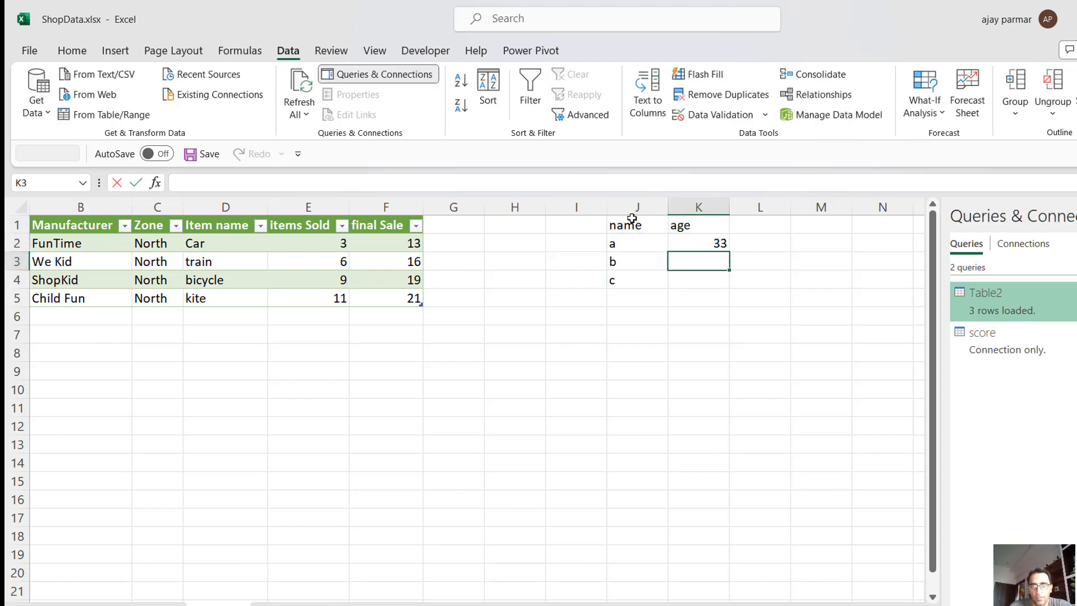
text(44)
key(Return)
text(22)
key(Return)
Step: Convert the range J1:K4 into a table with headers and open the new table's name for editing
click(645, 219)
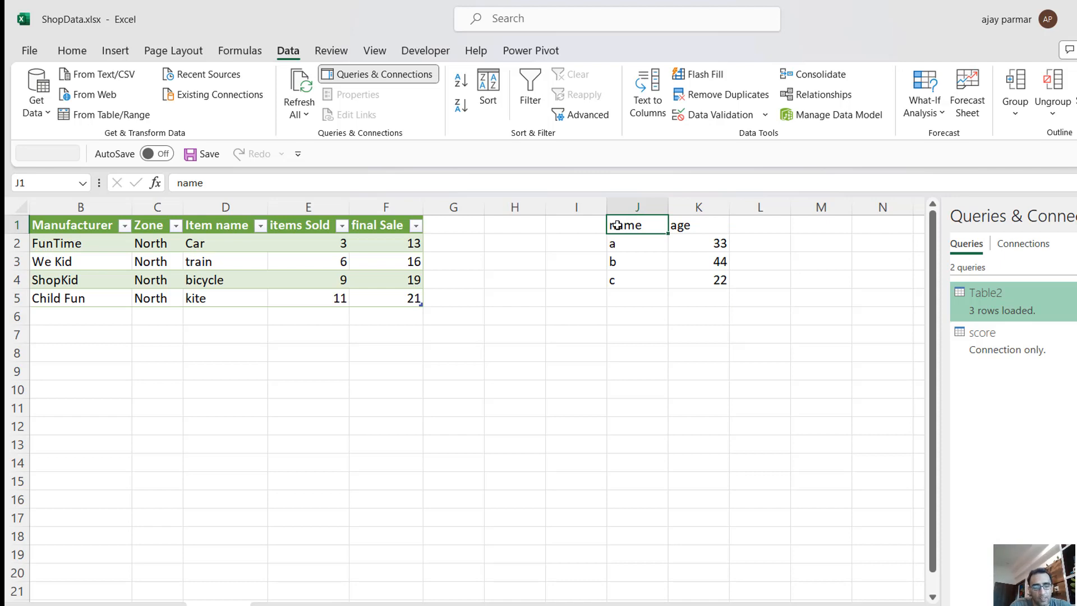
key(ctrl+t)
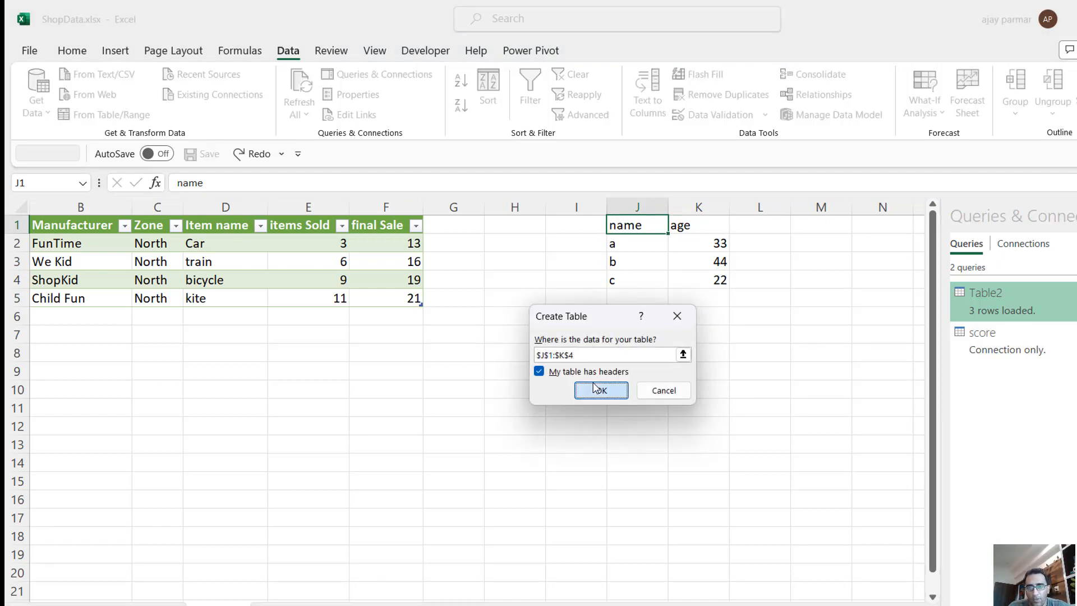
click(596, 388)
click(640, 238)
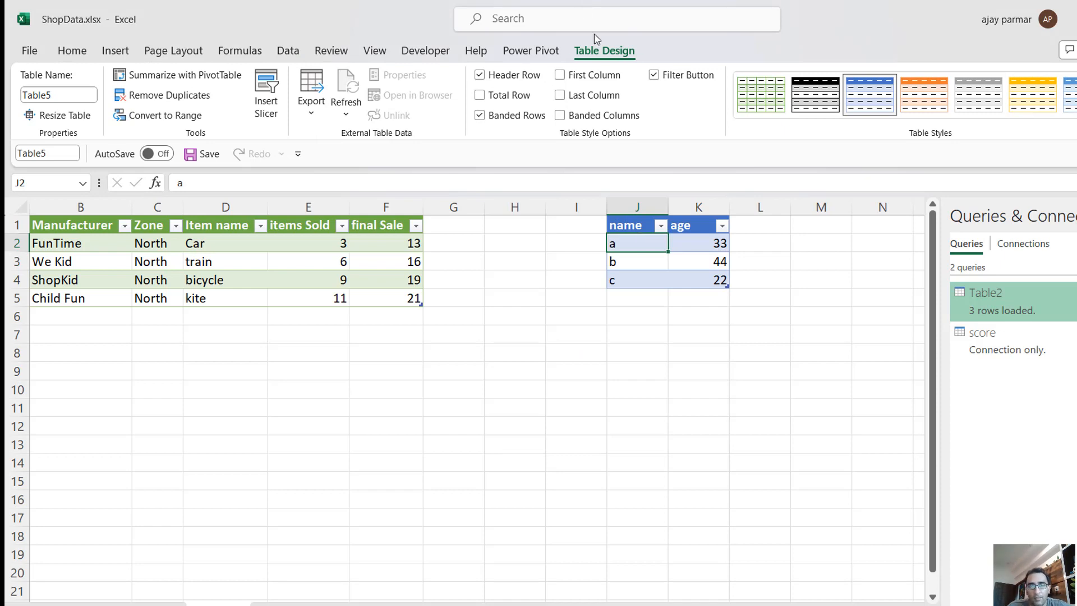
click(38, 93)
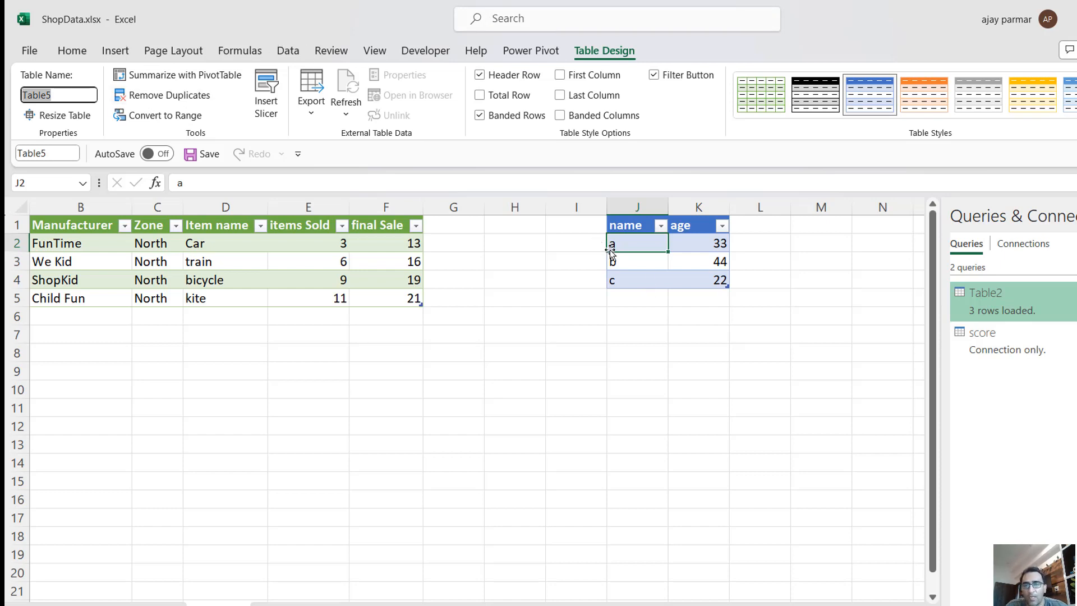
Step: Rename the name/age table as bankTable through the table name field in the Quick Access Toolbar
click(635, 258)
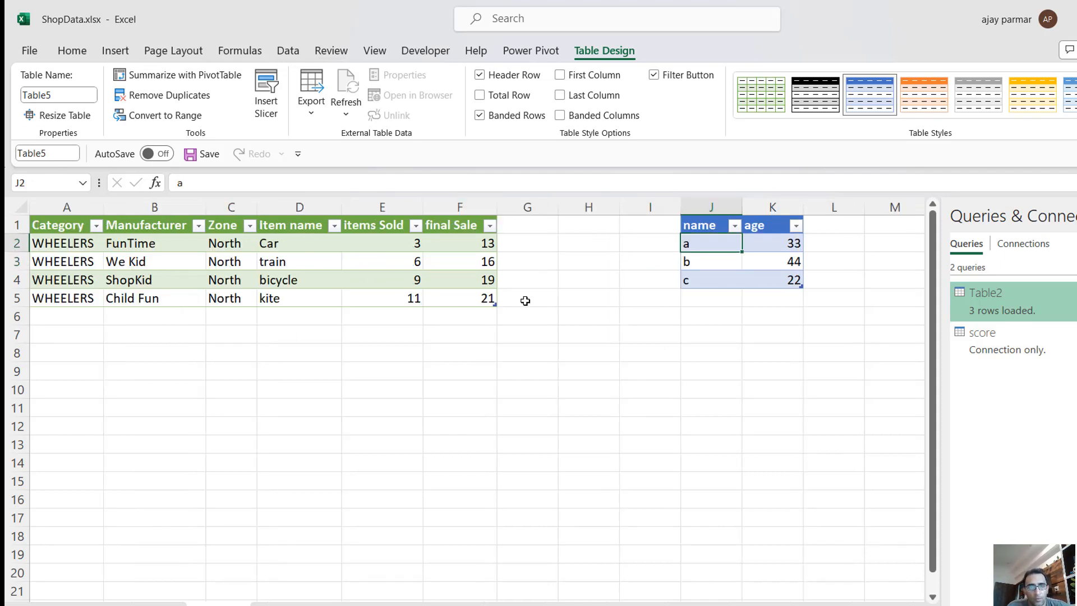
click(707, 261)
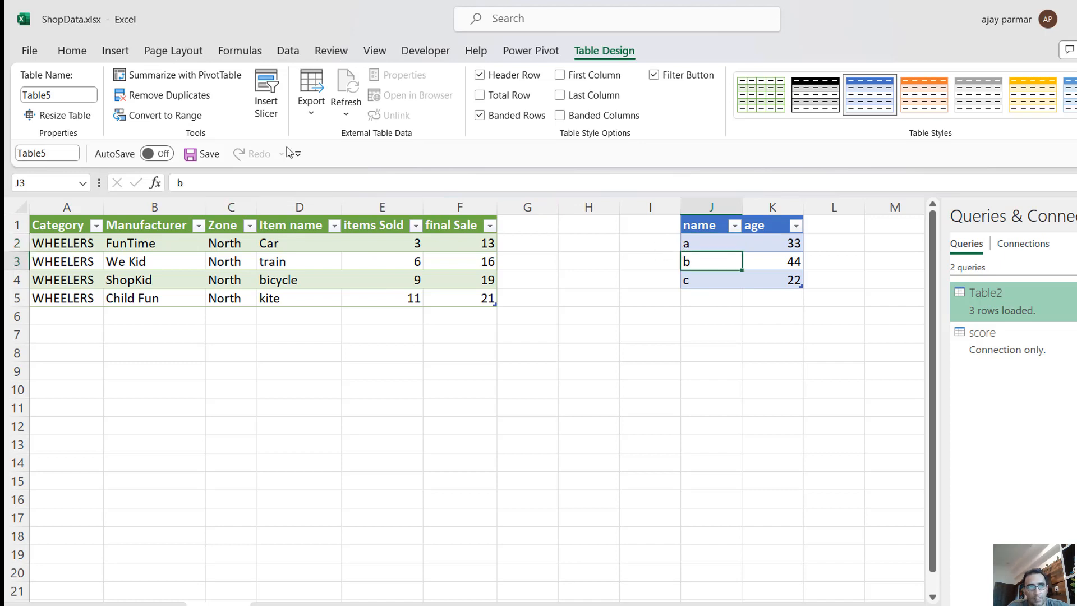
click(50, 151)
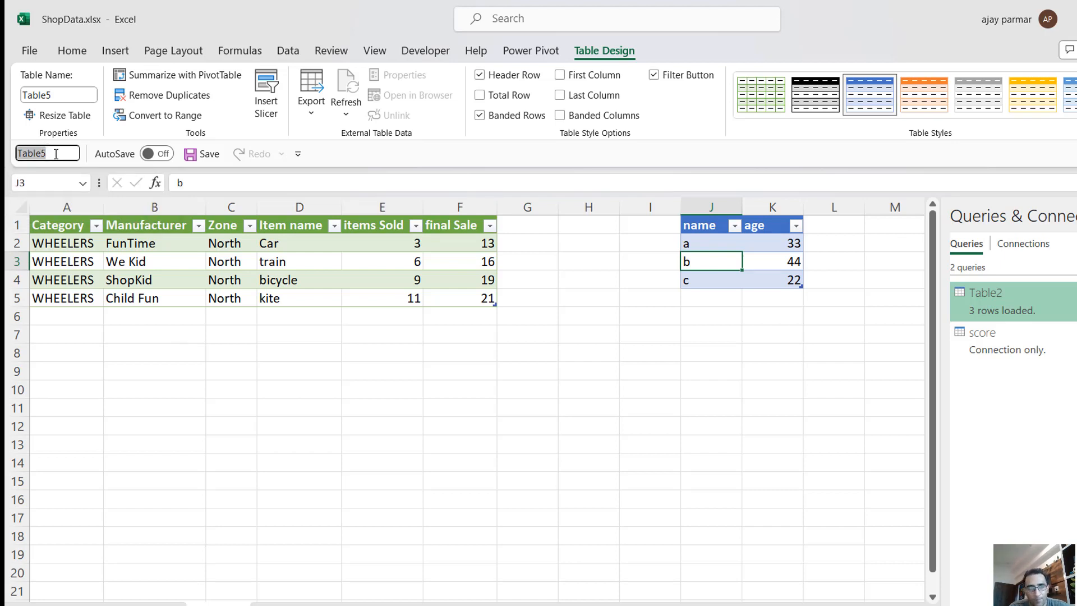
text(jaa)
key(BackSpace)
key(BackSpace)
key(BackSpace)
text(ban)
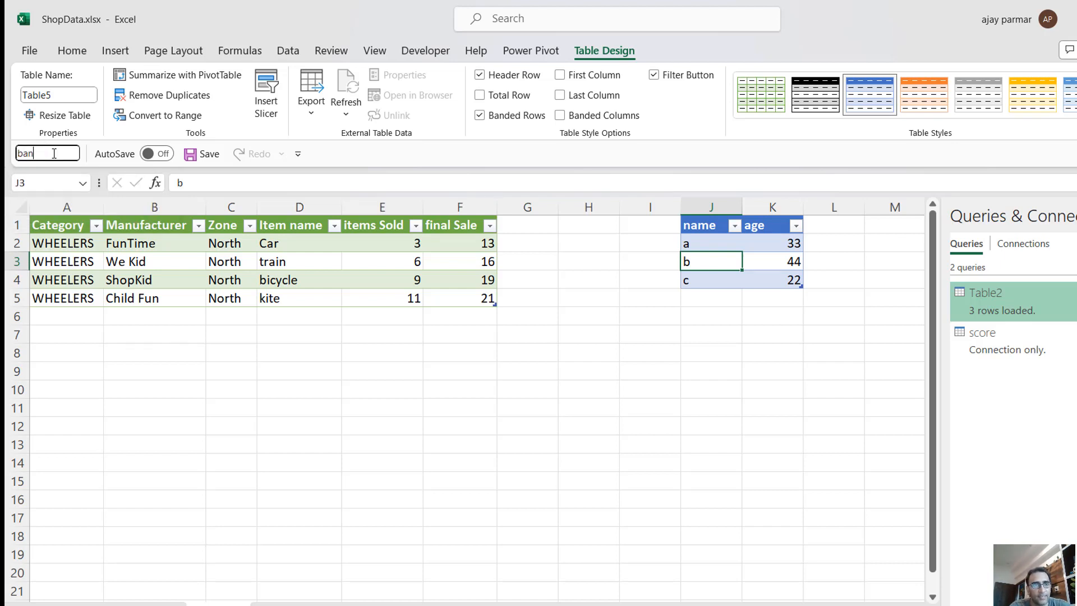
text(kTable)
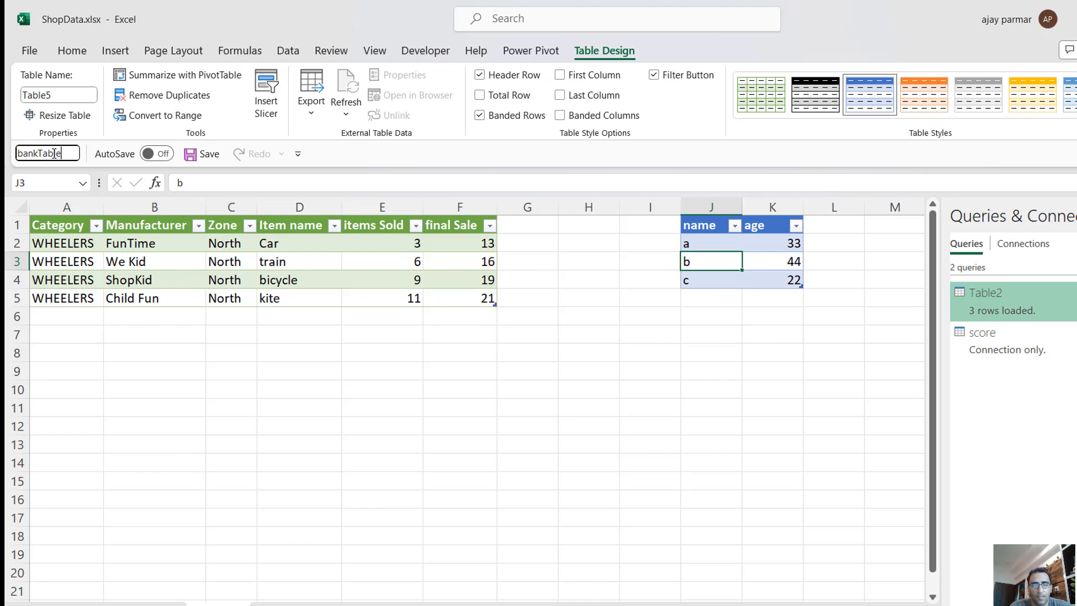
key(Return)
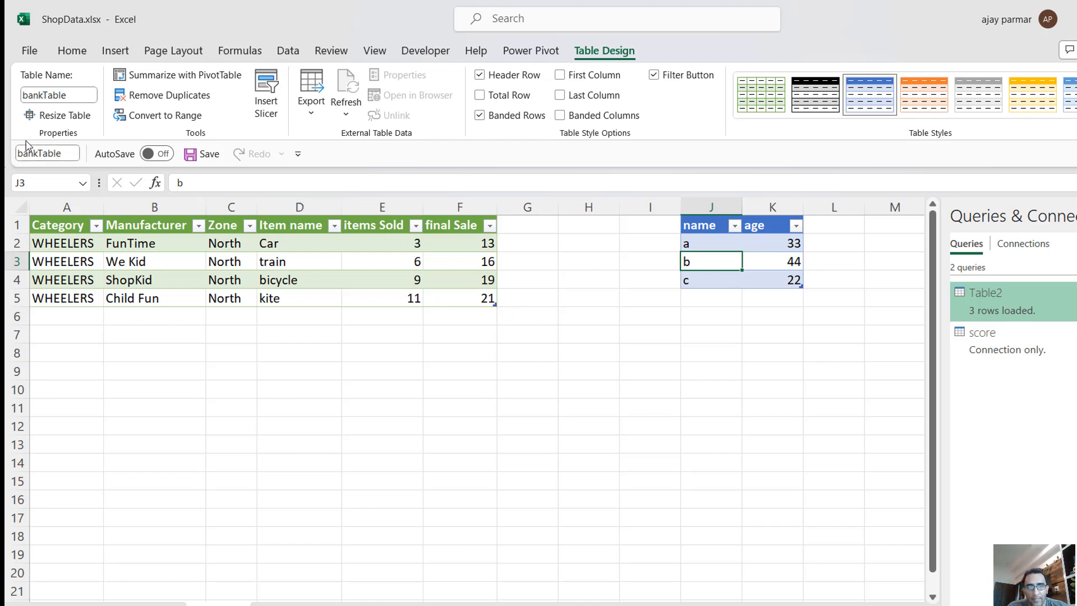
Step: Check the sales table's name in the Quick Access Toolbar from several of its cells and with different ribbon groups displayed
click(193, 256)
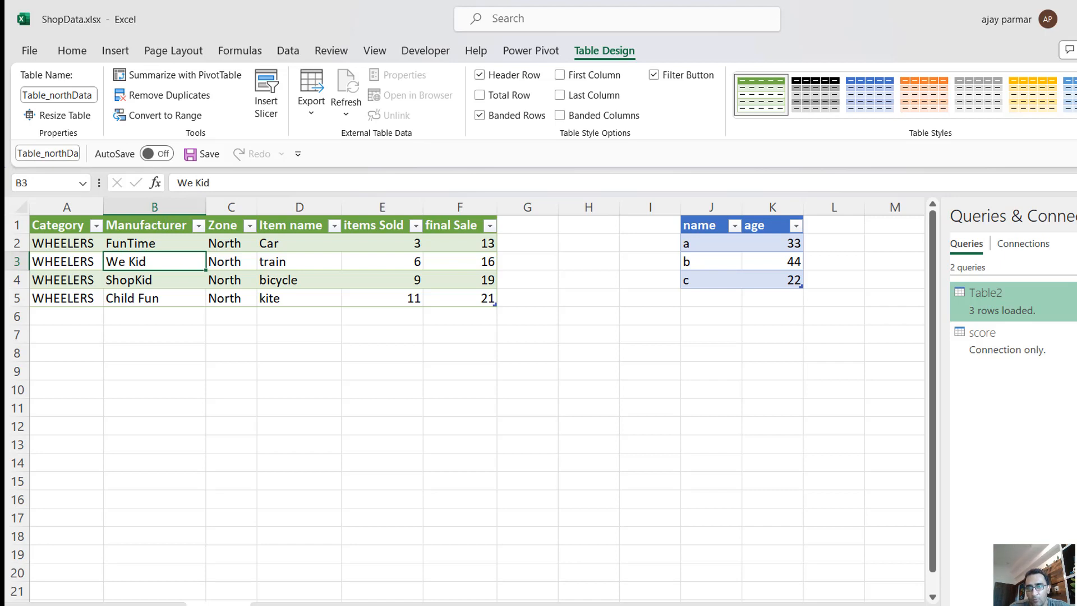
click(203, 279)
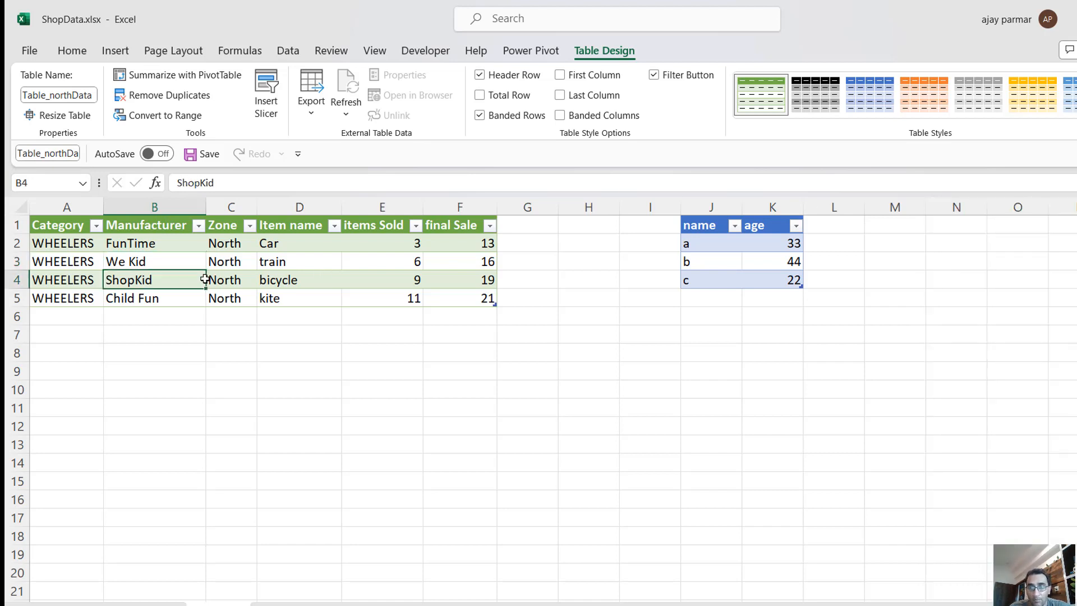
click(80, 259)
click(273, 276)
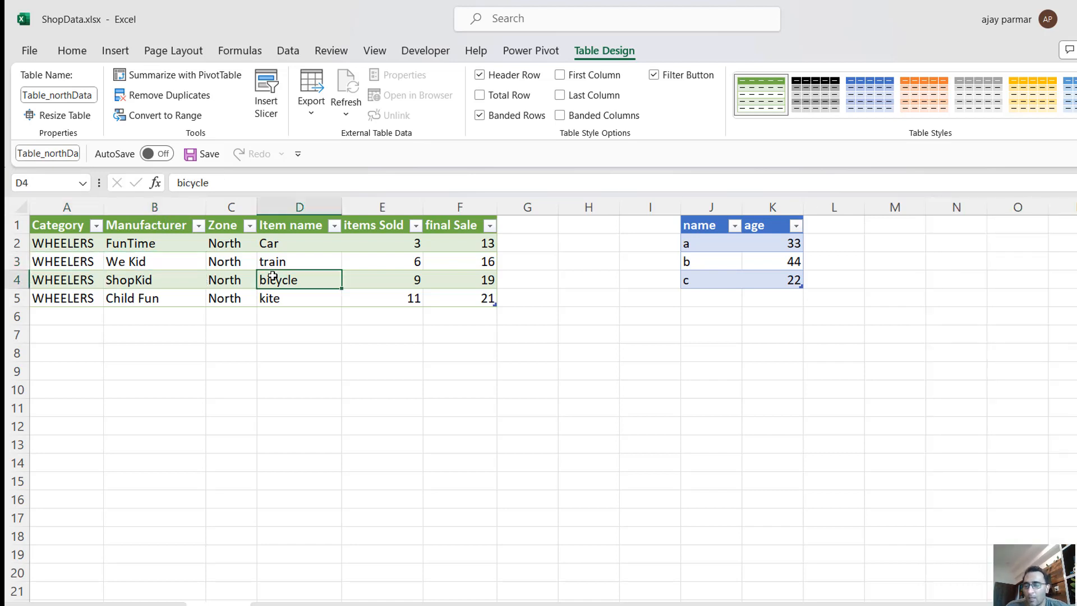
click(79, 57)
click(115, 55)
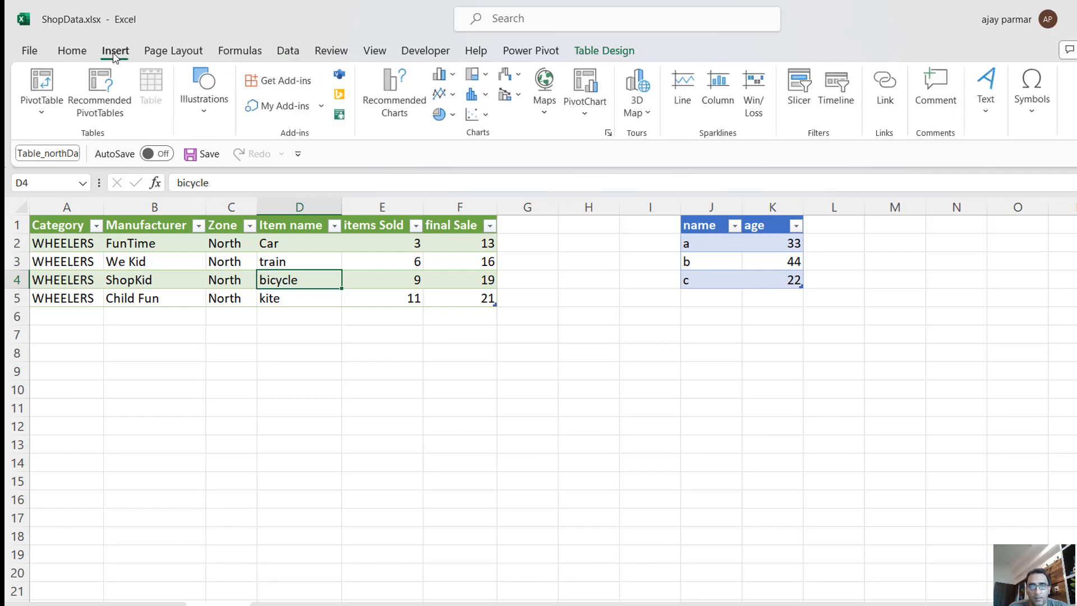
click(597, 52)
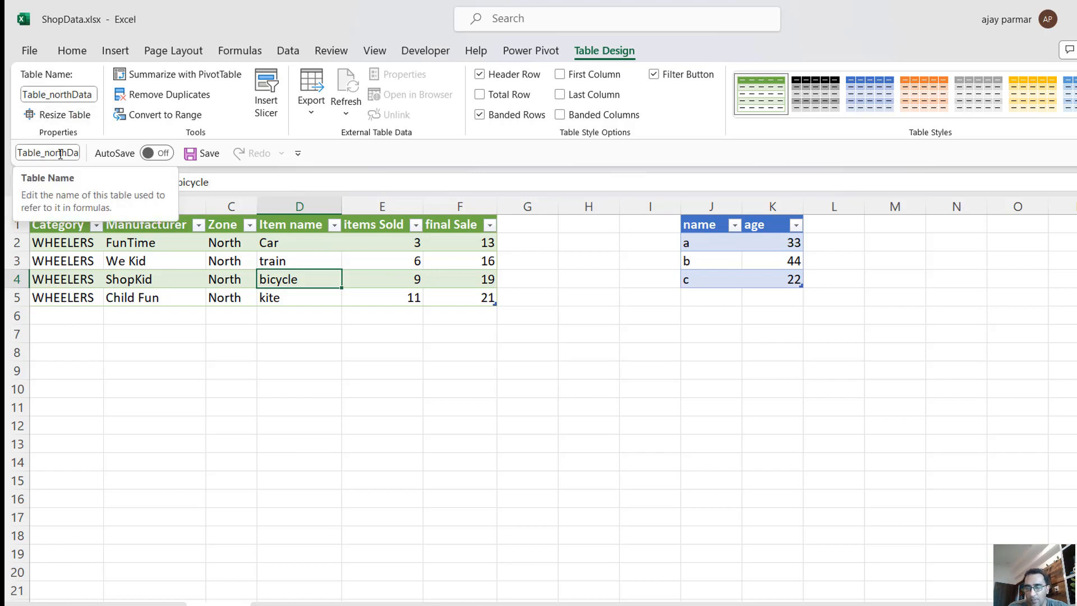
click(219, 261)
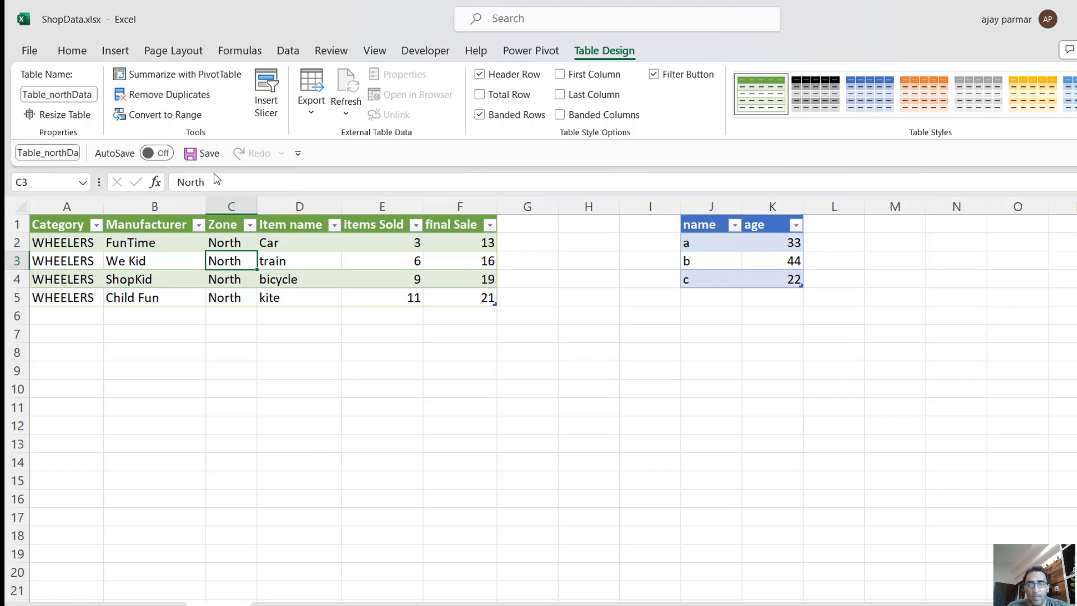
click(56, 243)
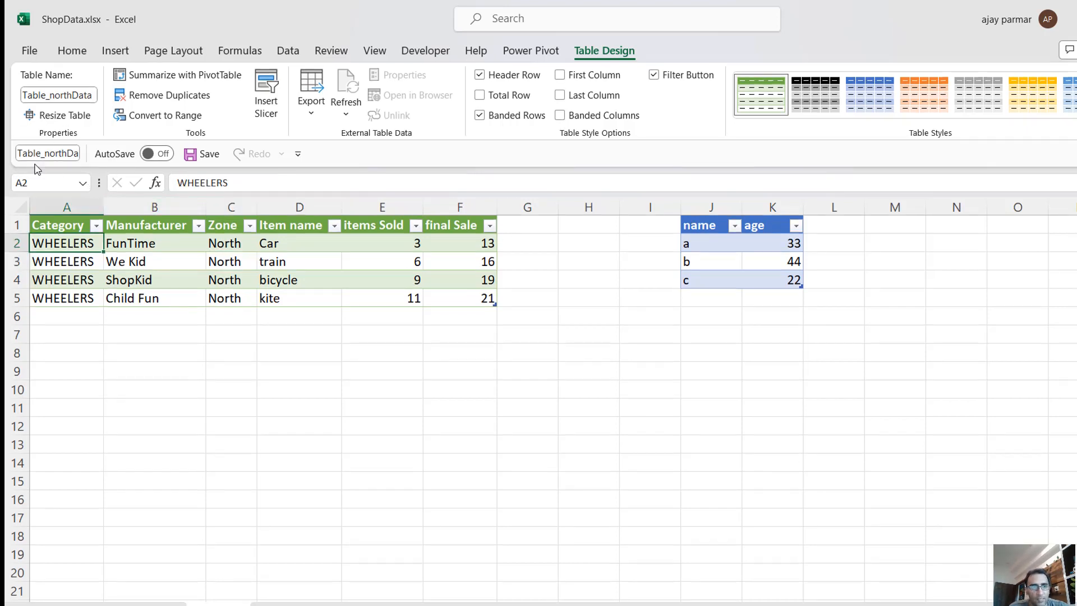
Step: Remove the Change Table Name command and its separator from the Quick Access Toolbar in the Excel options
click(31, 50)
click(54, 604)
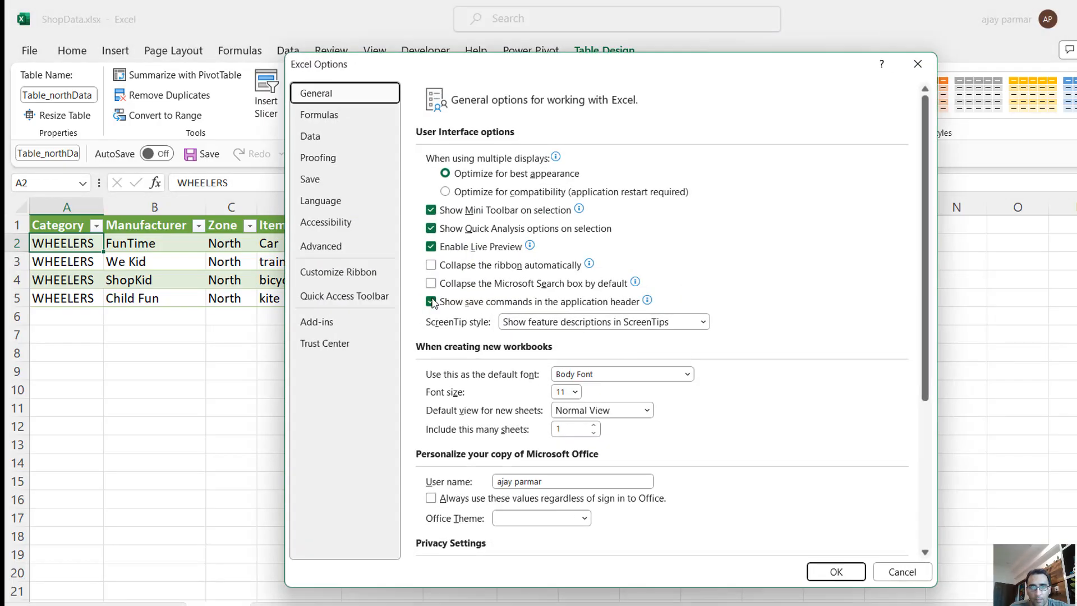
click(359, 296)
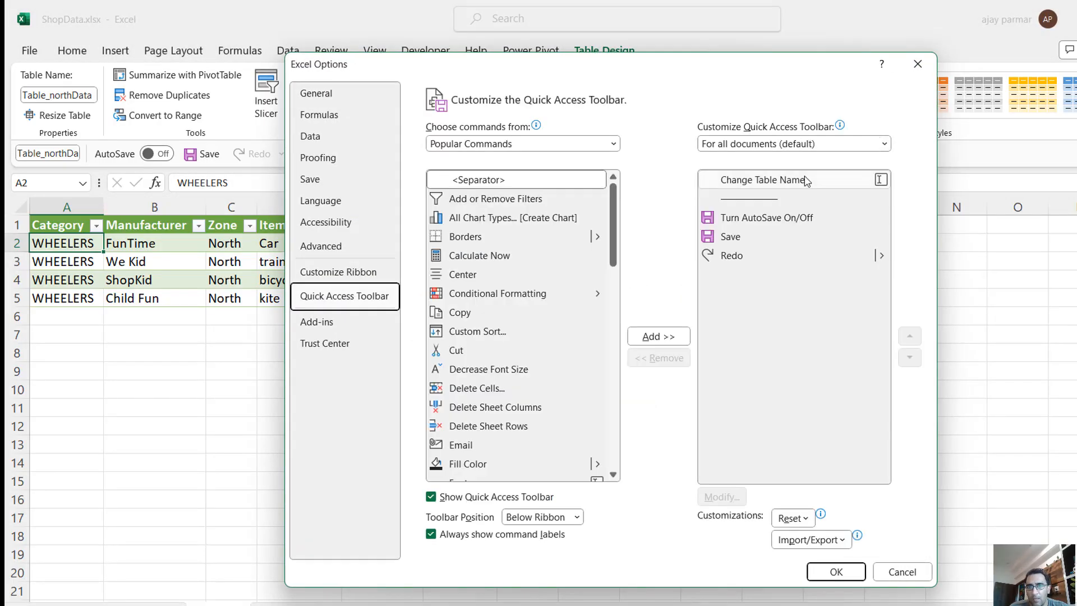
click(803, 178)
click(664, 362)
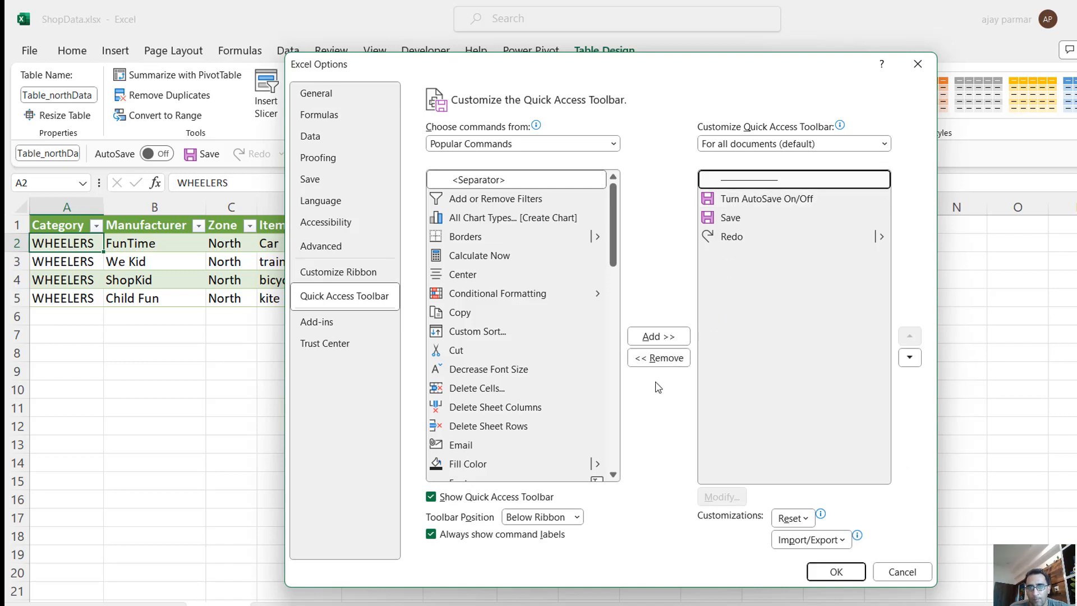
click(661, 359)
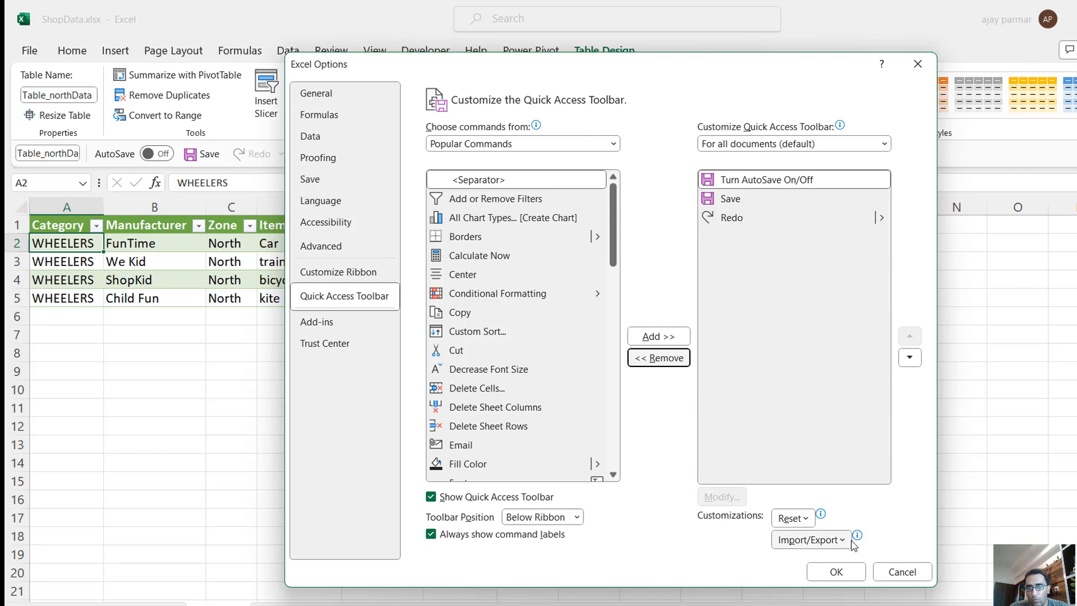
click(836, 571)
click(456, 459)
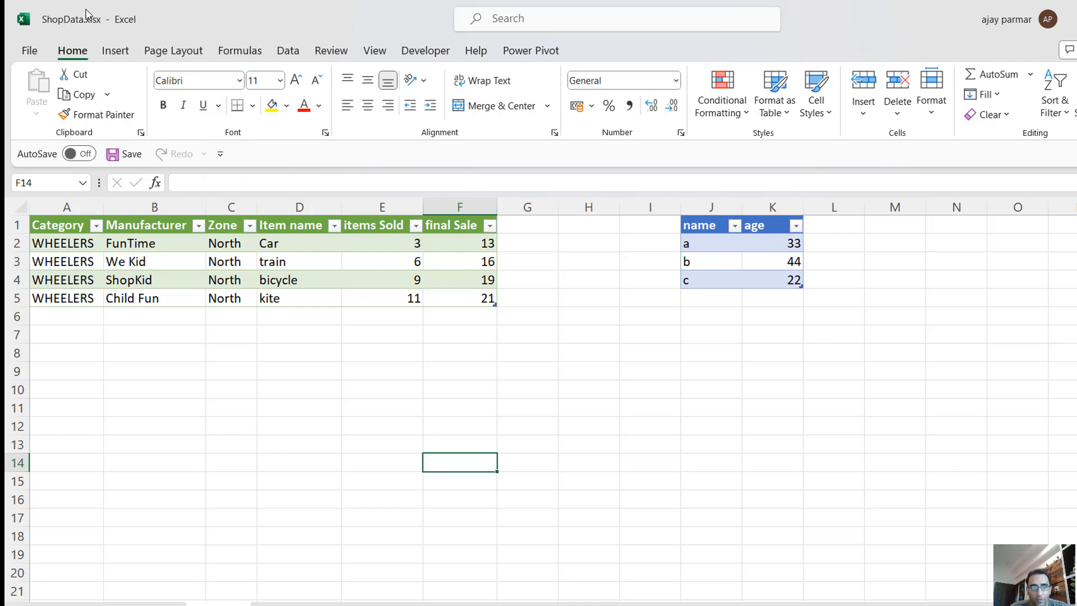
Step: Move the Quick Access Toolbar above the ribbon and return it below the ribbon
click(220, 155)
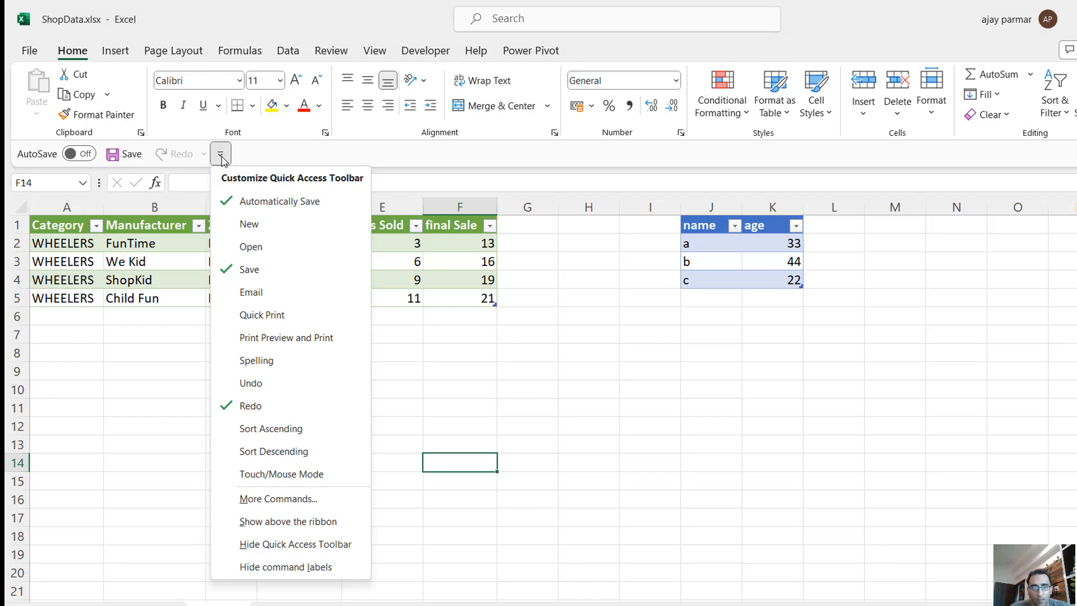
click(227, 522)
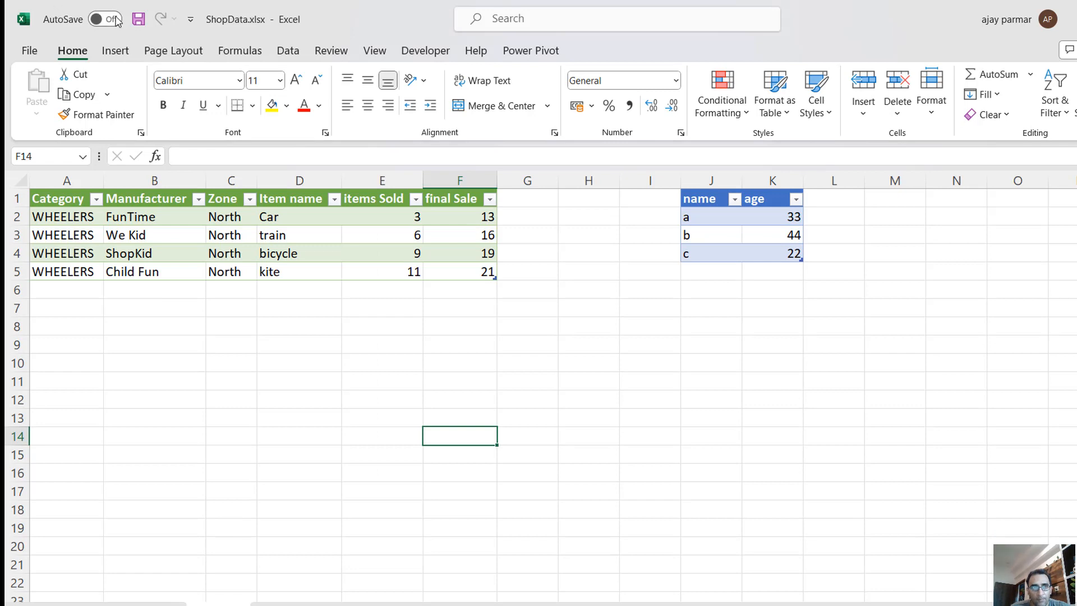
click(191, 21)
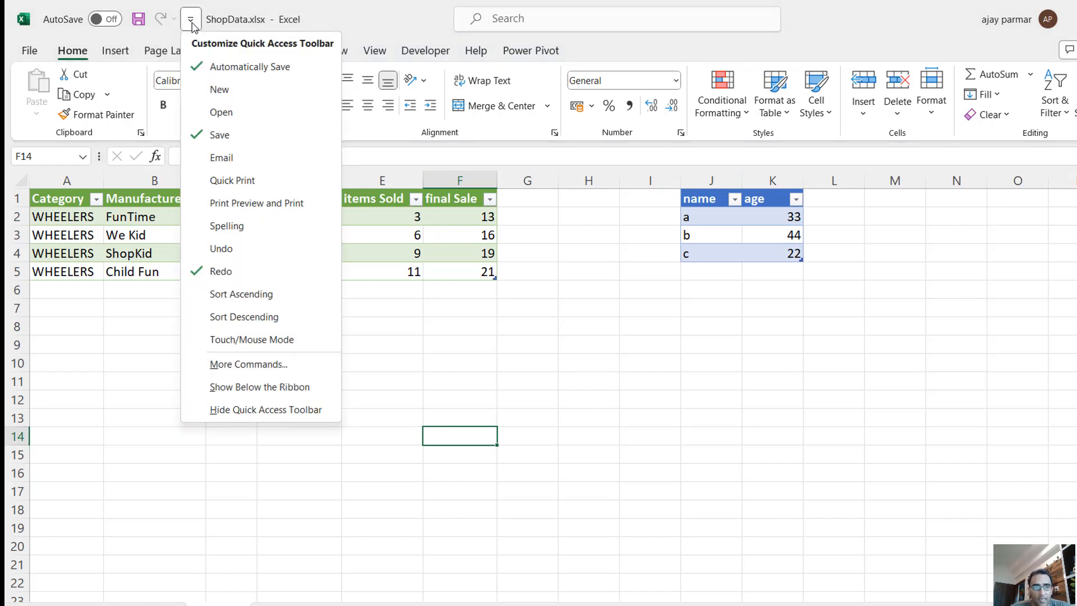
click(246, 387)
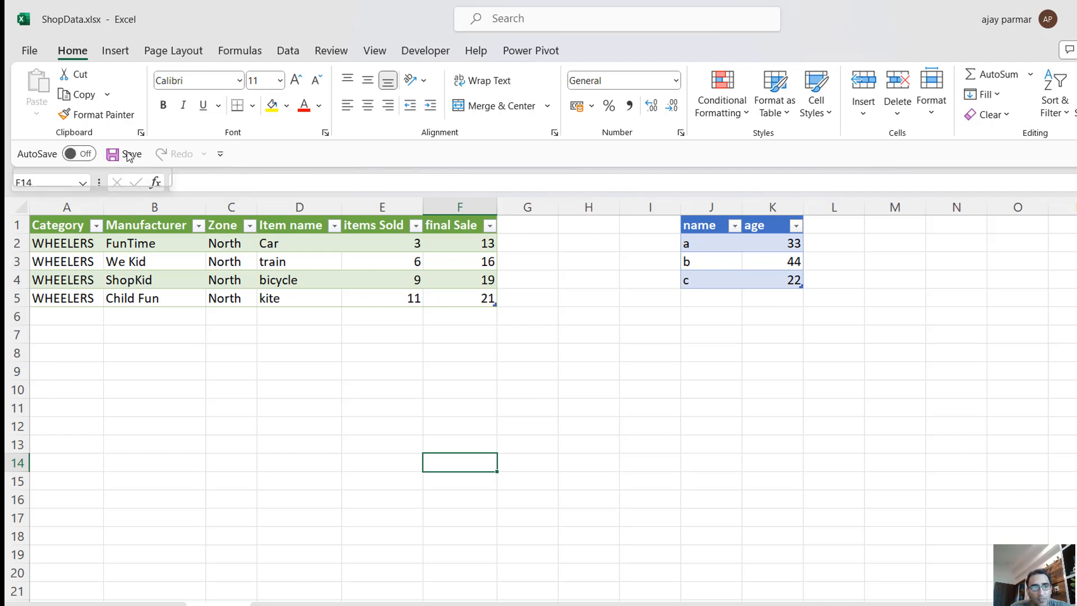
Step: Add Sort Ascending to the Quick Access Toolbar and use it to sort the sales table by Manufacturer
click(220, 155)
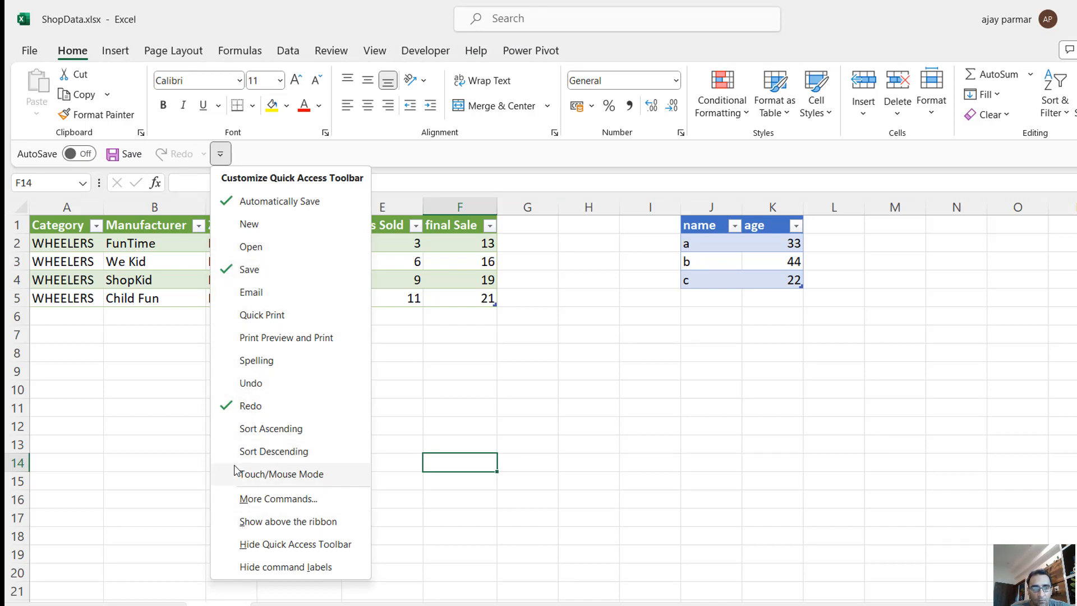
click(227, 431)
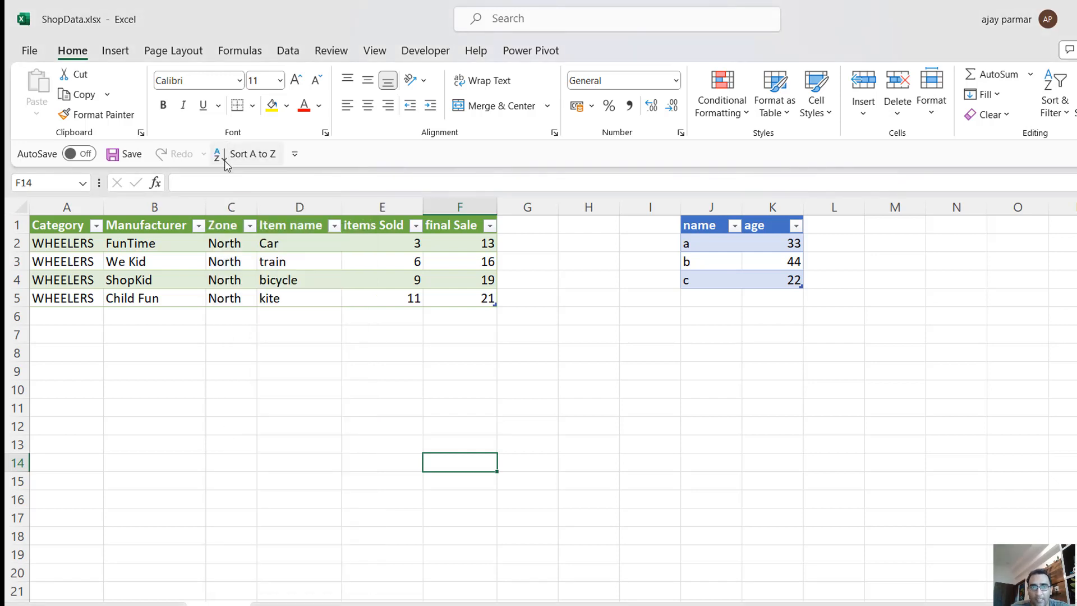
click(154, 228)
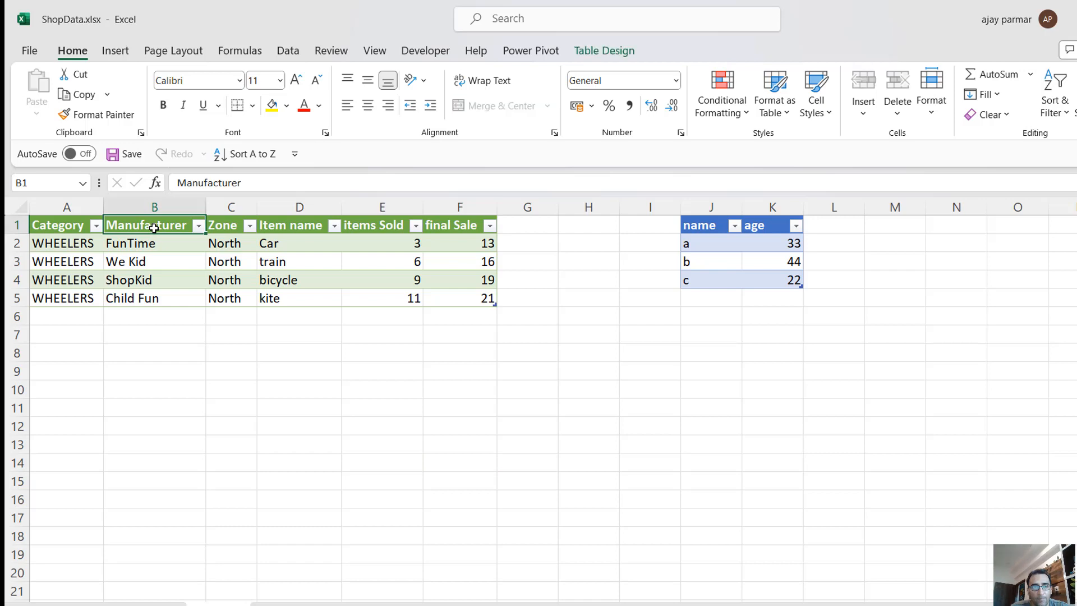
click(232, 158)
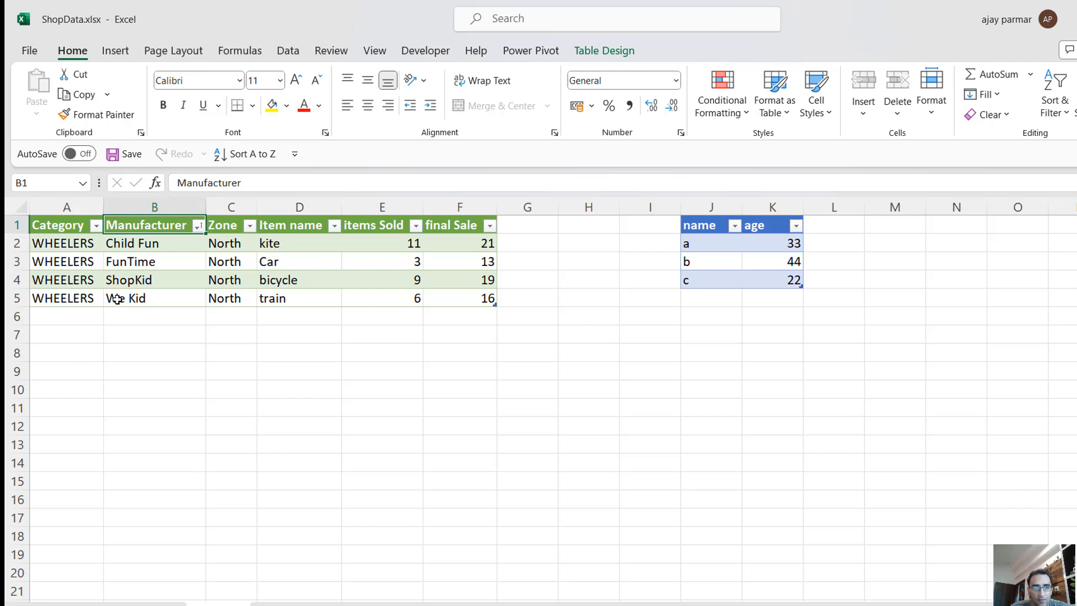
Step: Add the Table Name field to the Quick Access Toolbar with a cell of the sales table selected
click(294, 155)
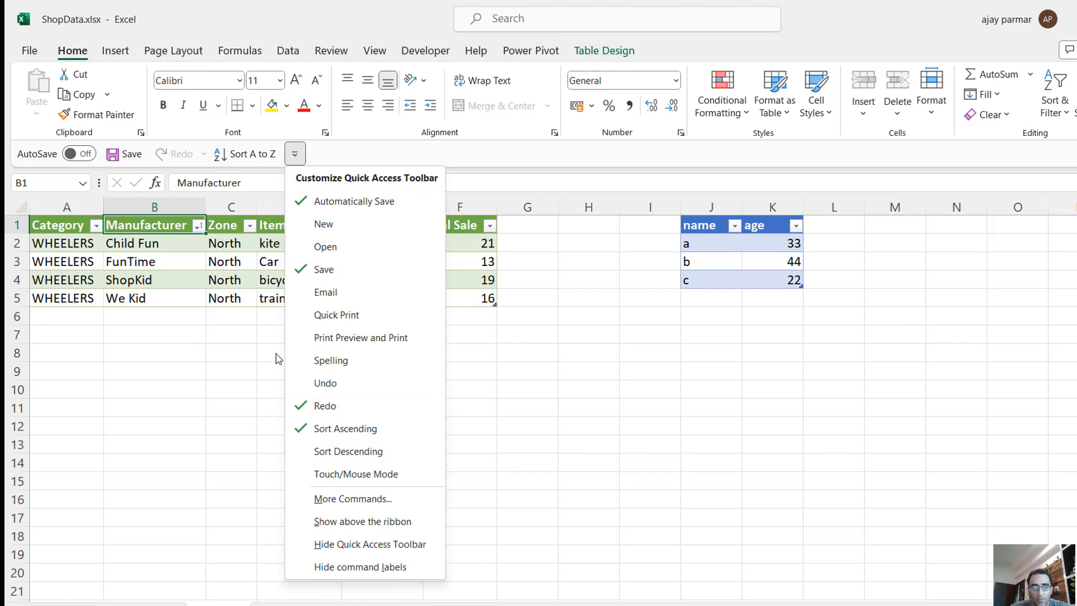
click(220, 287)
click(171, 270)
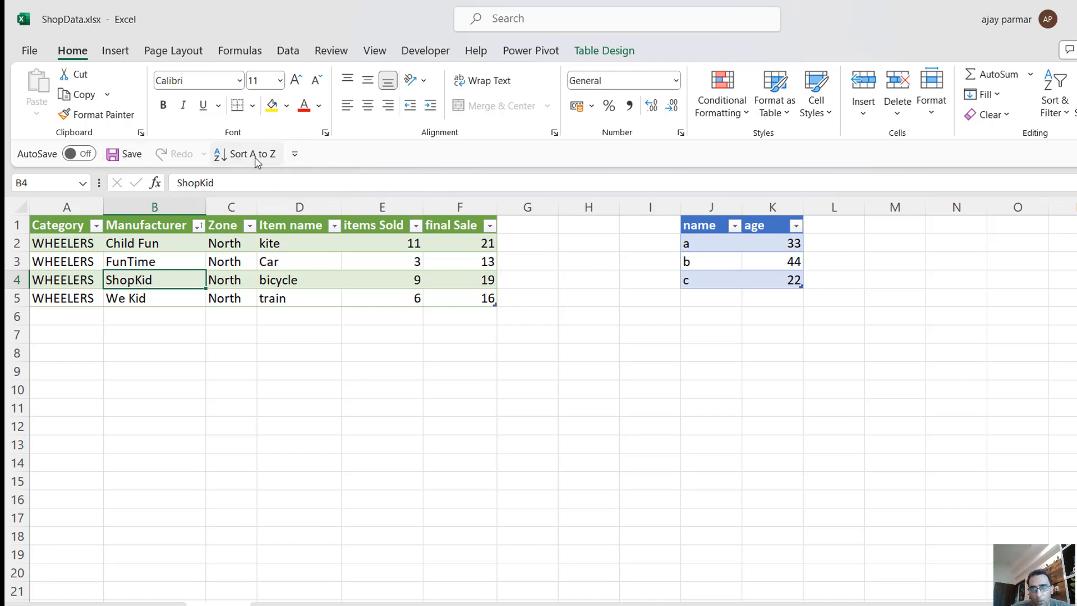
click(611, 50)
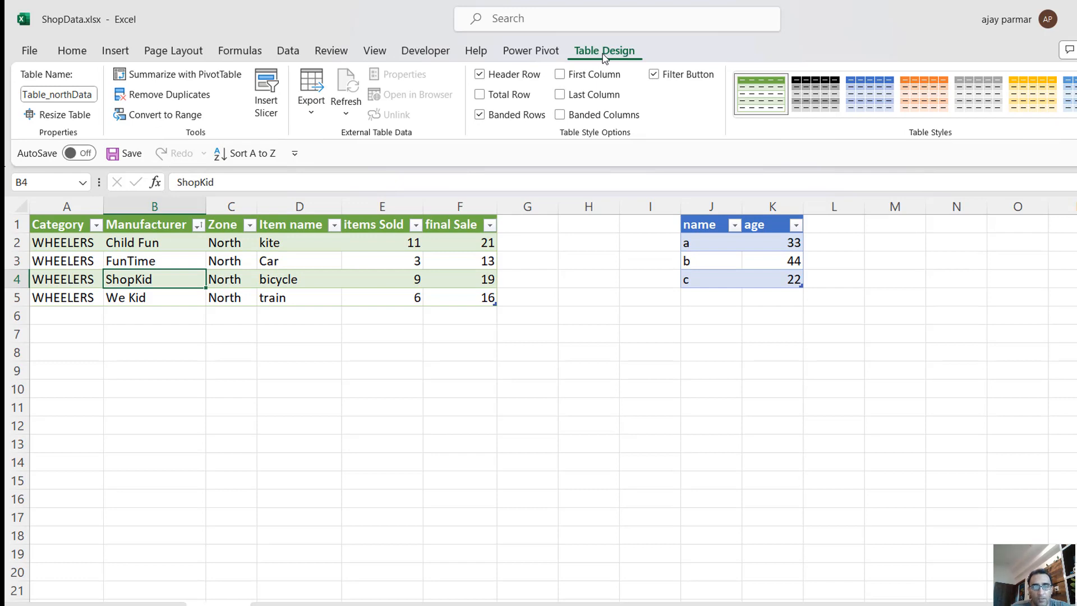
right_click(52, 94)
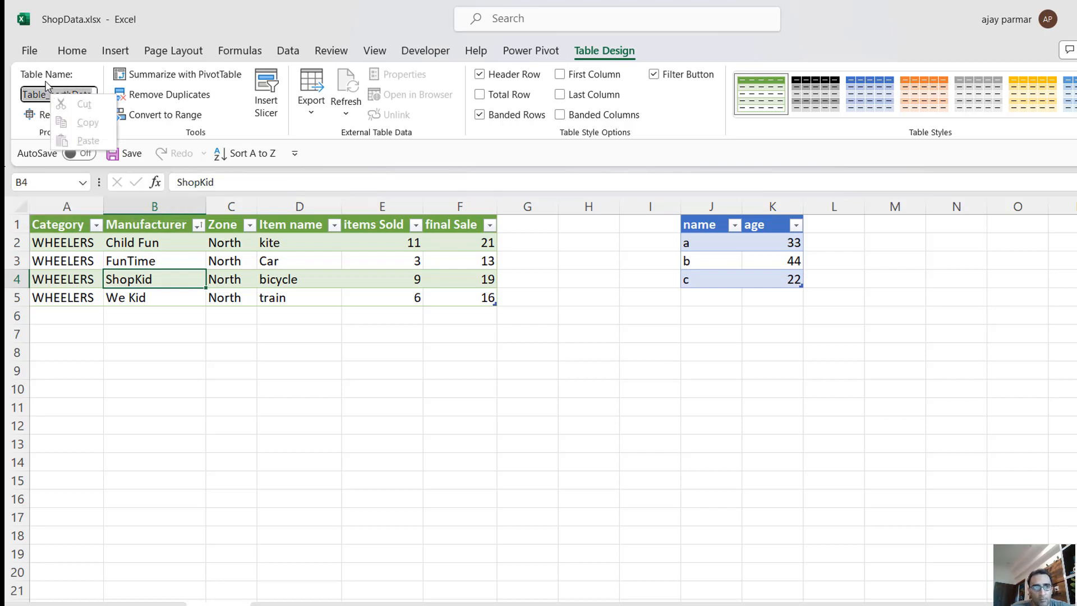
right_click(48, 83)
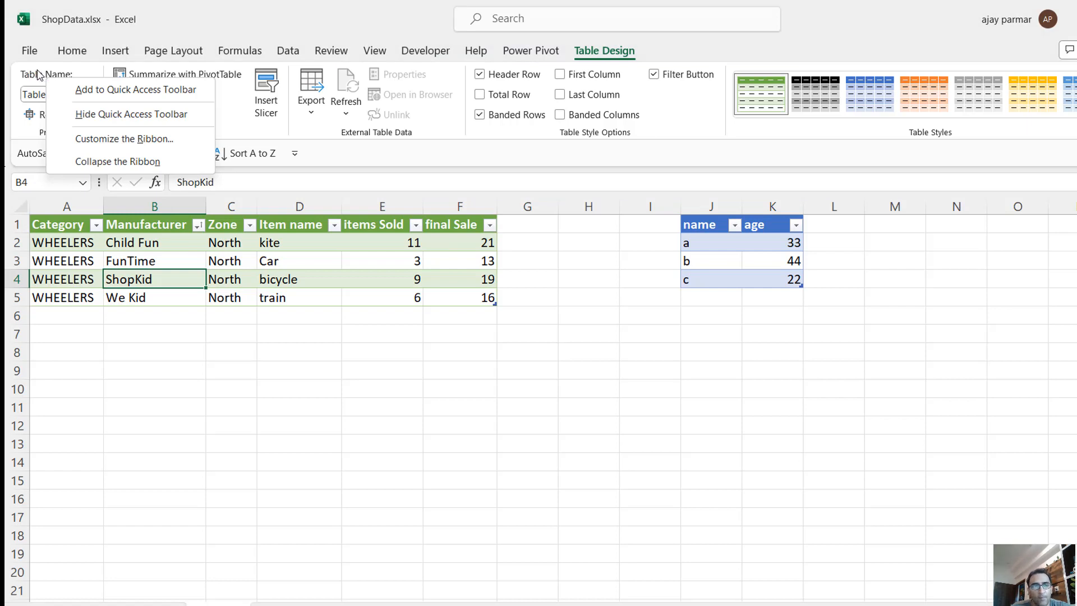
click(131, 91)
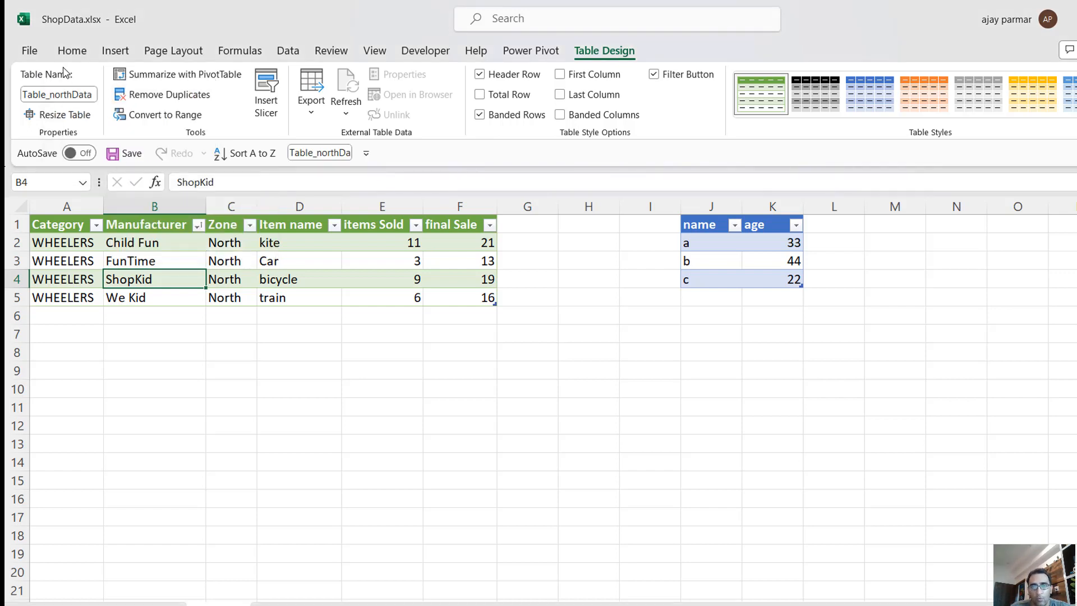
Step: Rename the sales table to Table_north through the Quick Access Toolbar's name field and check the name of the name/age table there
click(334, 152)
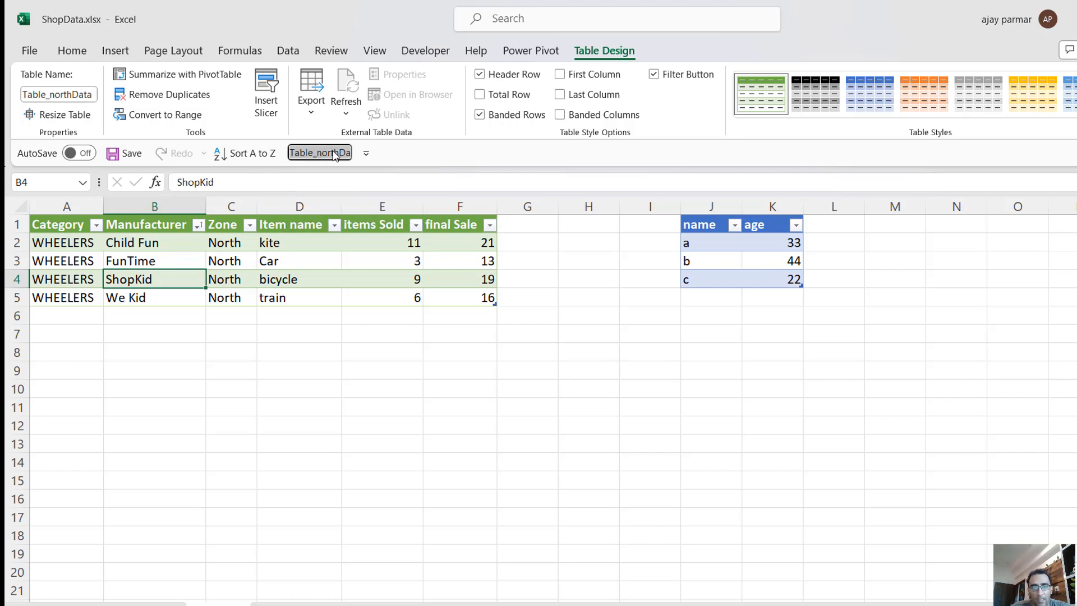
click(348, 153)
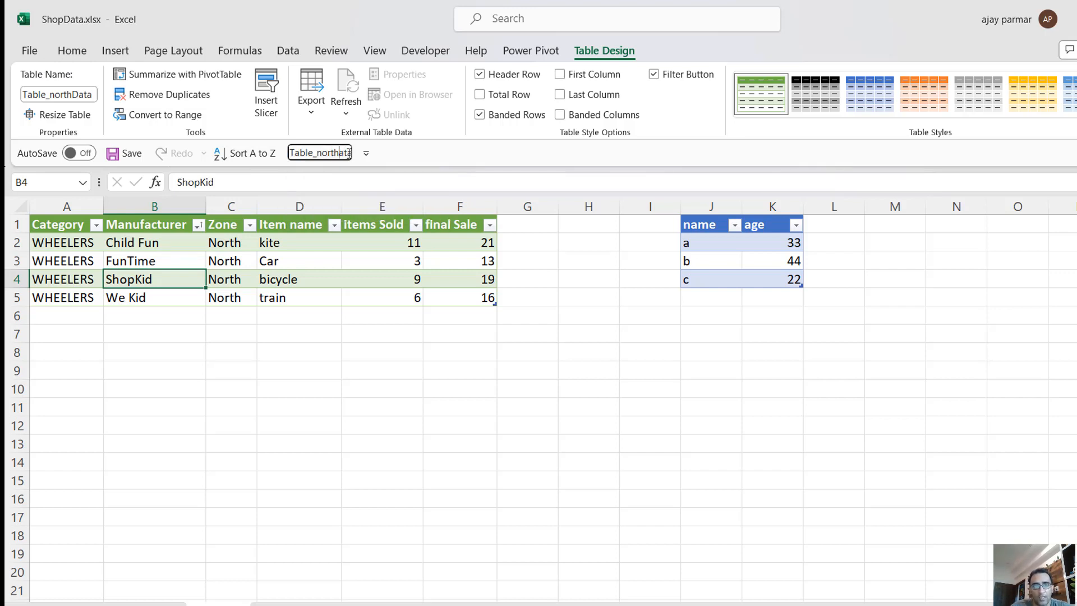
key(End)
key(BackSpace)
key(BackSpace)
key(BackSpace)
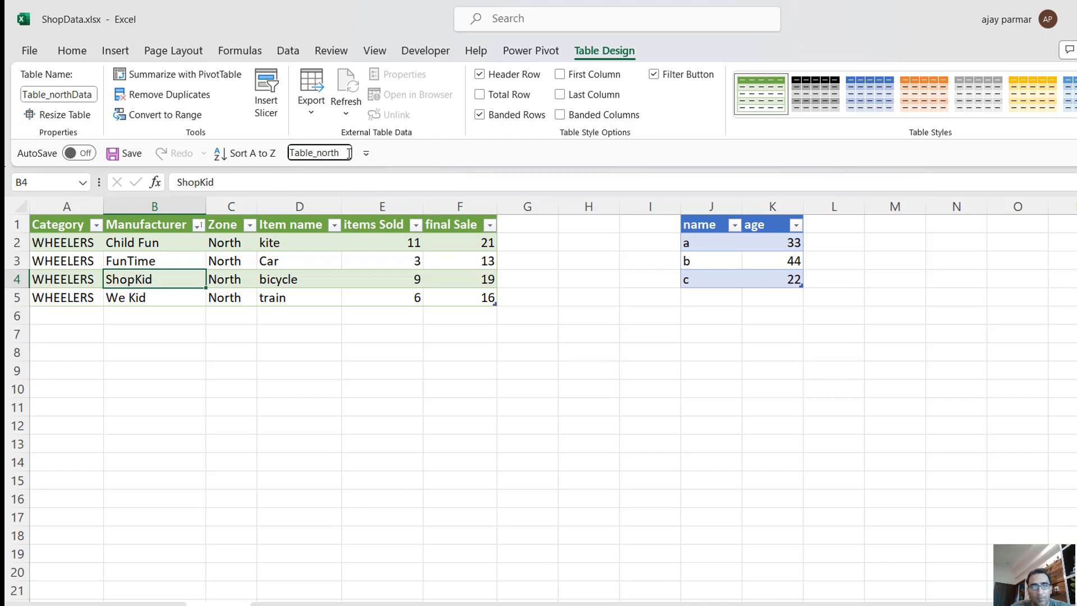
click(326, 256)
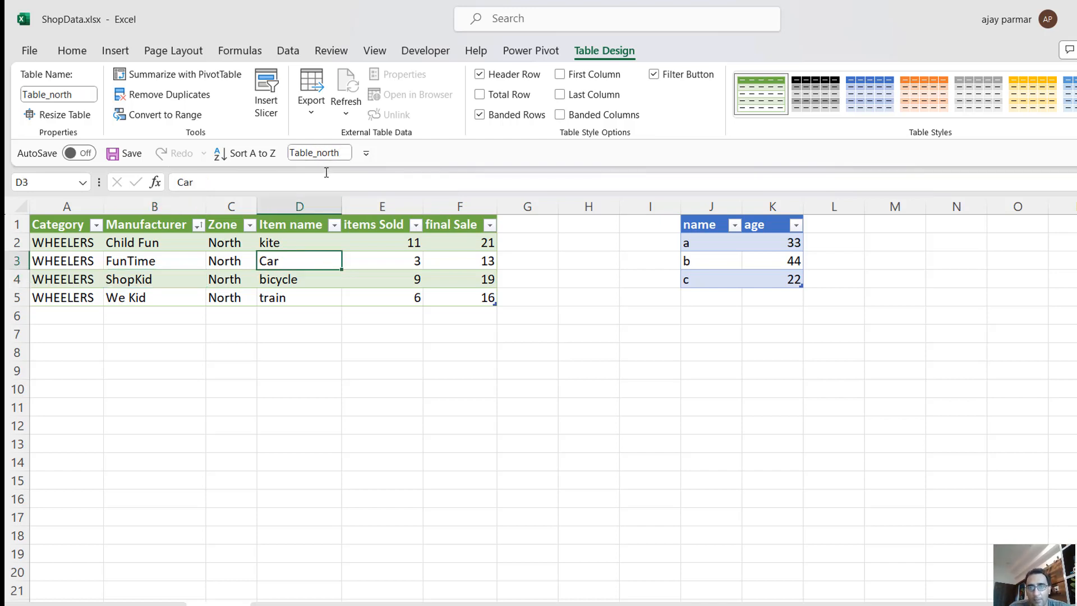
click(730, 258)
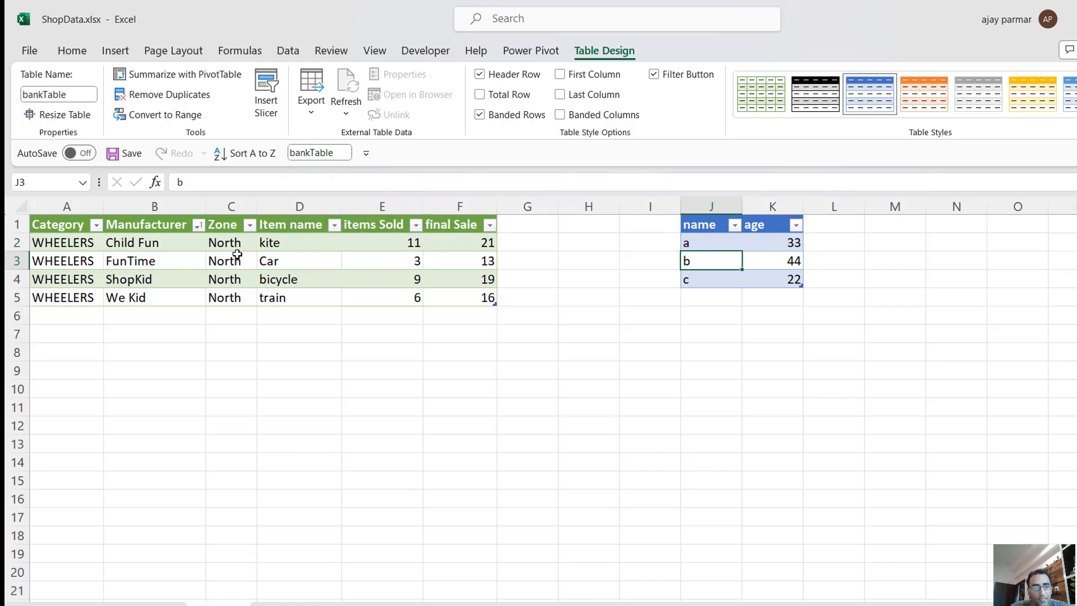
click(210, 256)
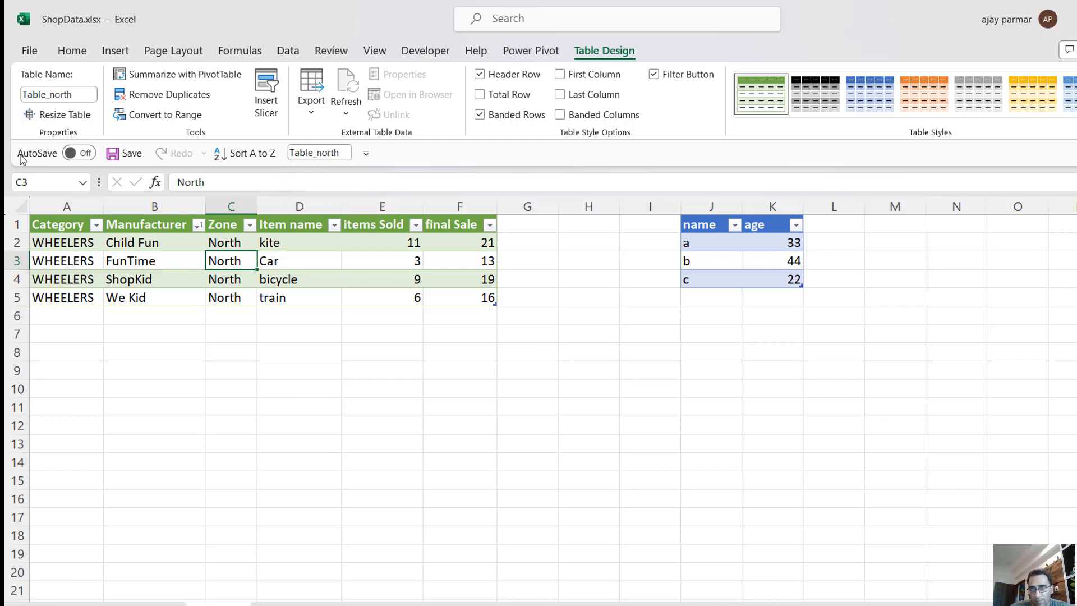
Step: Move Change Table Name to the first position of the Quick Access Toolbar in the Excel options
click(29, 52)
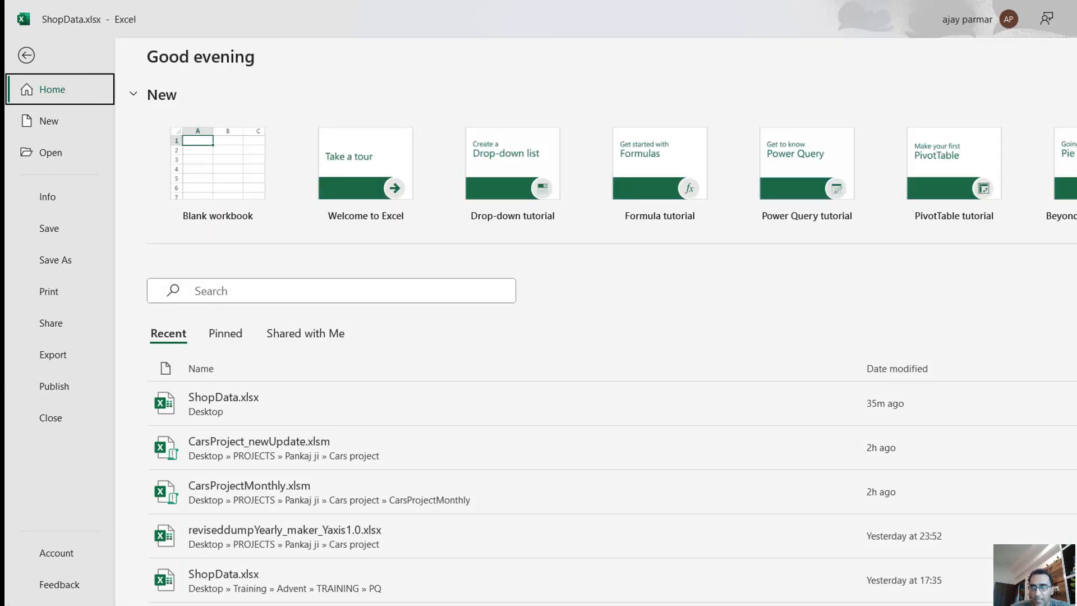
click(52, 604)
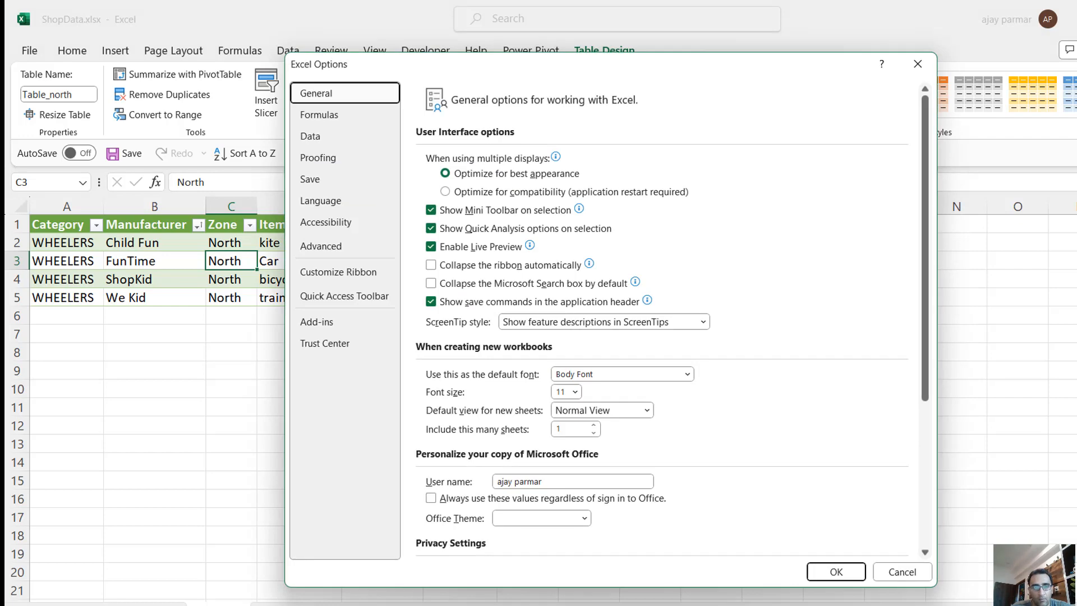
click(354, 304)
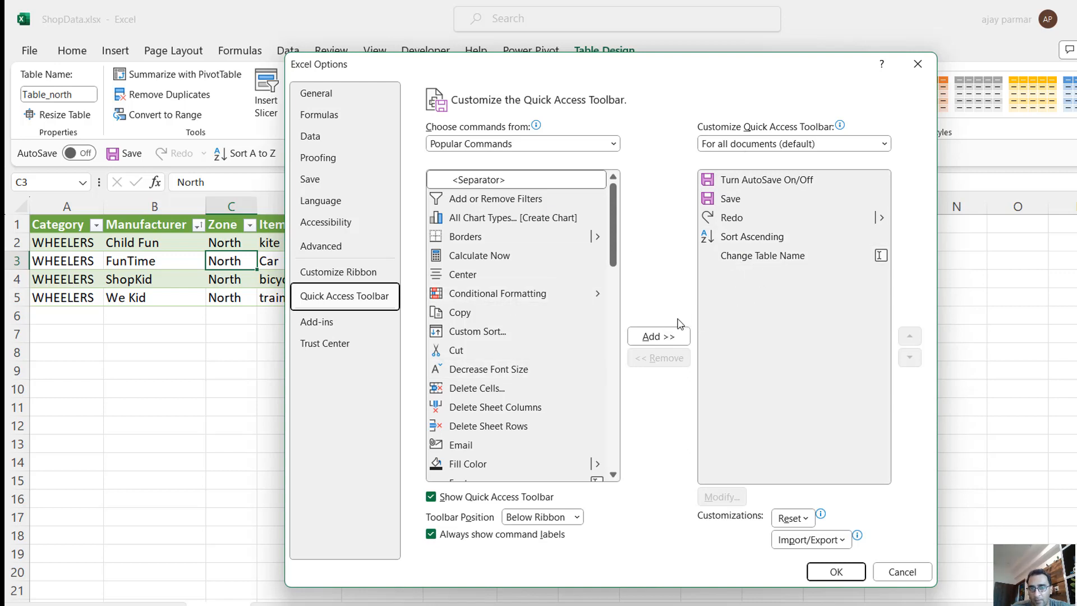
click(515, 297)
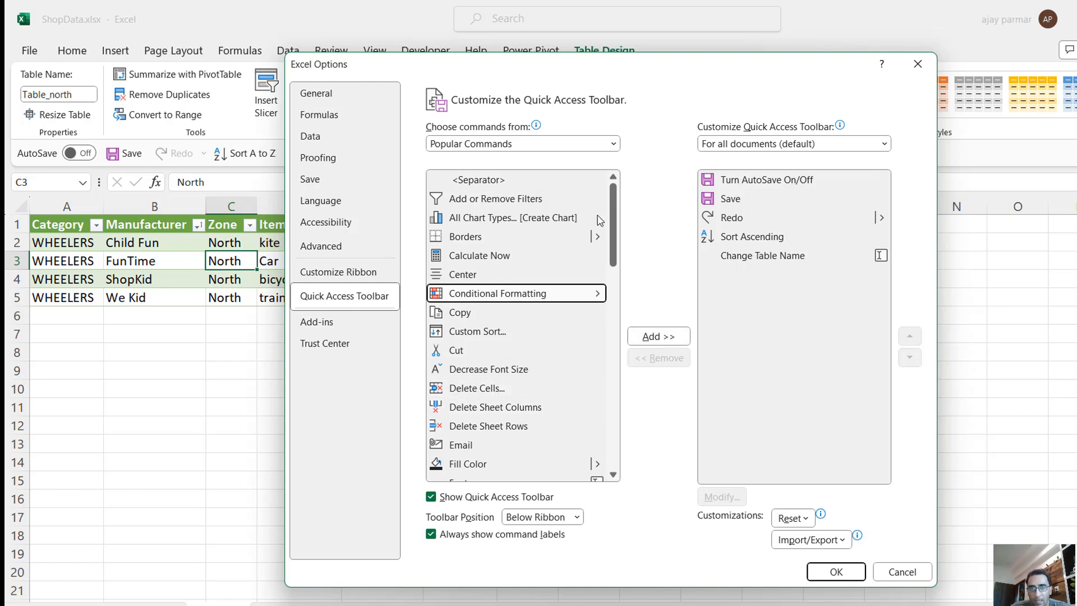
mouse_move(612, 233)
mouse_down()
mouse_move(620, 460)
mouse_move(623, 215)
mouse_up()
click(744, 262)
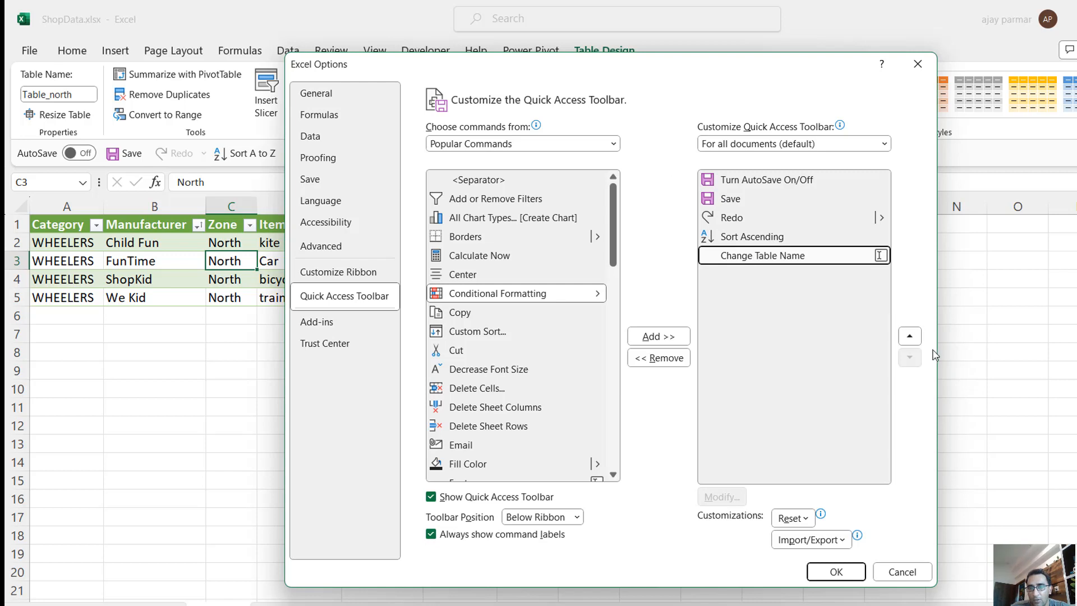
click(910, 338)
click(910, 336)
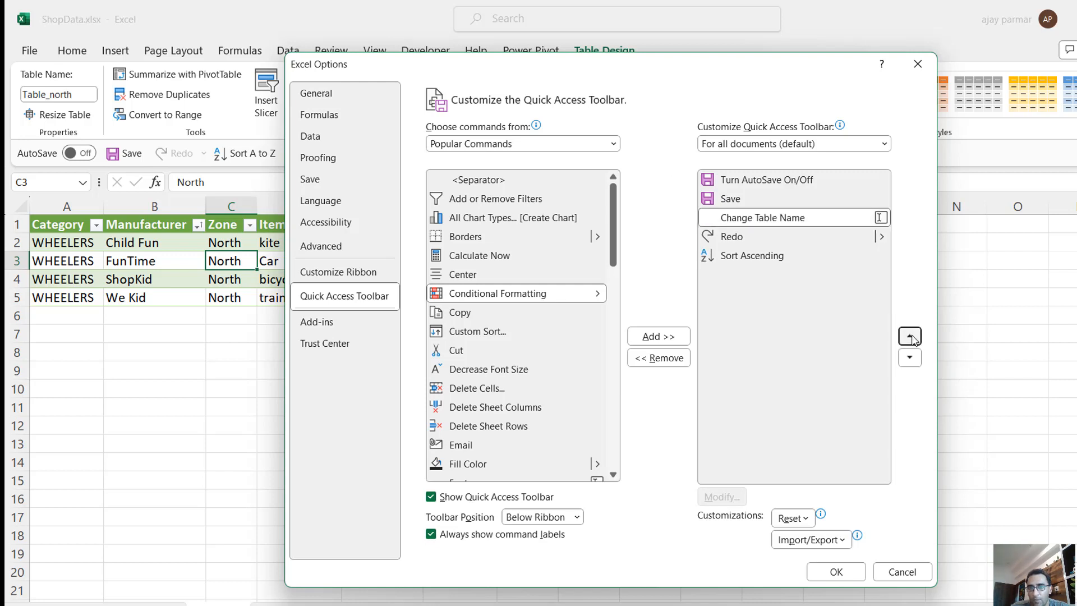
click(910, 336)
click(909, 336)
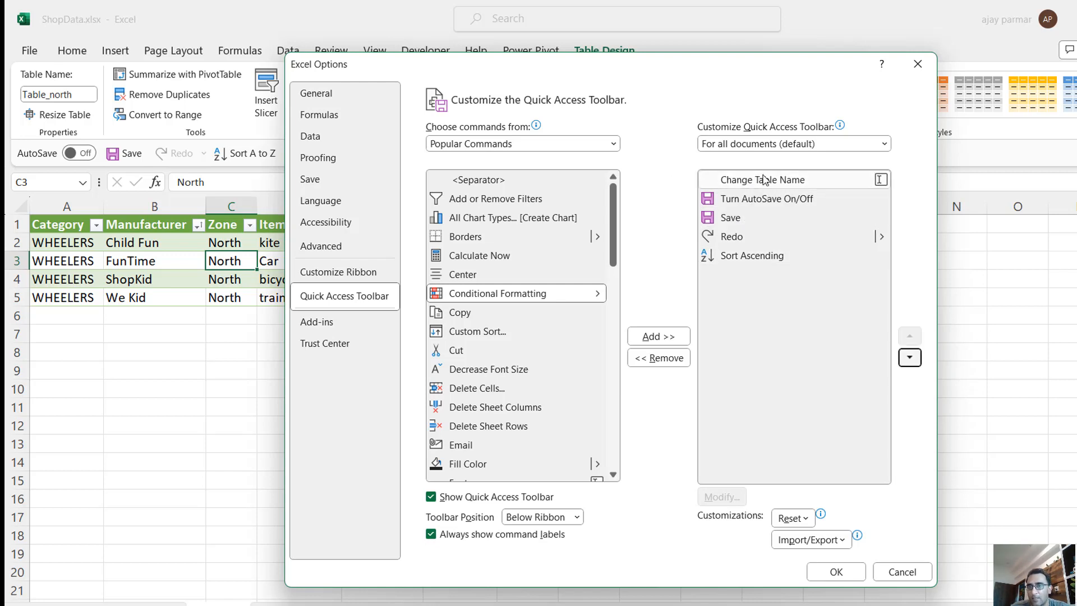
click(835, 571)
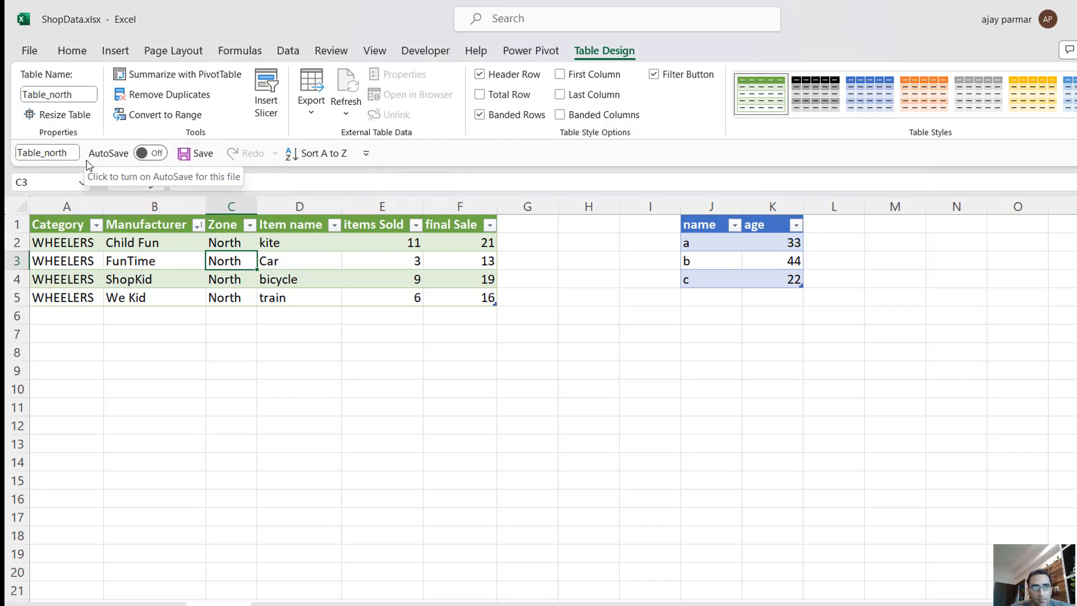
Step: Add separators to the Quick Access Toolbar after Change Table Name, Turn AutoSave On/Off and Save
click(31, 51)
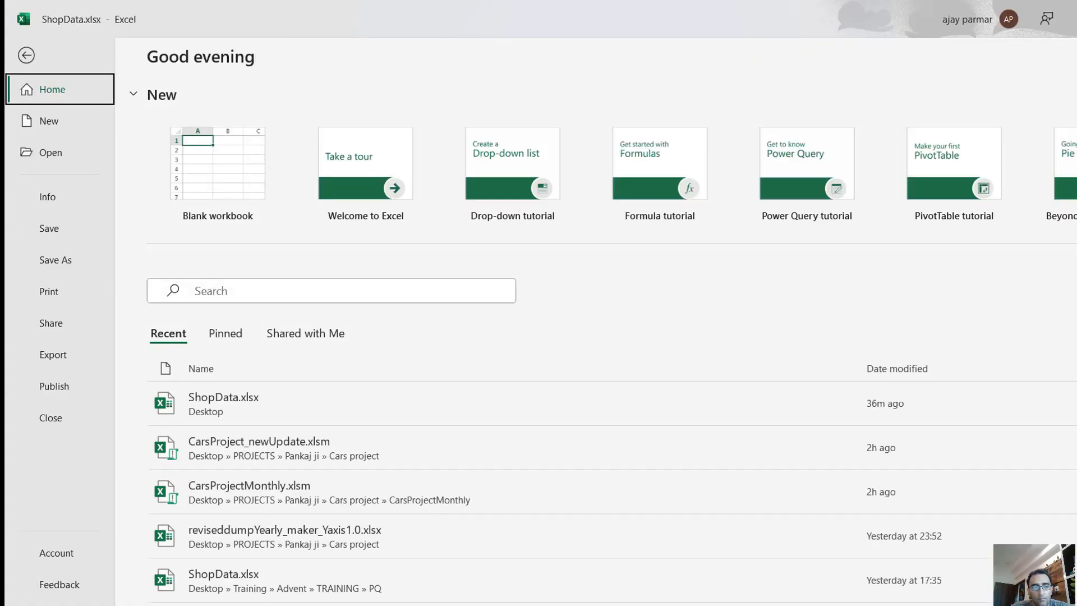
click(56, 604)
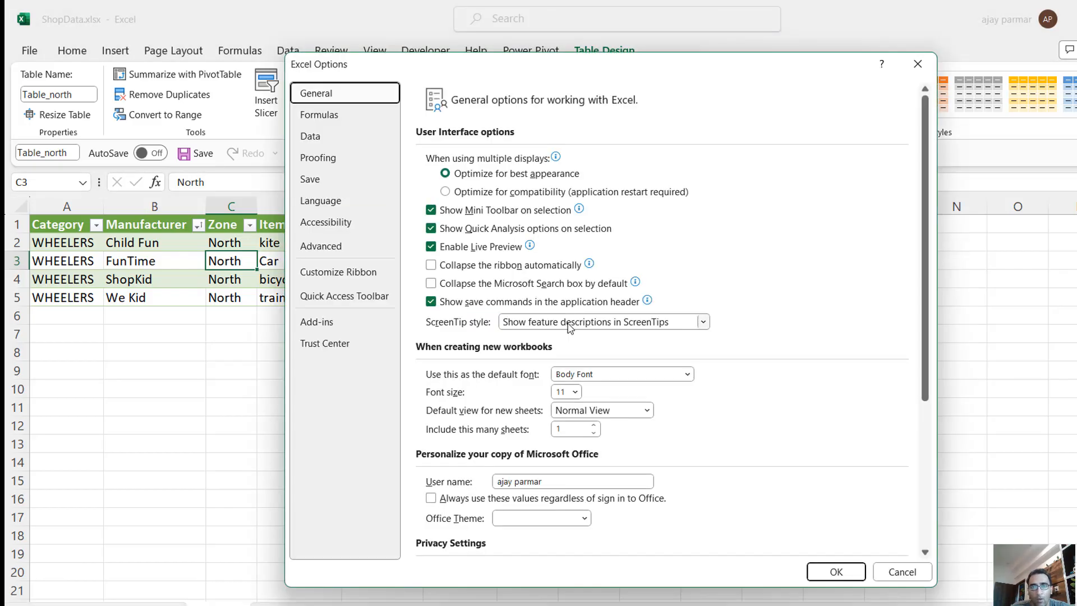
click(331, 297)
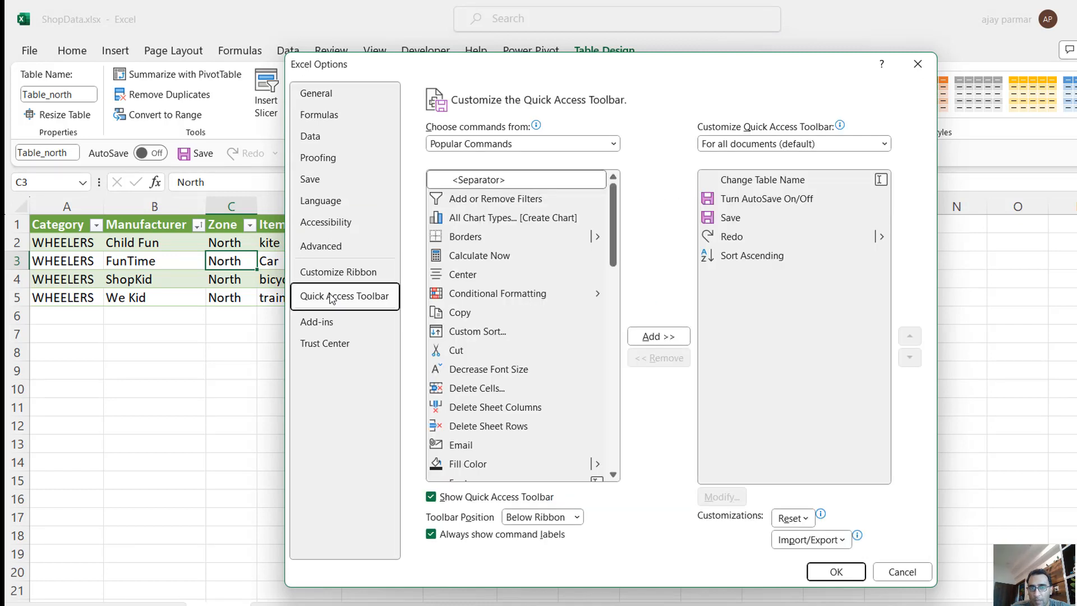
click(450, 183)
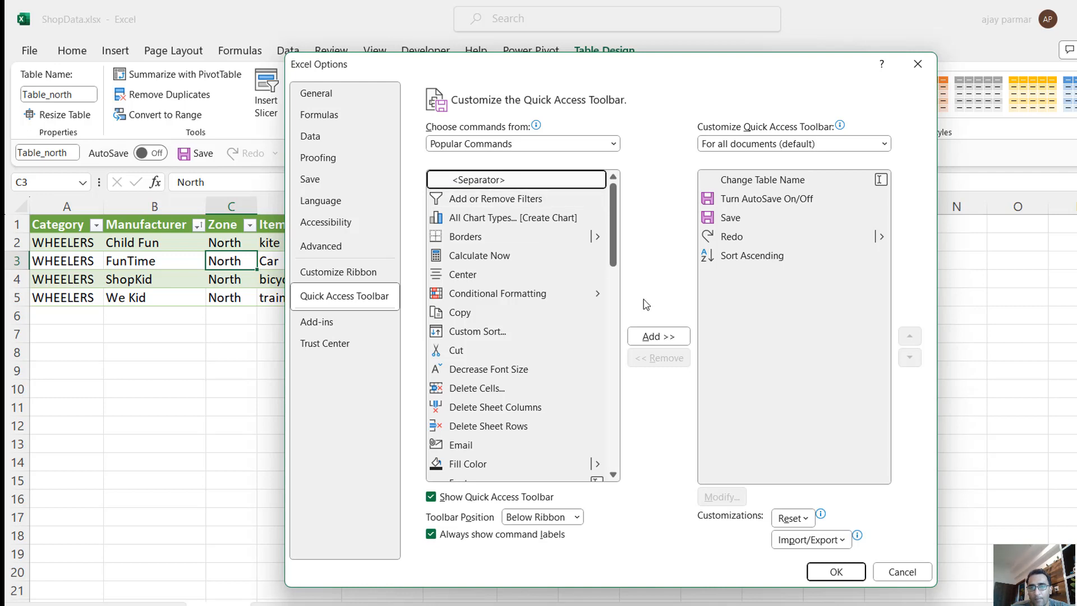
click(755, 203)
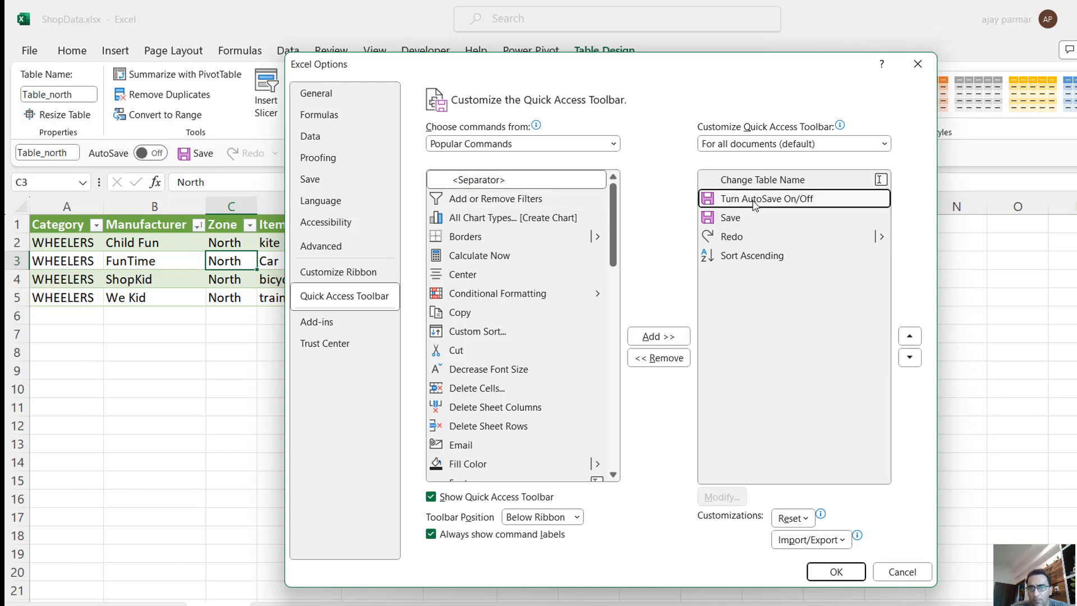
click(523, 182)
click(658, 337)
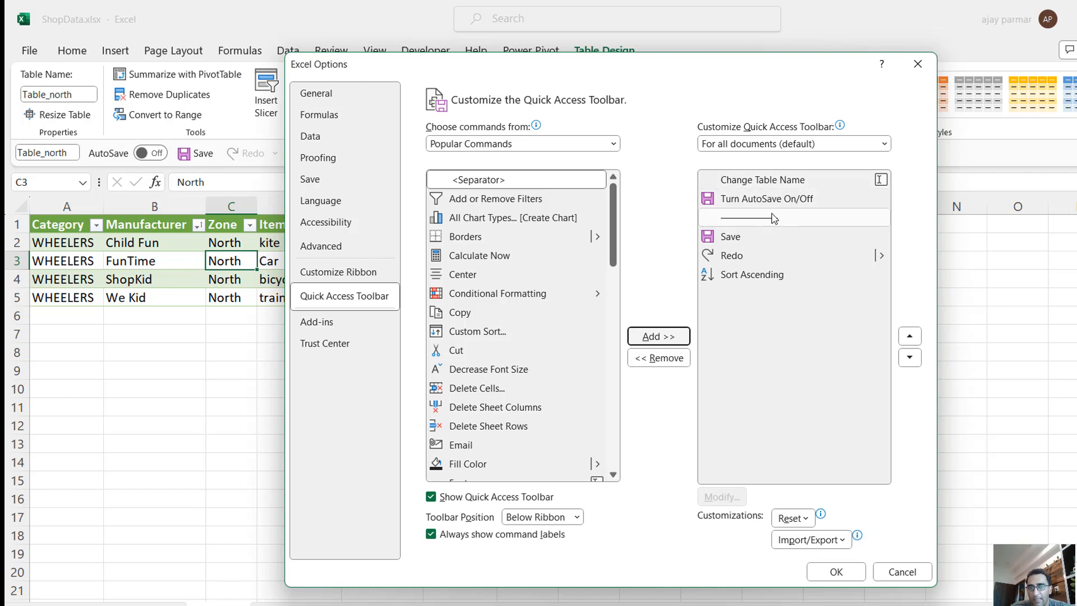
click(909, 336)
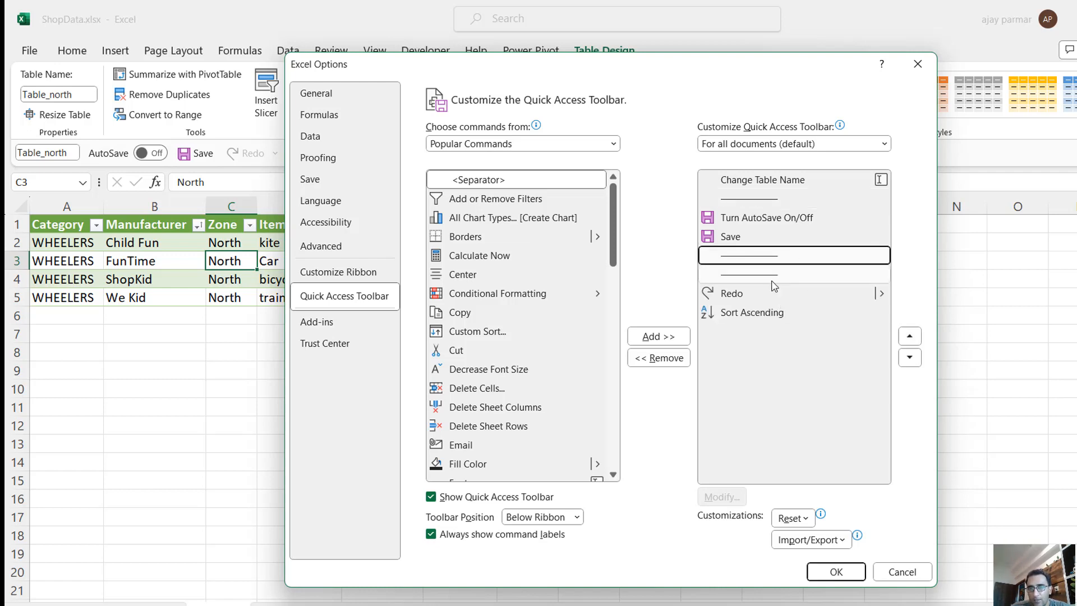
click(910, 336)
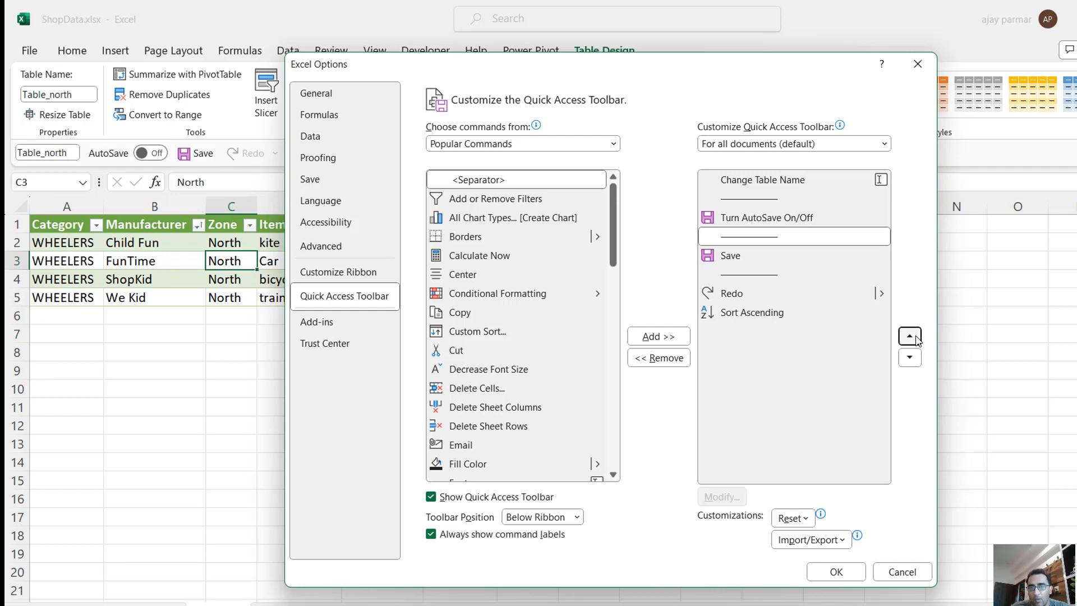
click(766, 276)
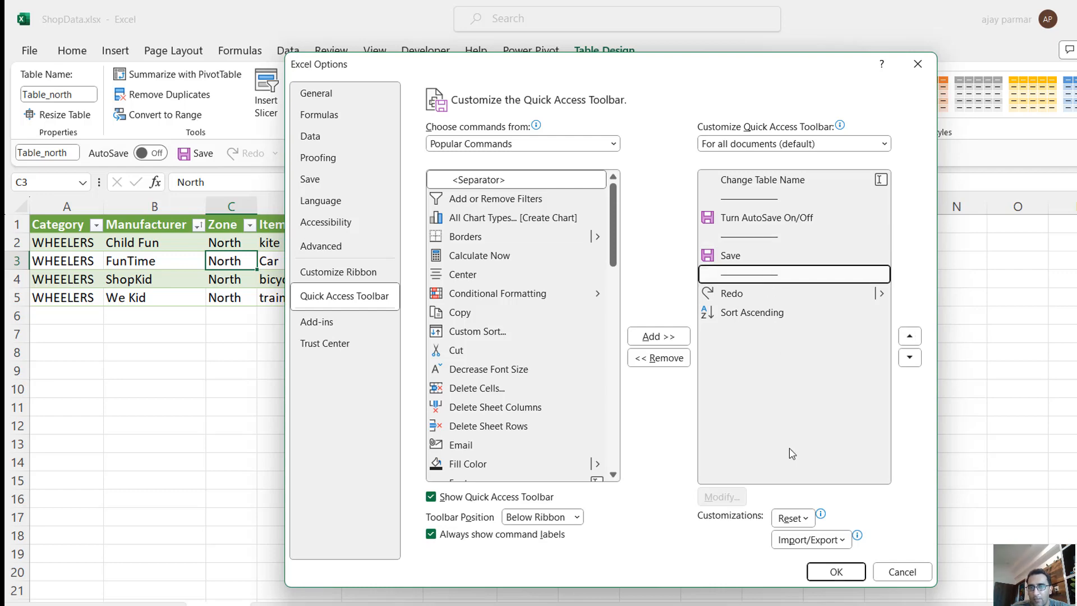
click(835, 572)
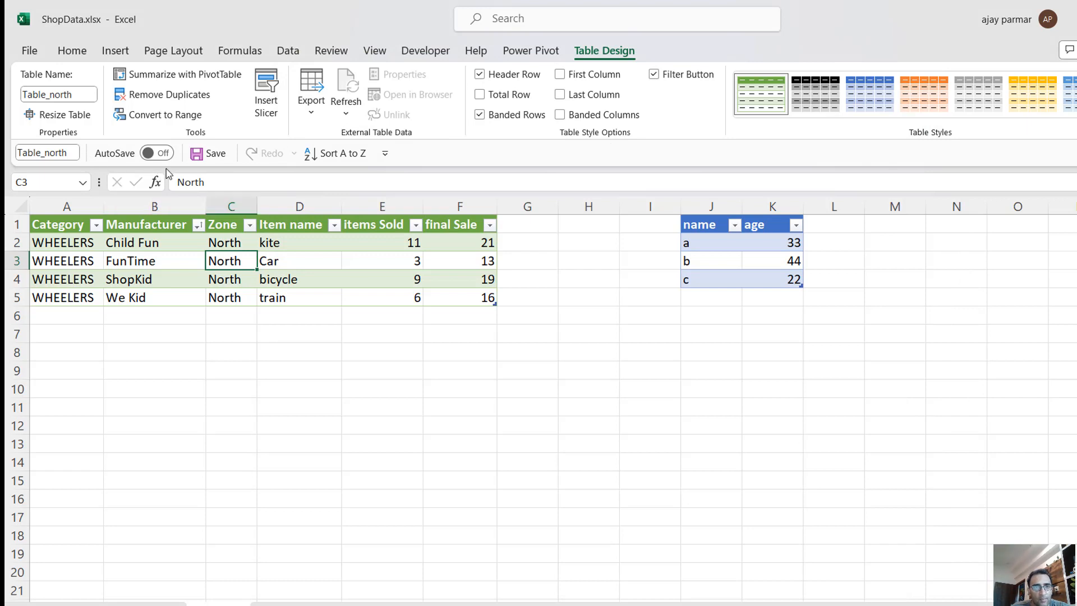
Step: Open the Power Query Editor, add Split Column to its Quick Access Toolbar and view its split options there
click(189, 247)
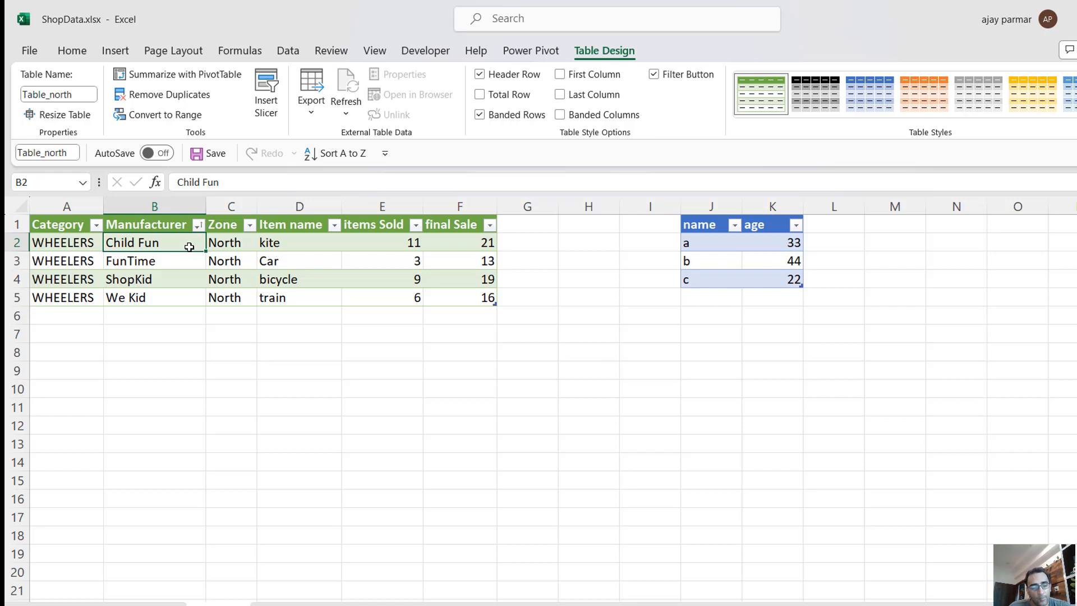
key(alt+F12)
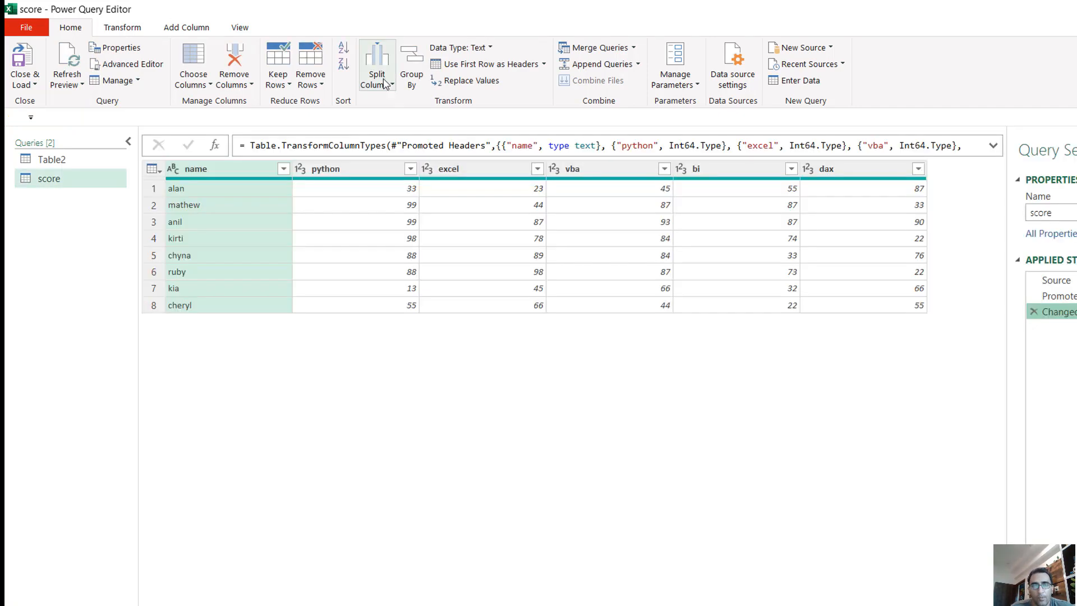
right_click(382, 66)
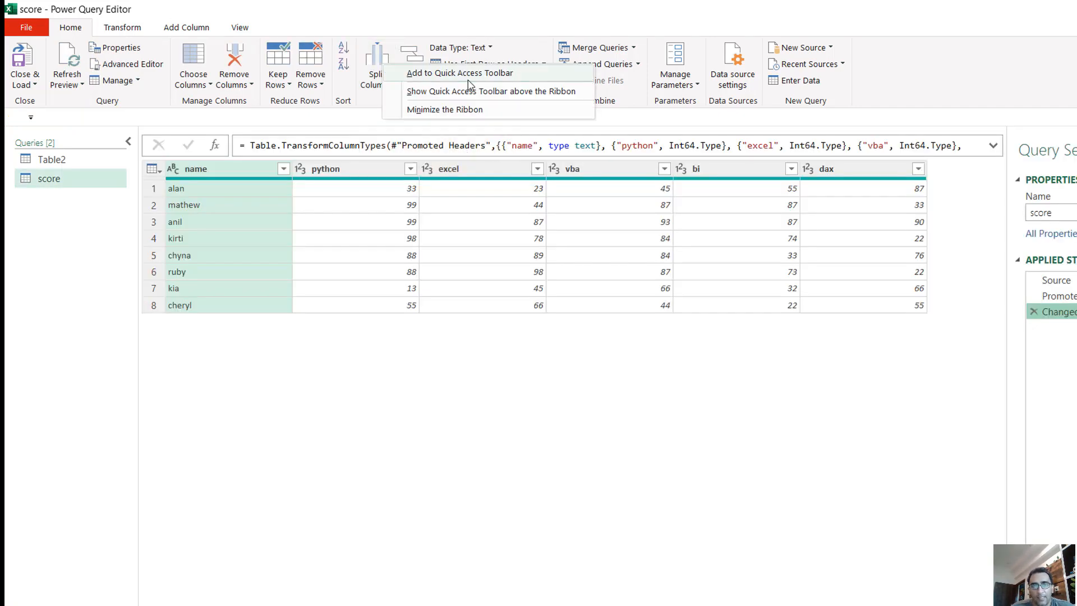
click(446, 74)
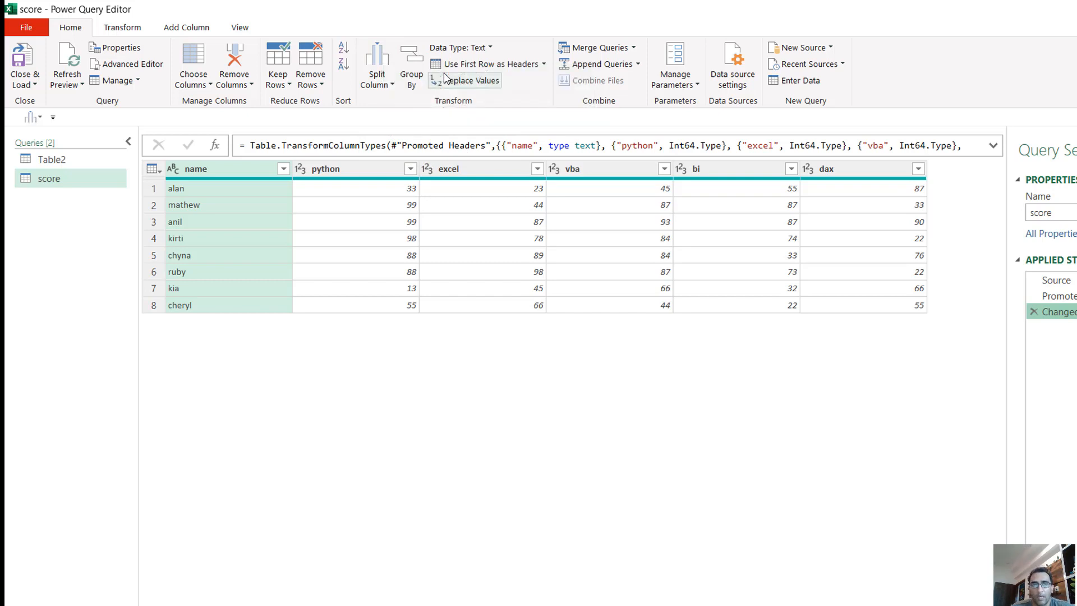
click(31, 118)
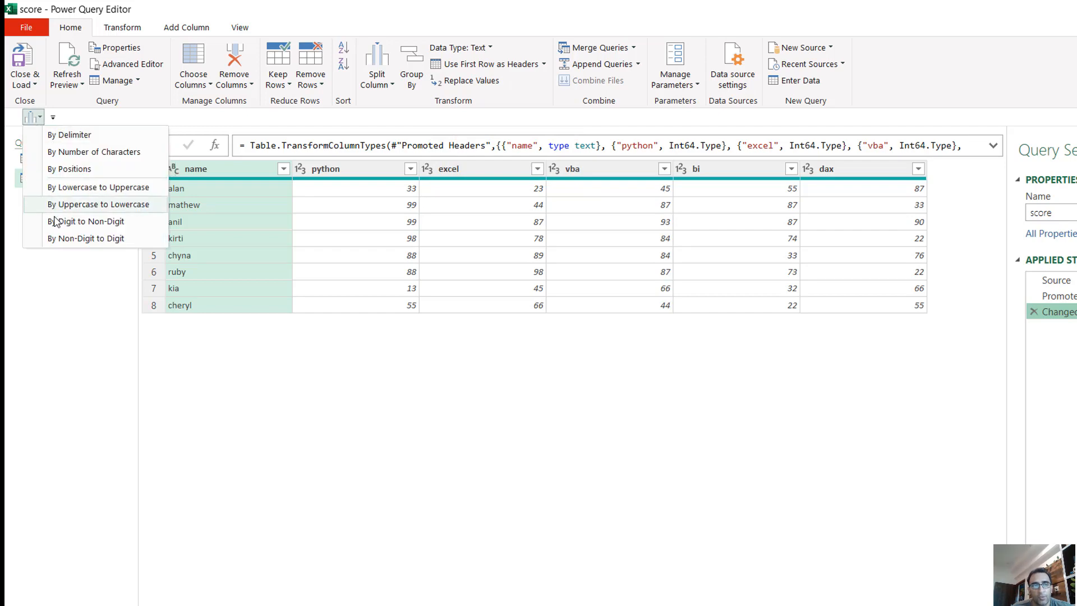
Step: Show the Power Query Editor's Quick Access Toolbar above the ribbon and move it back below
click(53, 117)
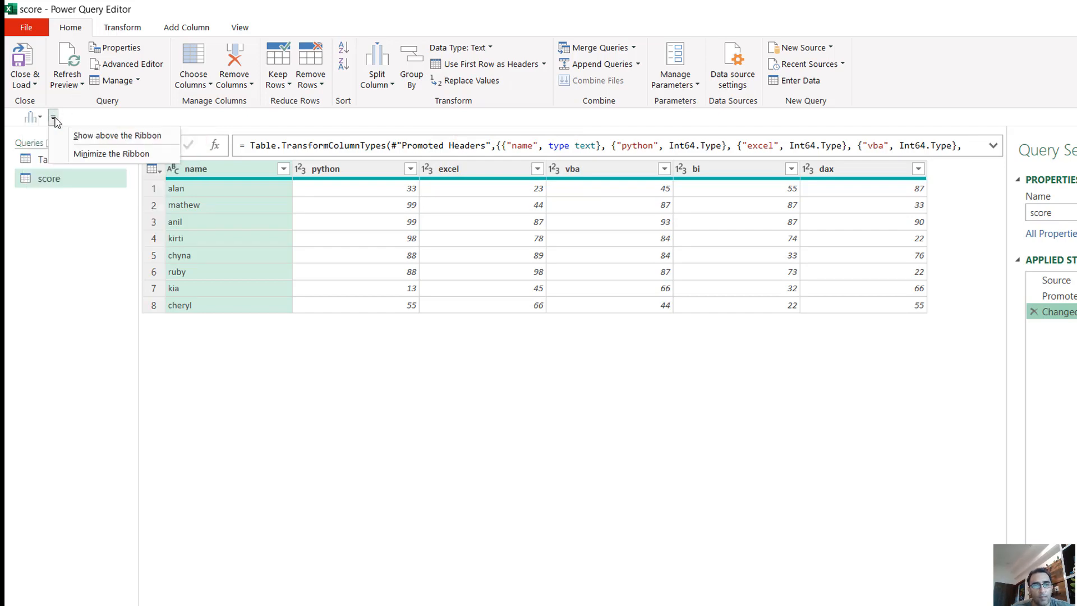
click(99, 135)
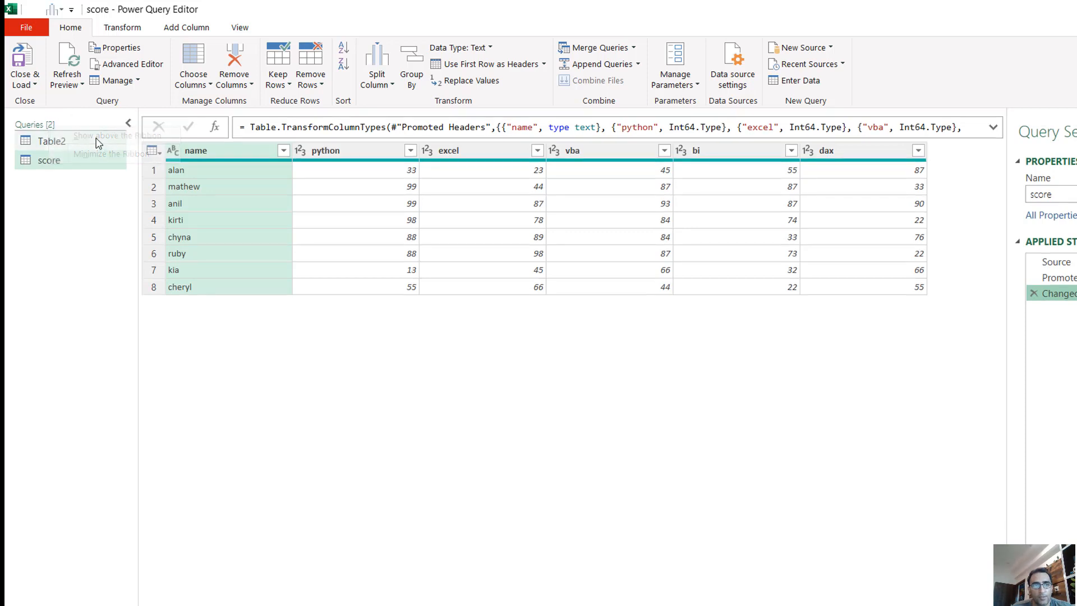
click(71, 11)
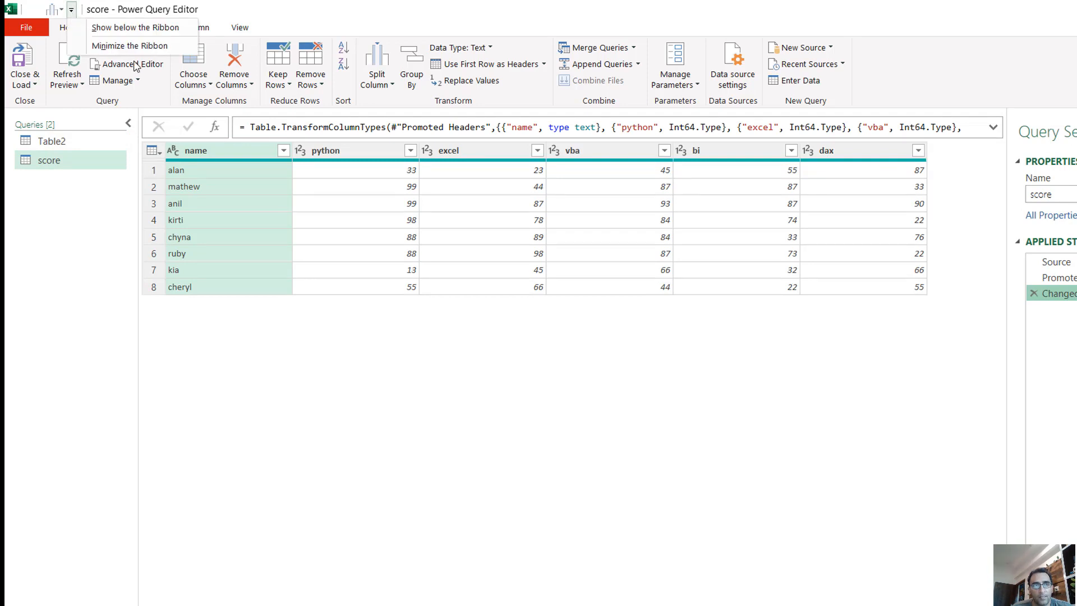
click(116, 29)
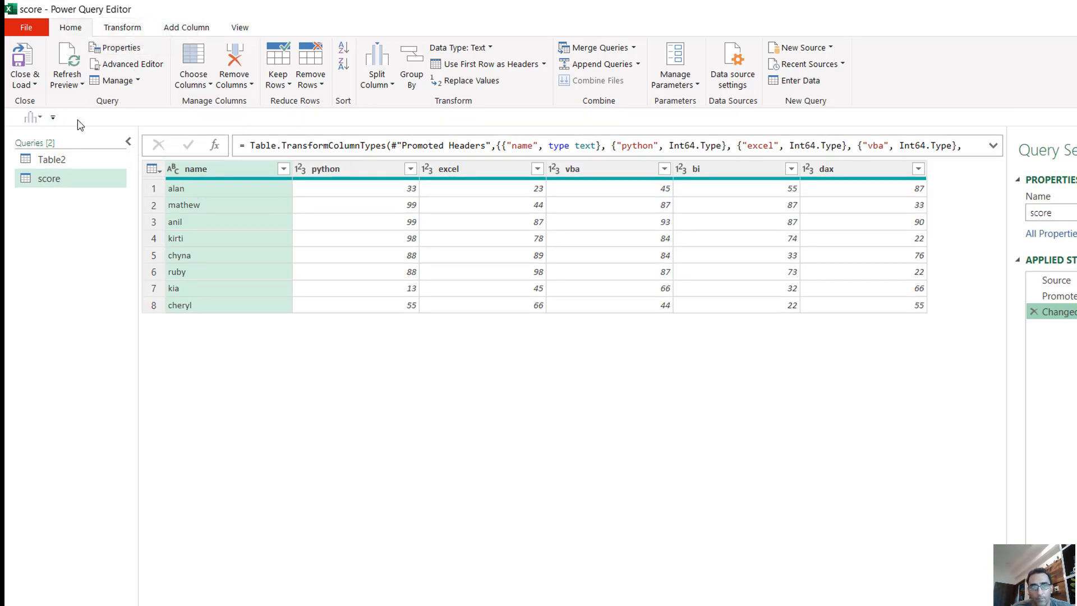
Step: Add Group By to the Power Query Editor's Quick Access Toolbar, open its dialog from there without grouping, and close the editor
click(208, 86)
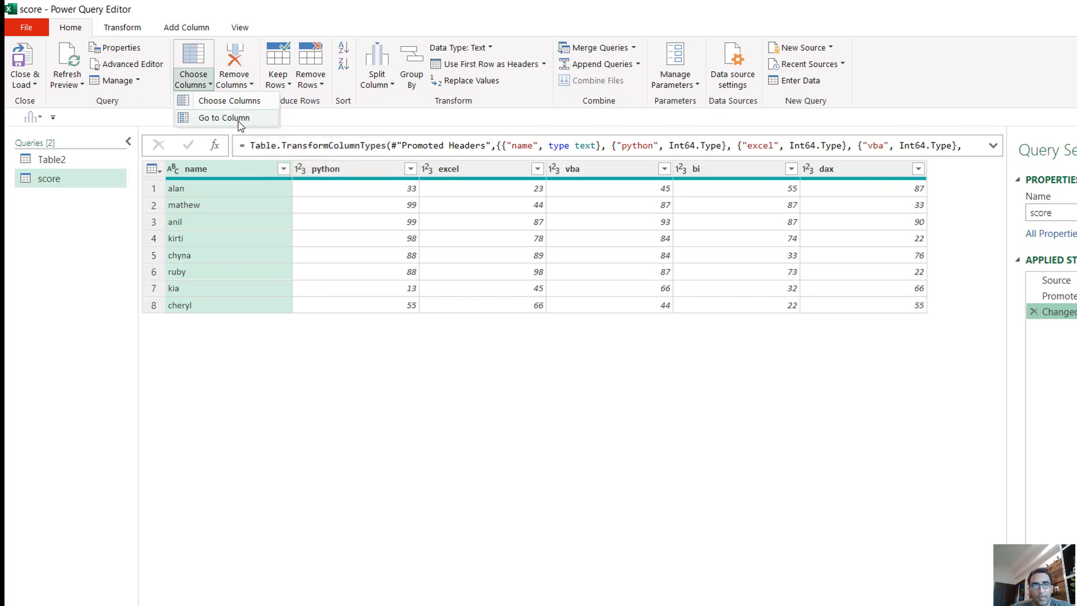
right_click(415, 71)
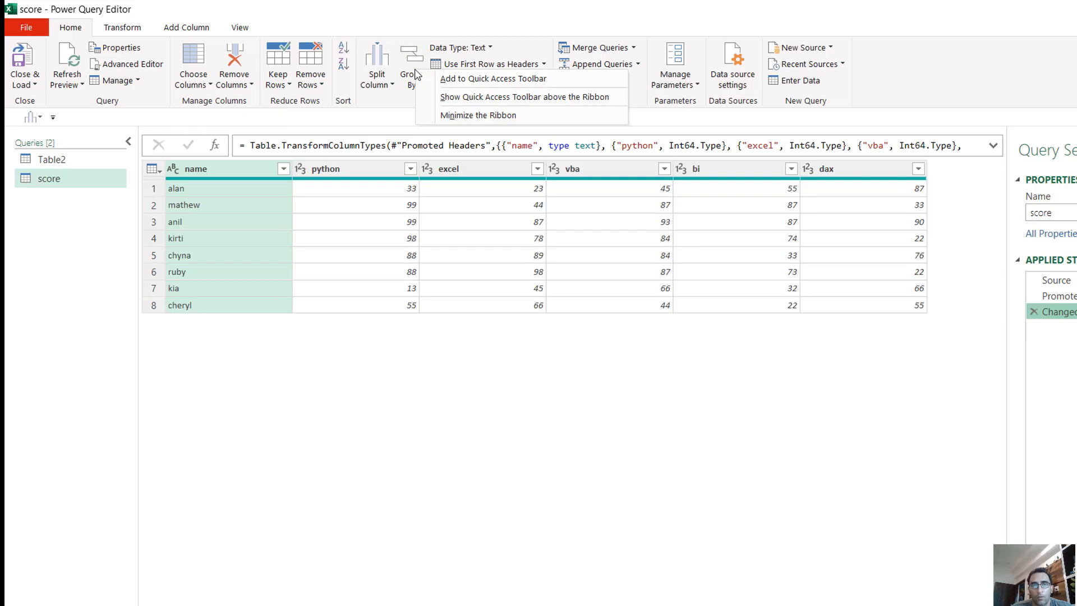
click(474, 80)
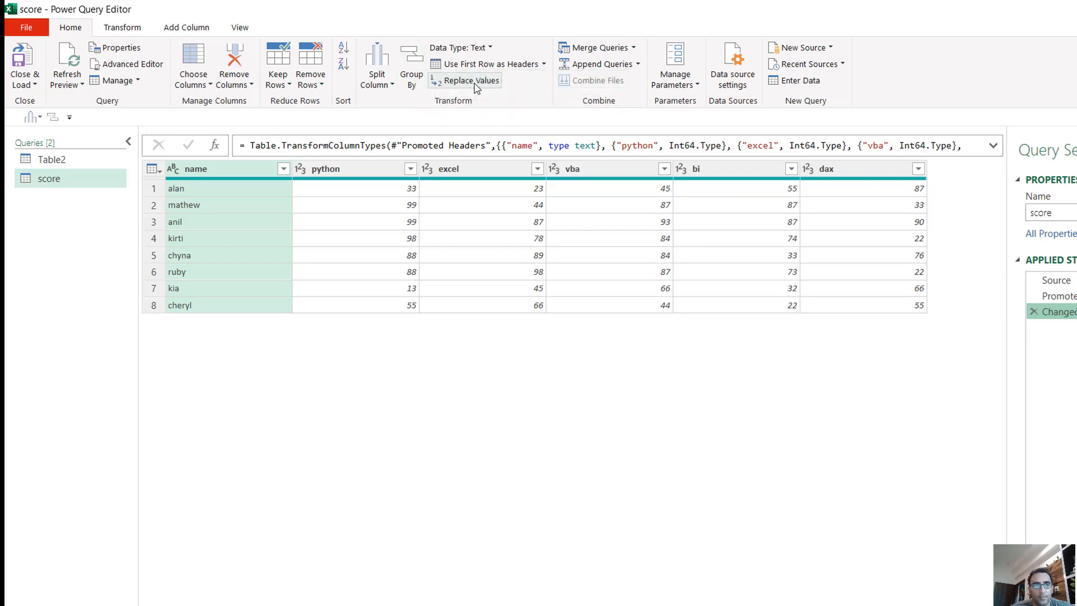
click(54, 118)
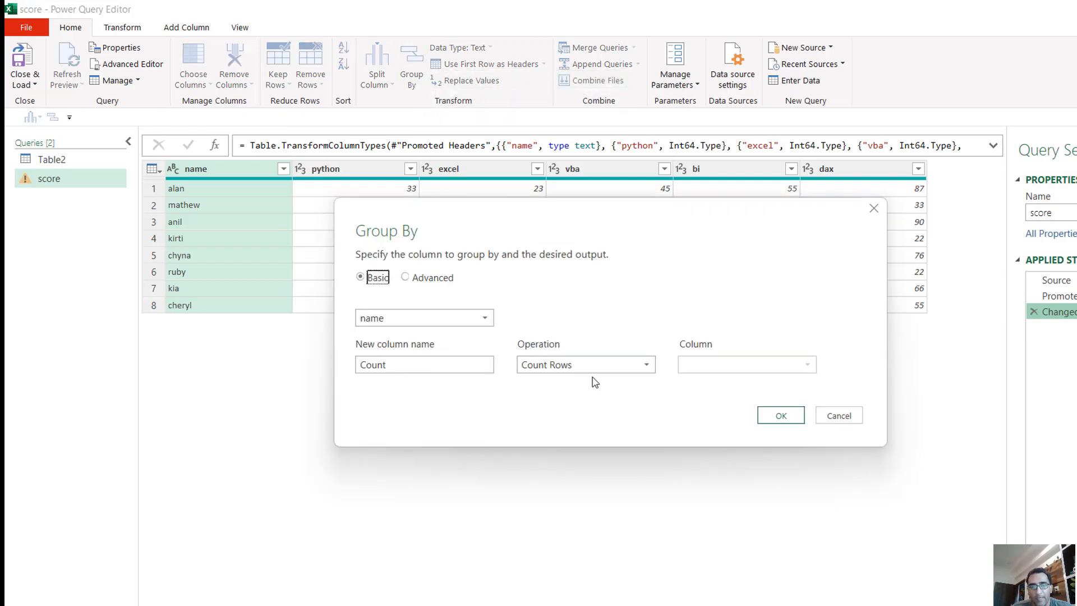
click(851, 418)
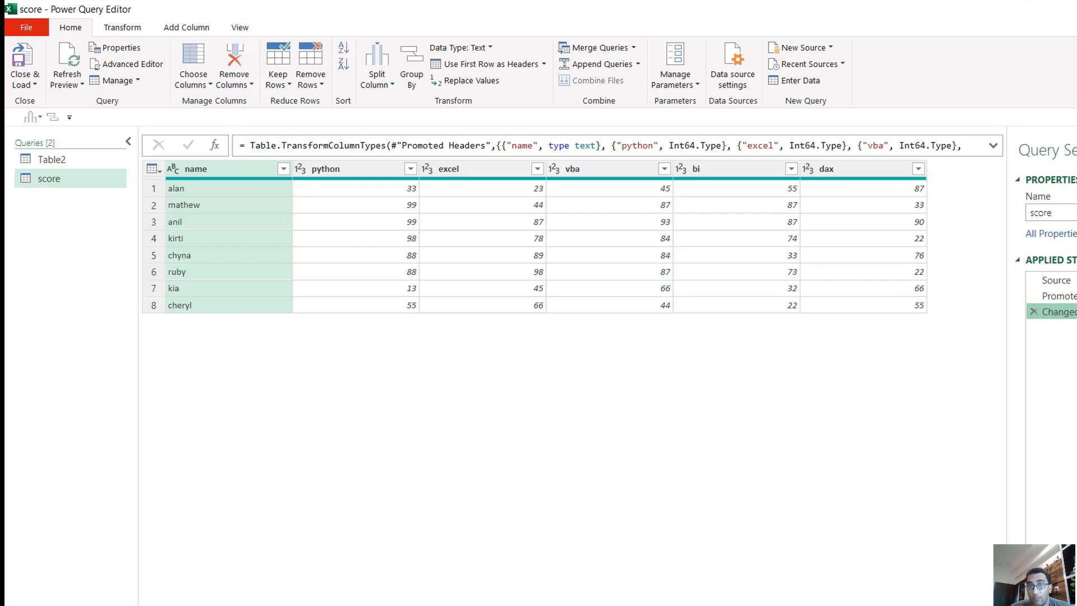
click(1072, 9)
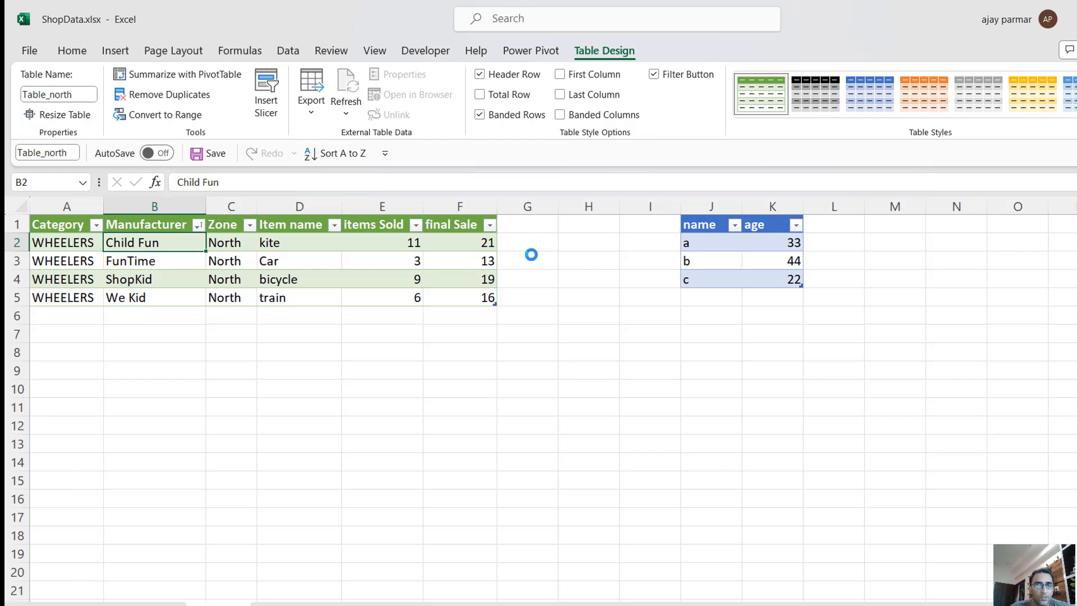
click(531, 254)
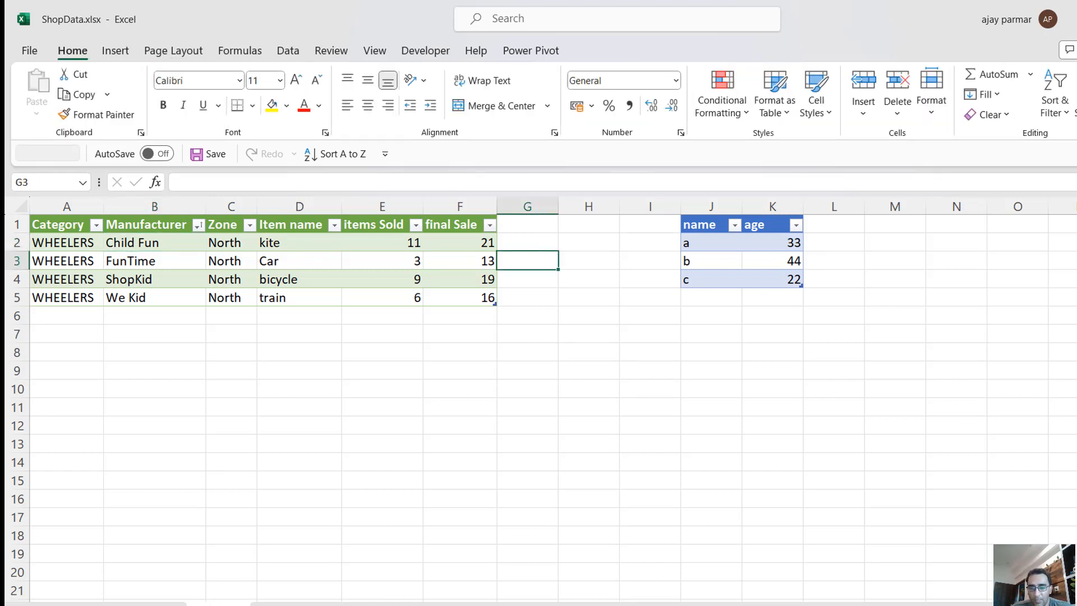
Step: Switch to the Notepad tips list and review the entry on slicers for tables
mouse_move(786, 605)
click(787, 578)
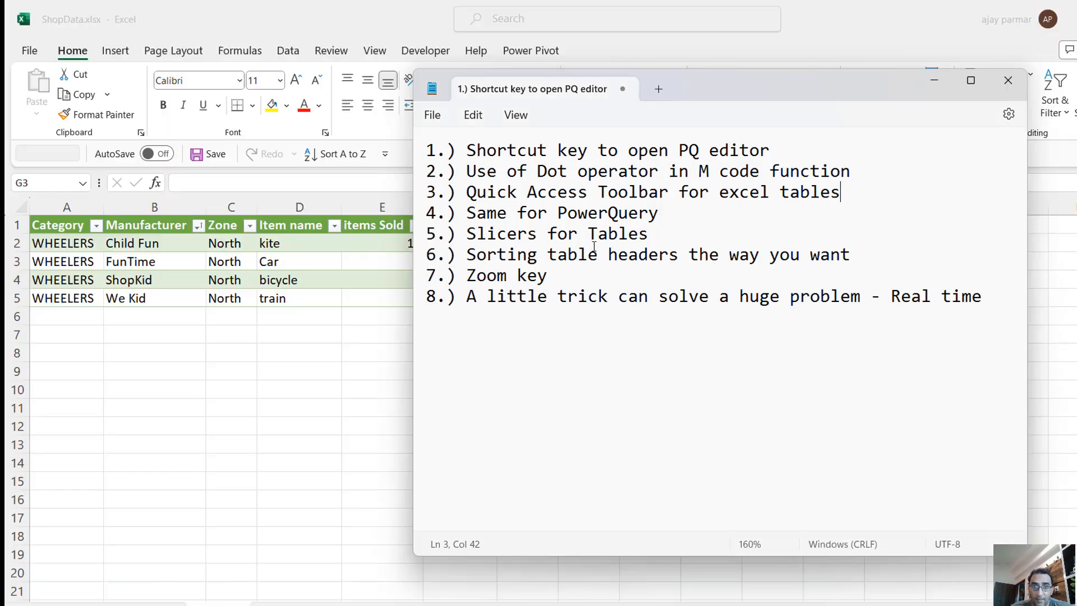
click(592, 247)
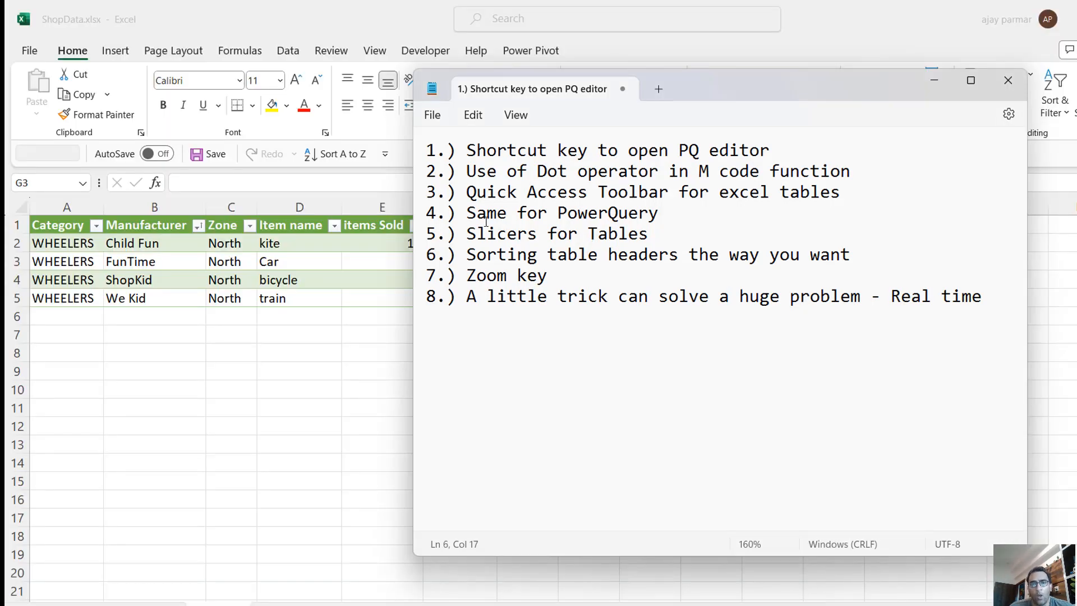
drag(476, 214, 454, 234)
click(474, 234)
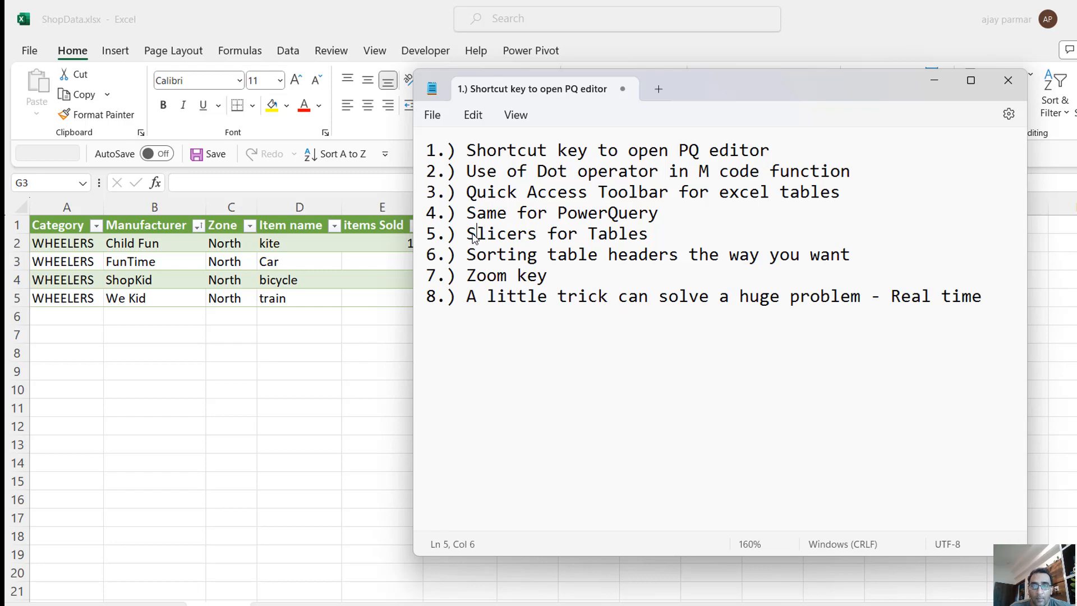
click(693, 227)
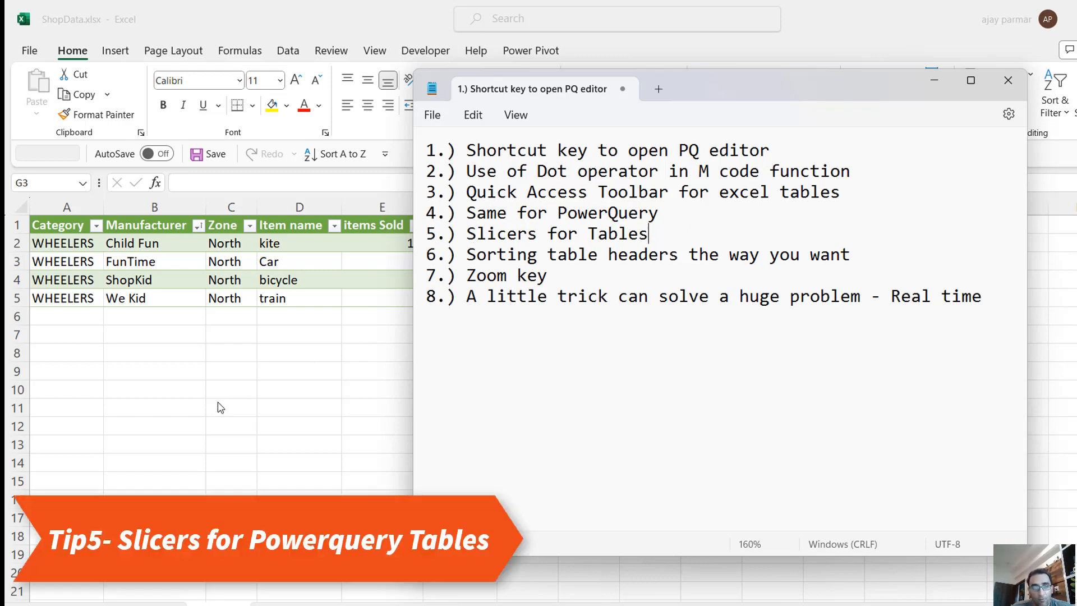
Step: Return to Excel, insert a Manufacturer slicer for Table_north and place it beside the name and age table
key(alt+Tab)
click(123, 264)
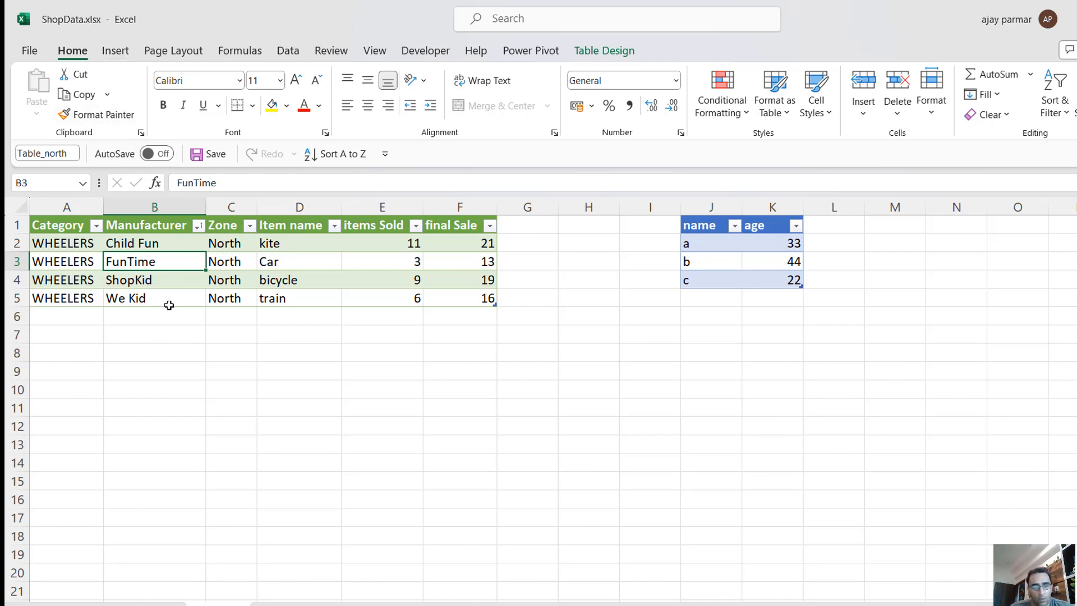
click(105, 50)
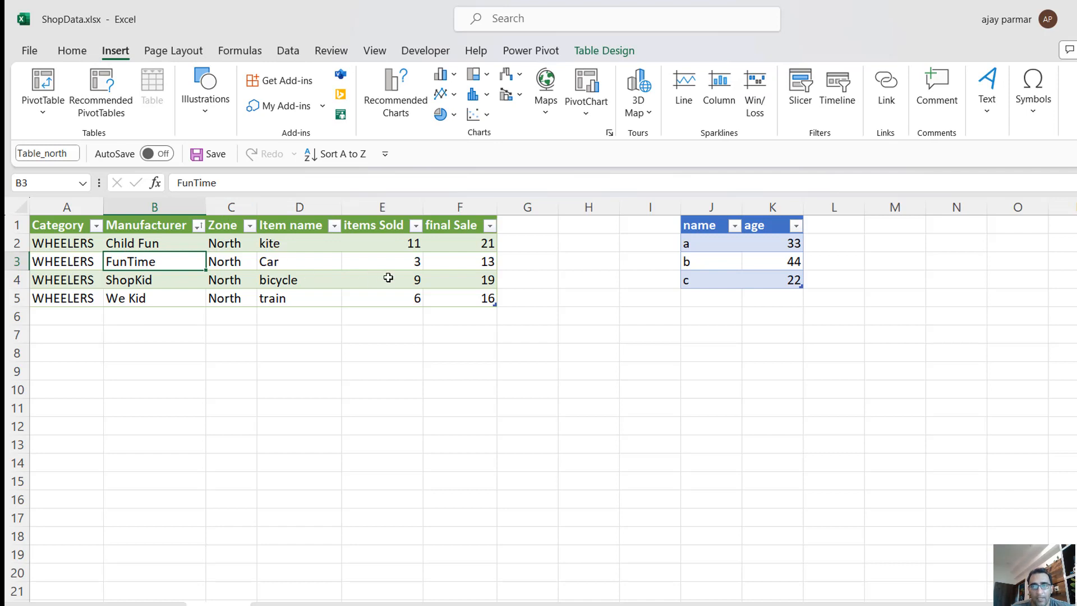
click(806, 100)
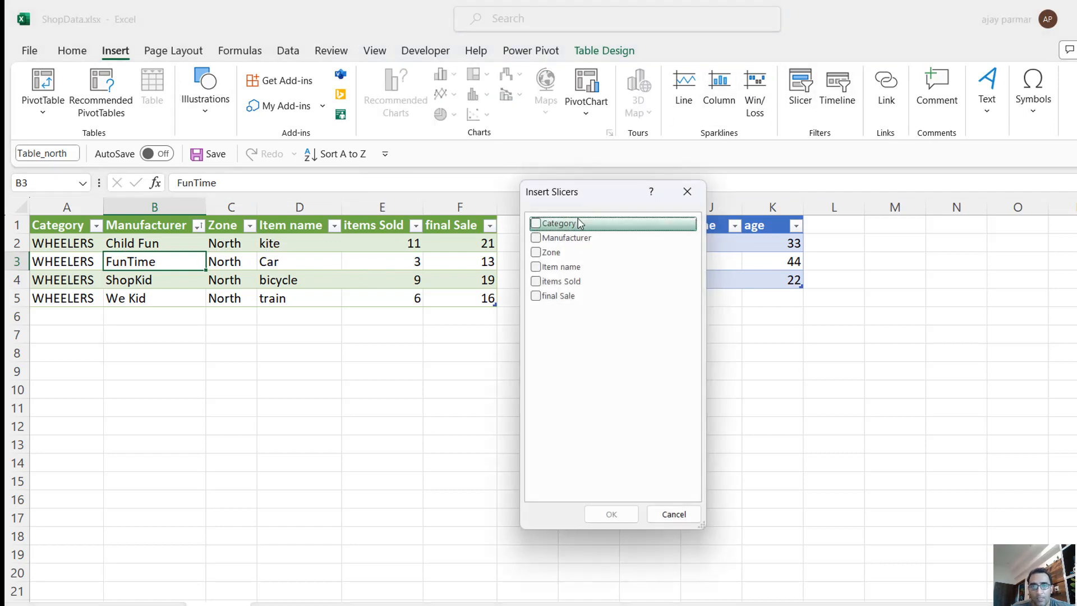
click(535, 238)
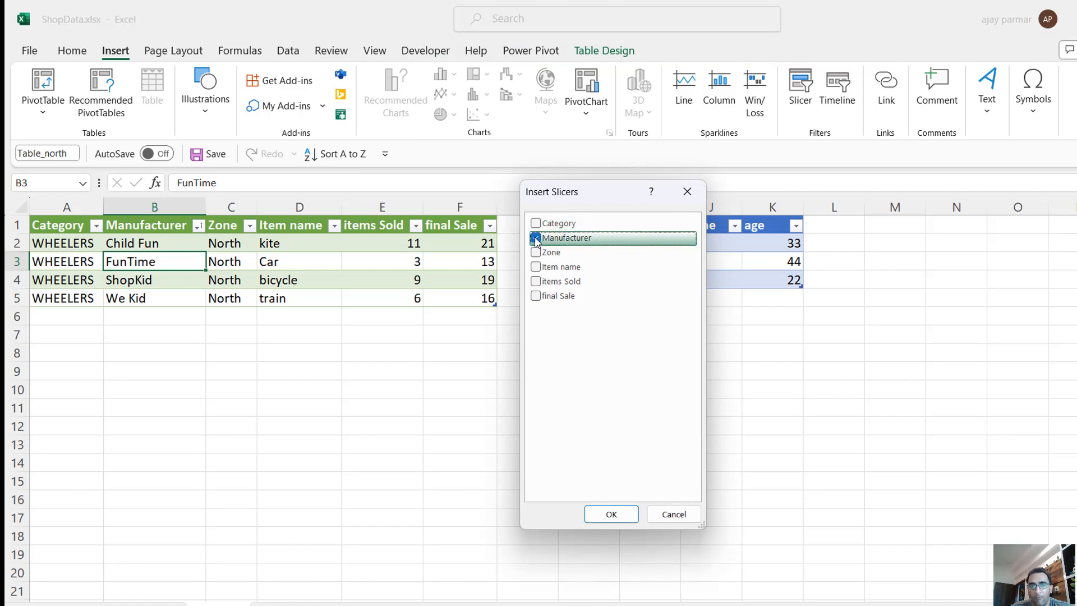
click(610, 514)
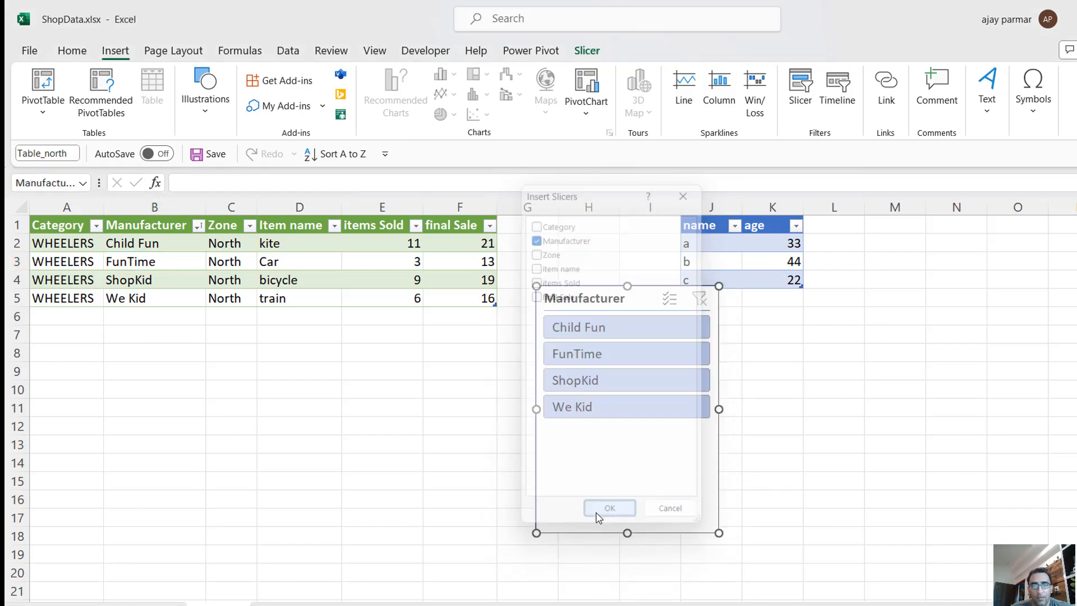
drag(596, 302, 928, 230)
Step: Filter the table by Child Fun, FunTime and ShopKid in turn through the slicer, and delete the slicer
click(943, 253)
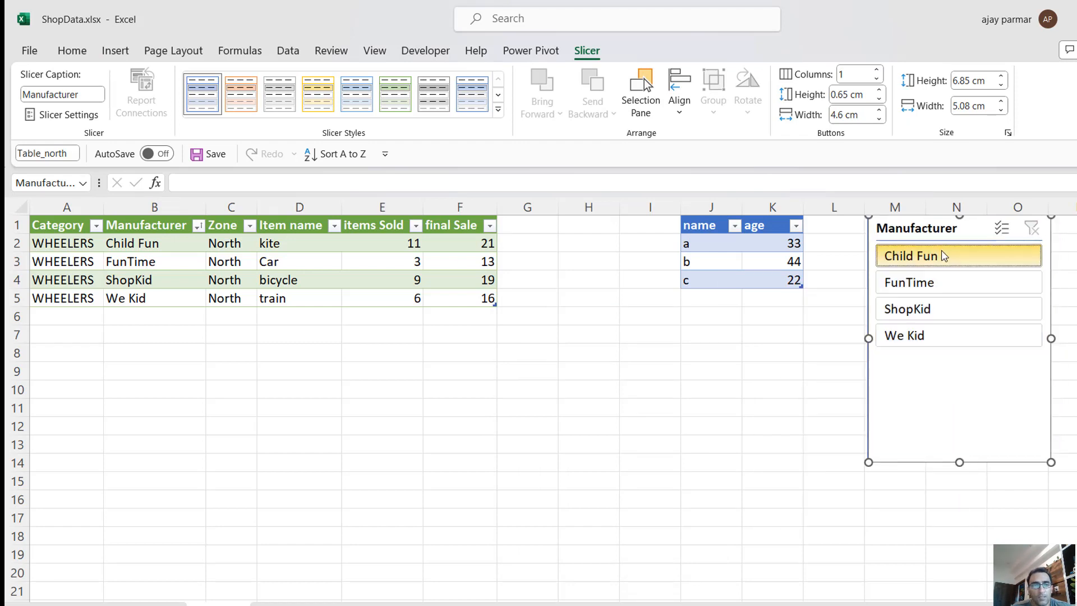
click(950, 284)
click(937, 314)
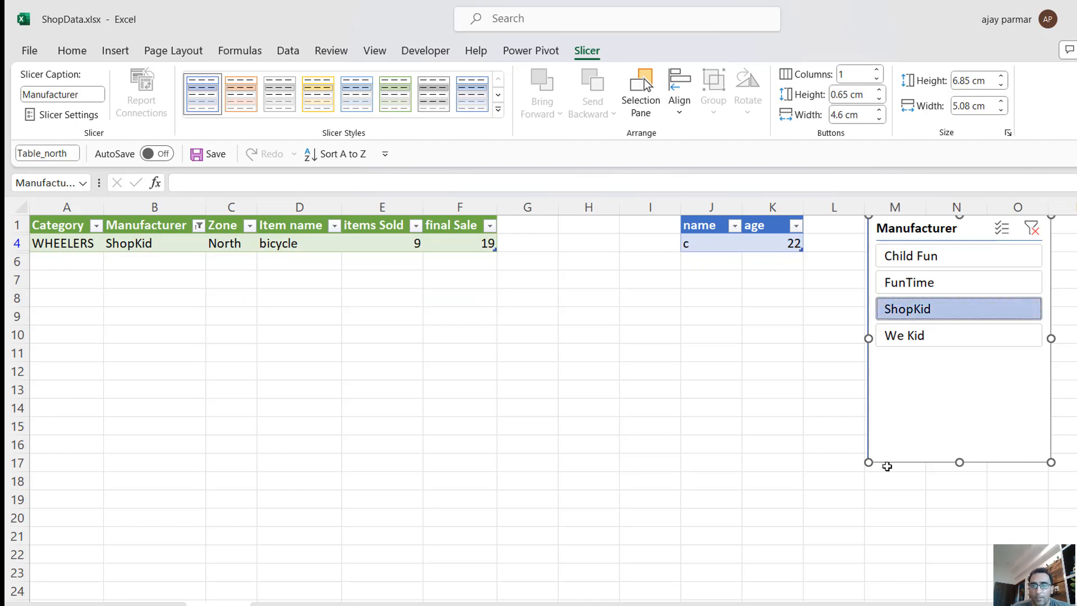
key(Delete)
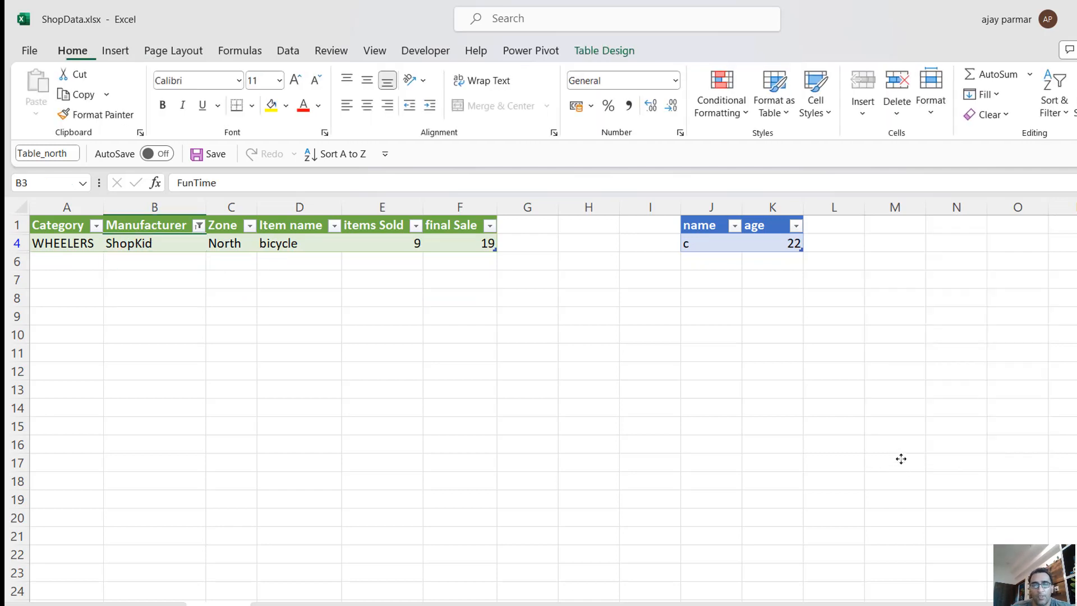
Step: Add a new blank worksheet after the existing sheets and enlarge its view
click(646, 385)
click(673, 339)
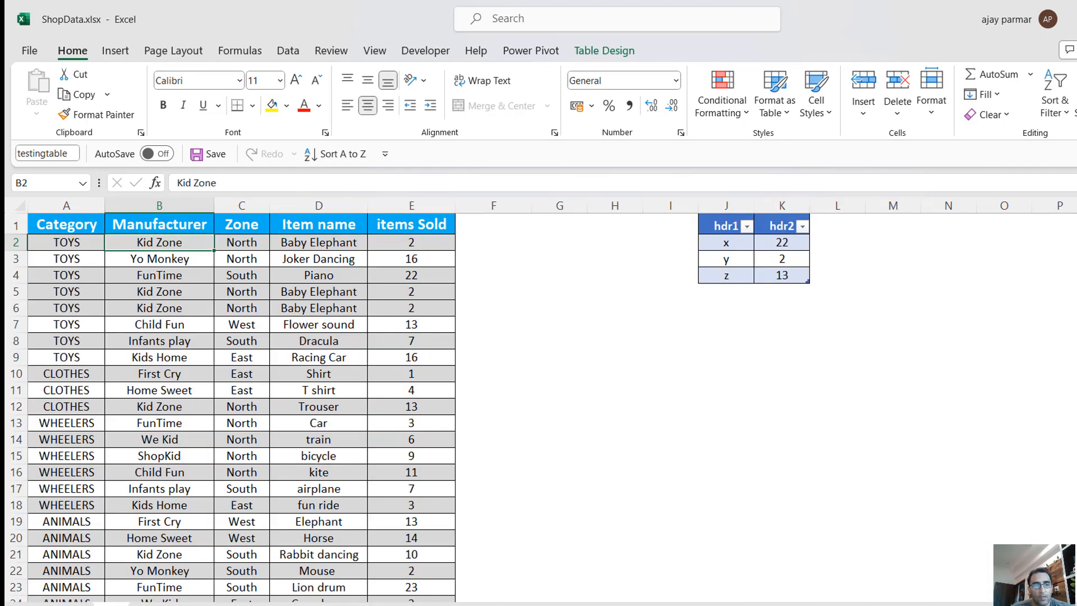
click(242, 320)
click(709, 339)
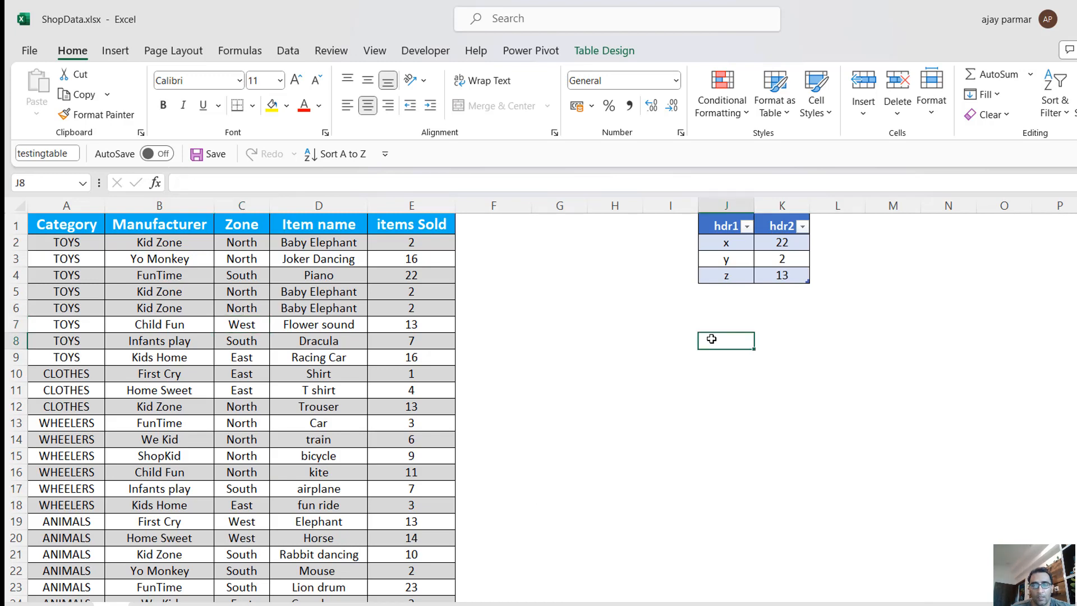
text(h)
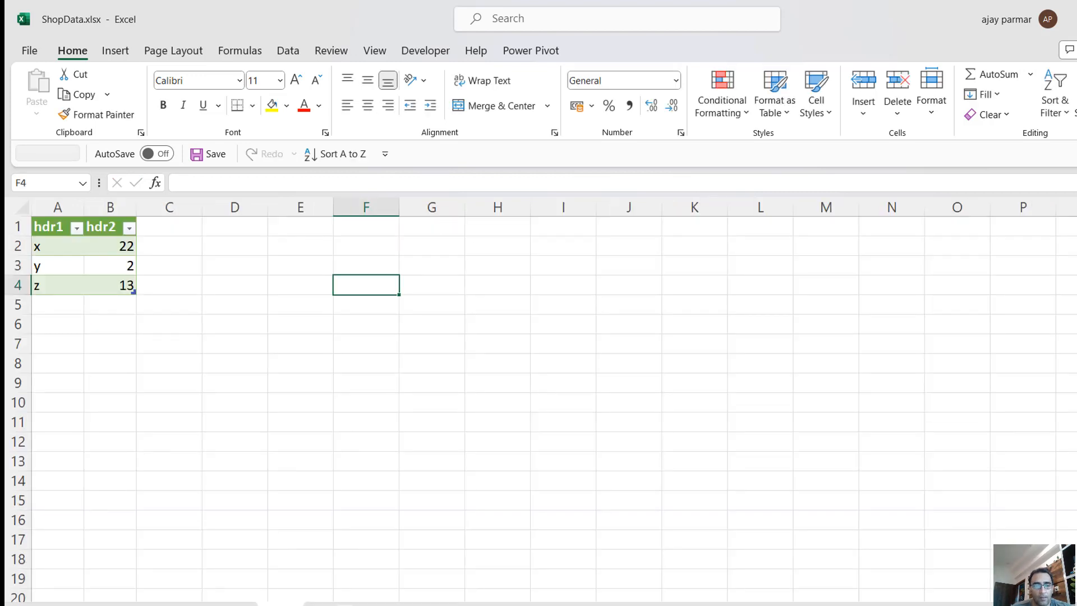
click(325, 605)
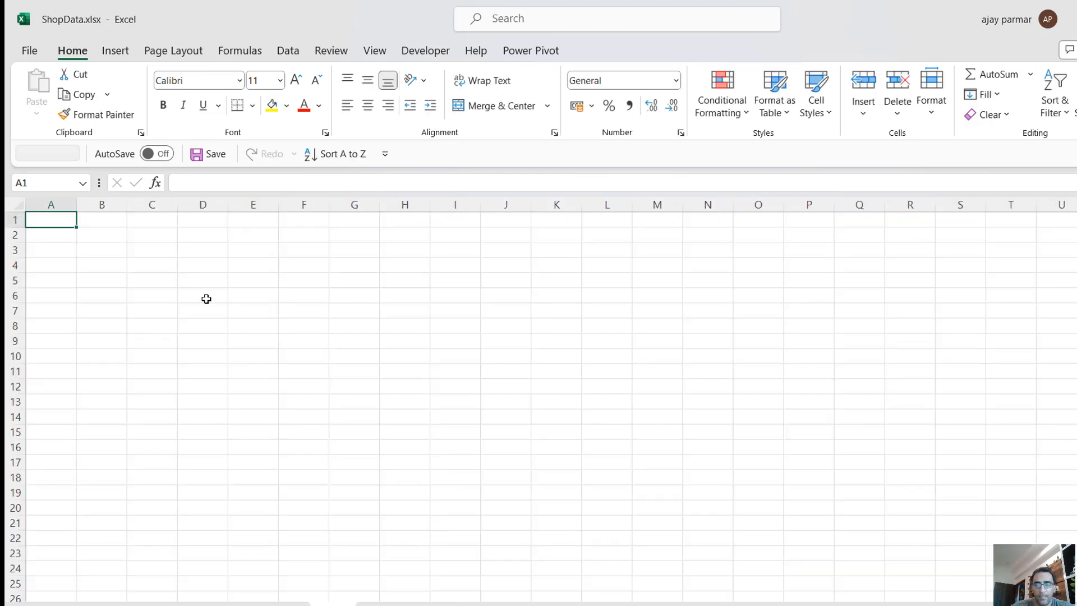
scroll(541, 399, up, 2)
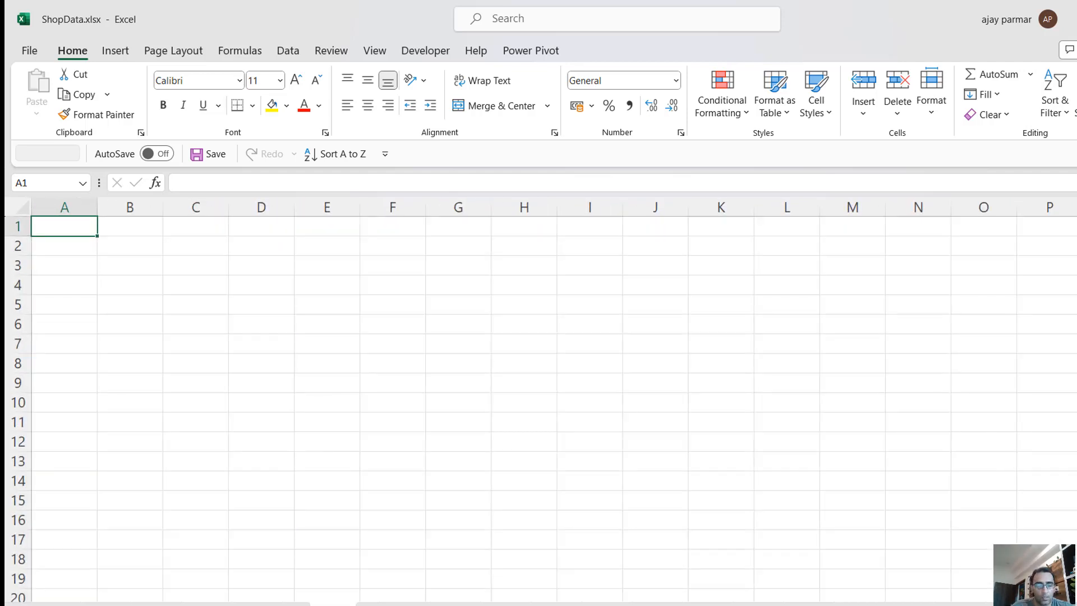
Step: Enter the column headers fname in A1 and subject in B1
text(fname)
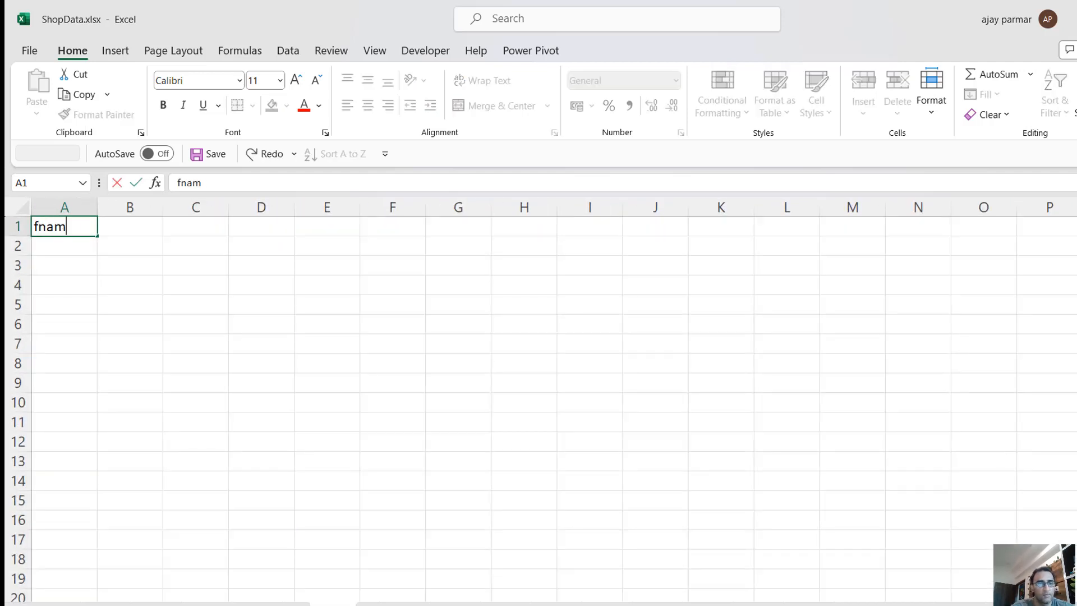
key(Tab)
text(subj)
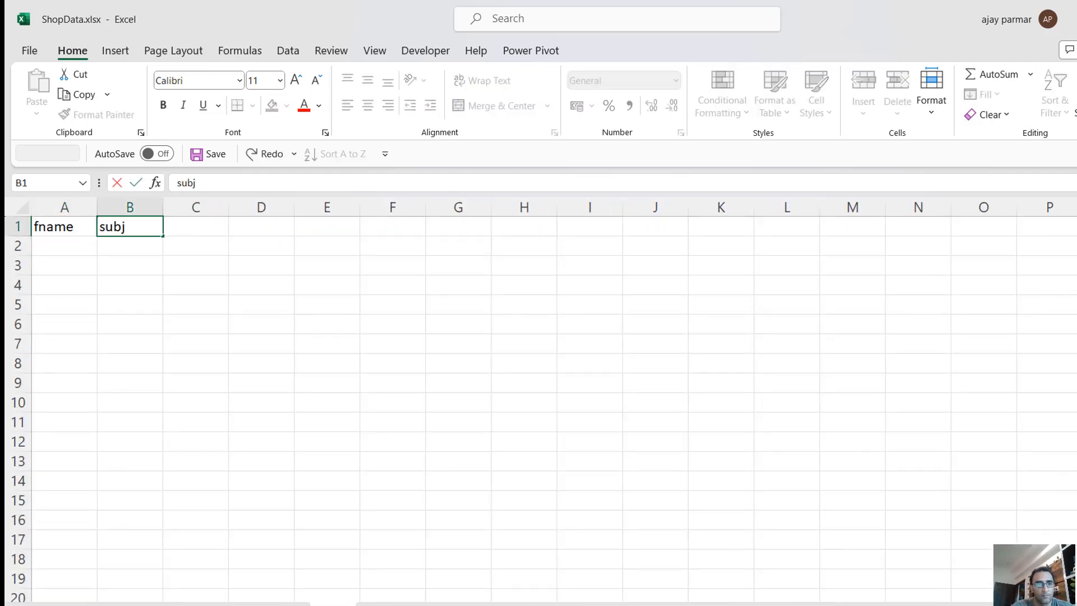
text(ect)
key(Return)
Step: Fill the fname column in A2:A5 with a, b, c and d
text(a)
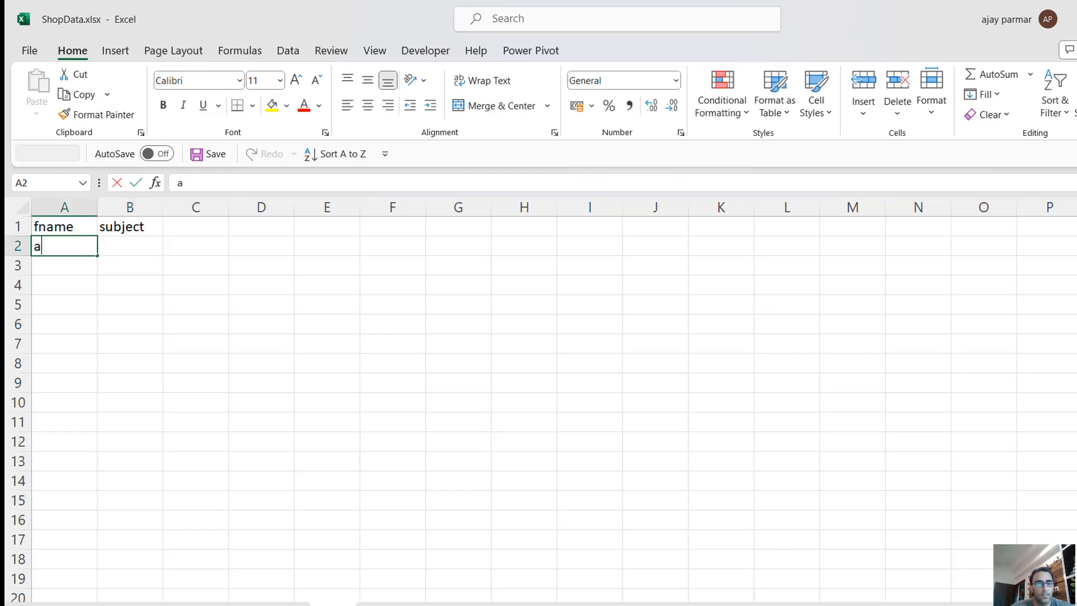
key(Return)
text(b)
key(Return)
text(c)
key(Return)
text(d)
key(Up)
Step: Fill the subject column in B2:B5 with maths, eng, hindi and local
key(Up)
key(Up)
key(Right)
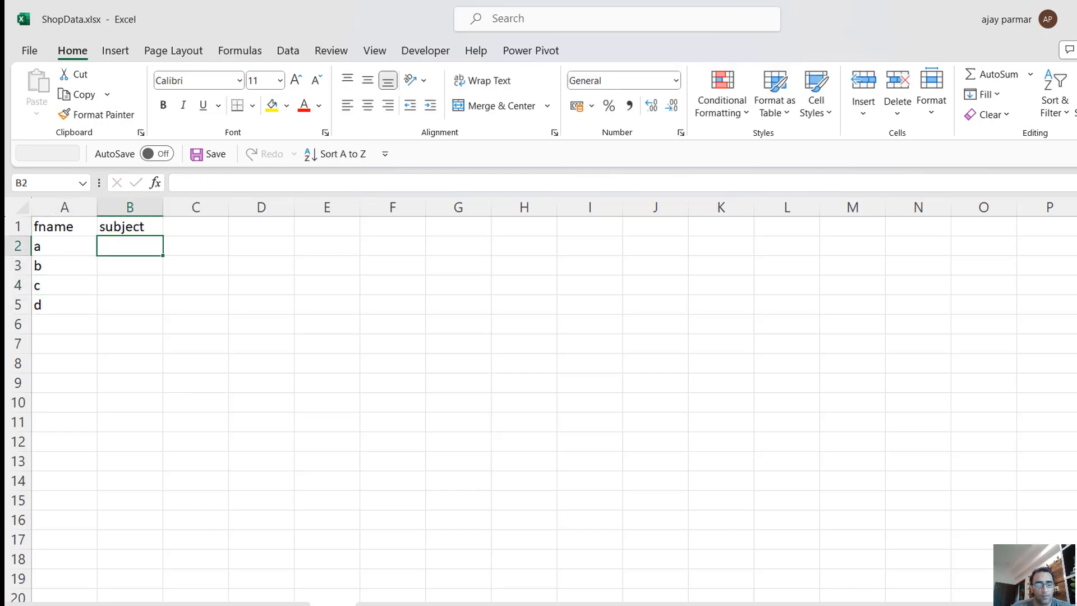
text(maths)
key(Return)
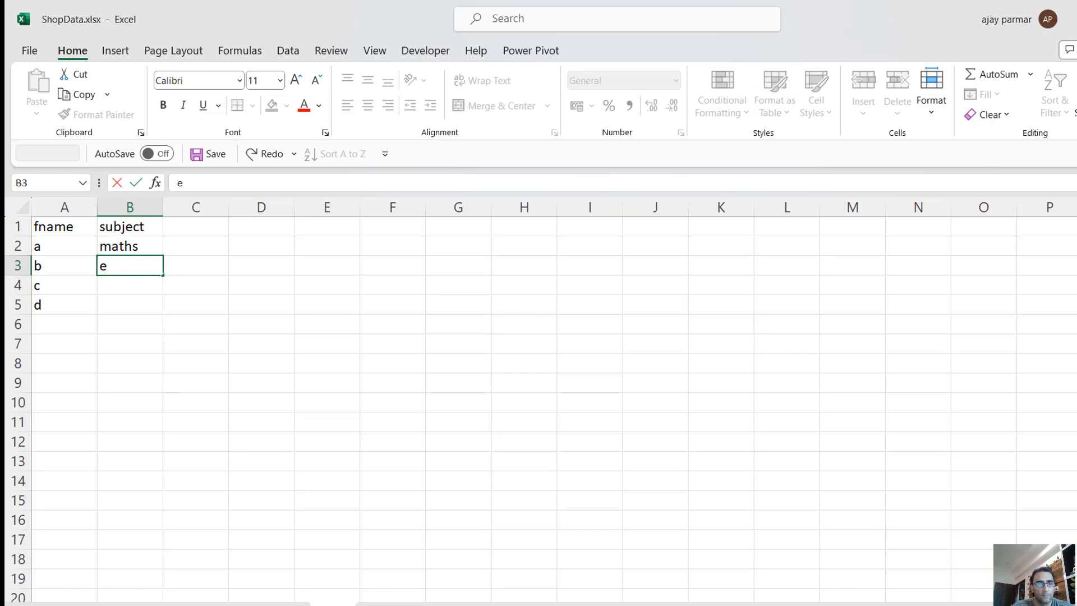
text(ng)
key(Return)
text(hindi)
key(Return)
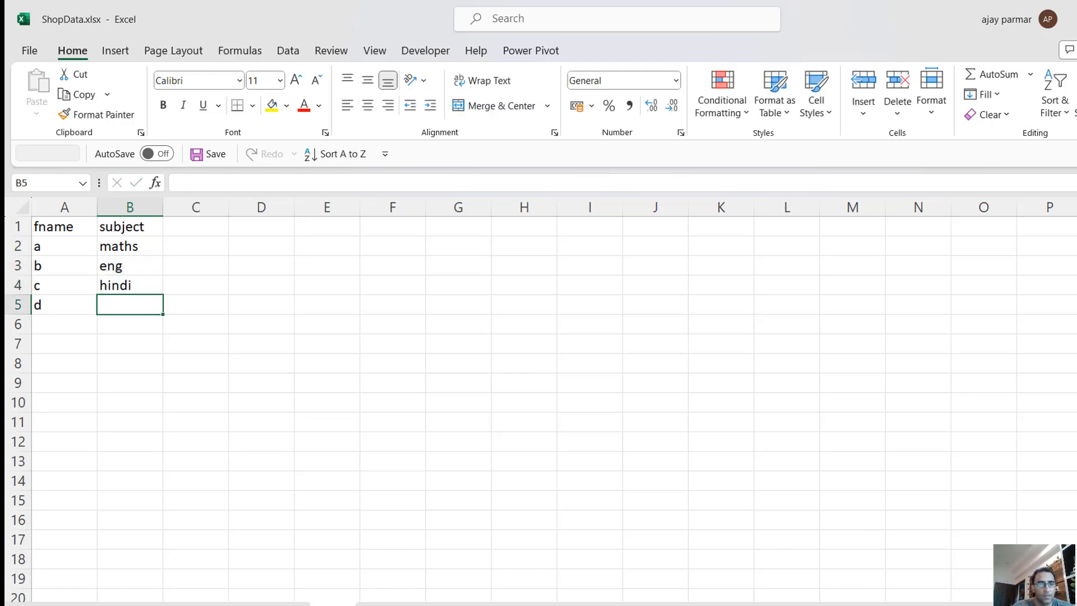
text(local)
key(Return)
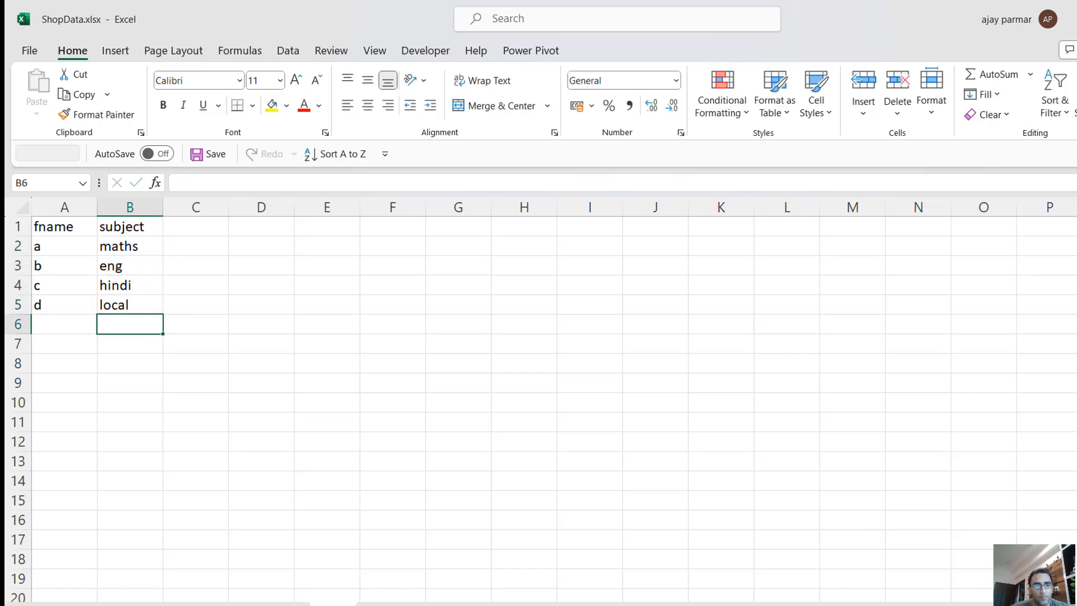
Step: Try to insert a slicer for the plain range A1:B5 and cancel the choice of an existing connection
click(66, 256)
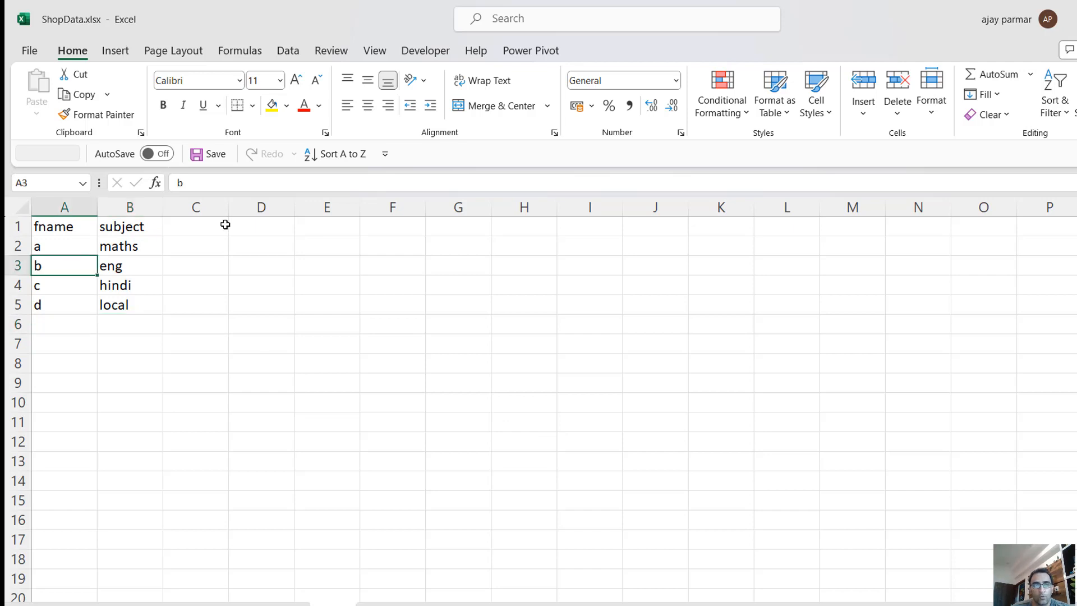
click(118, 57)
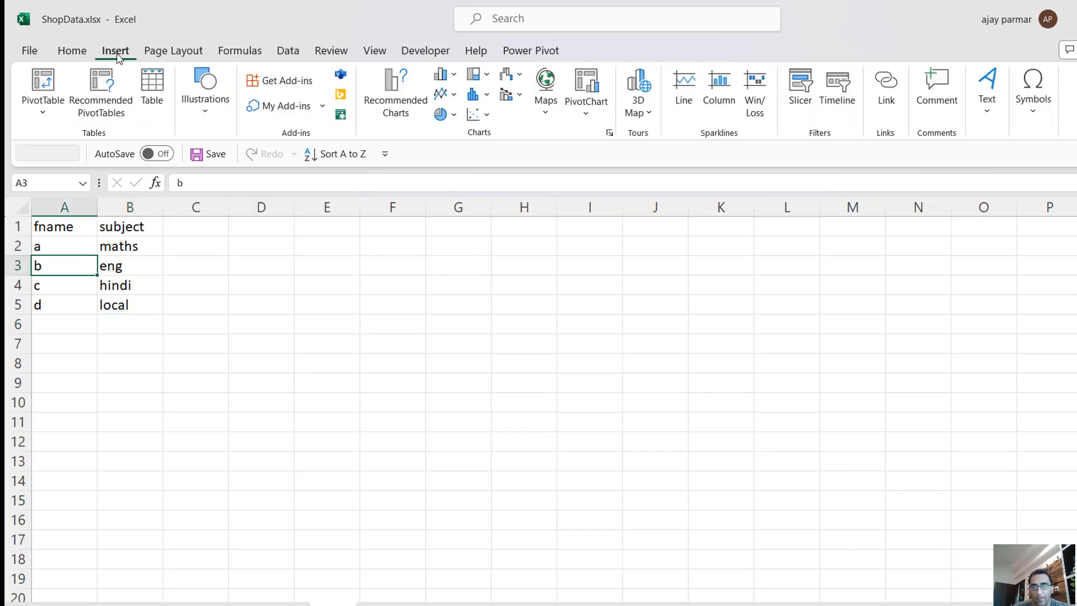
click(800, 107)
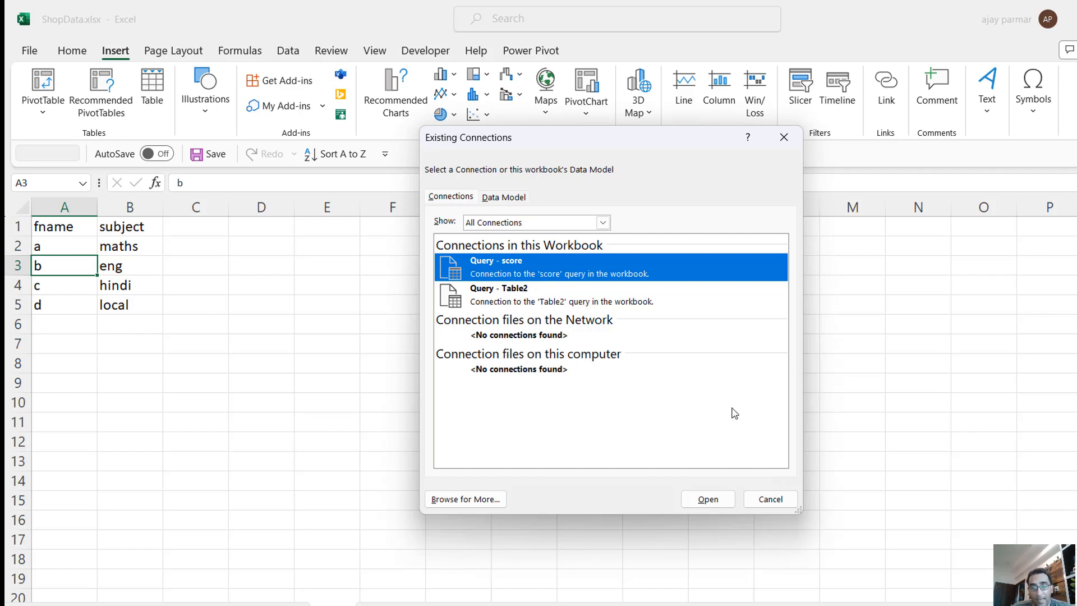
click(771, 498)
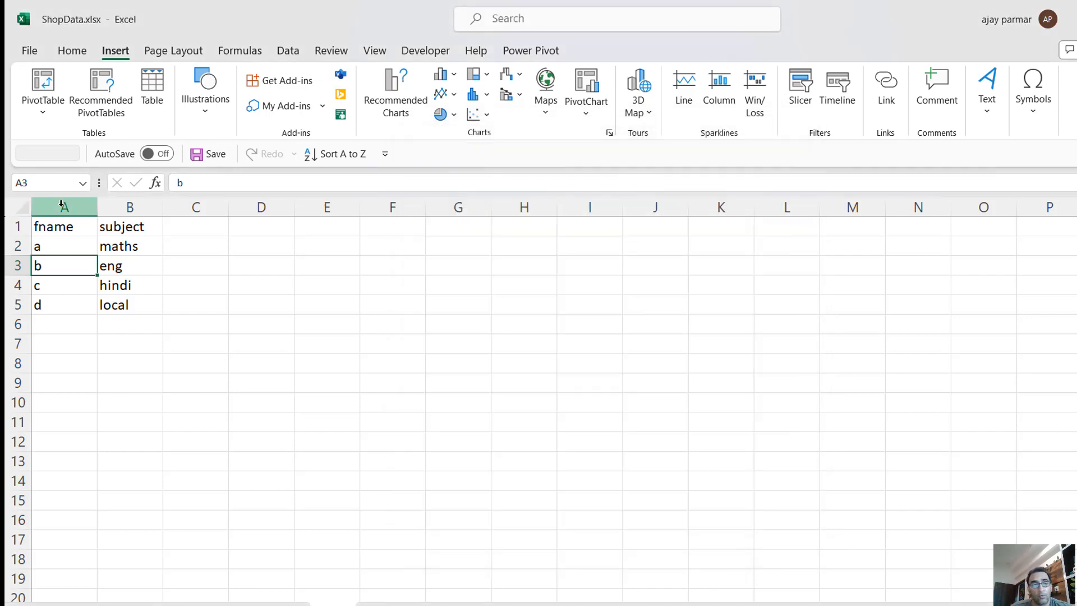
Step: Convert the range A1:B5 into a table that uses its first row as headers
click(62, 224)
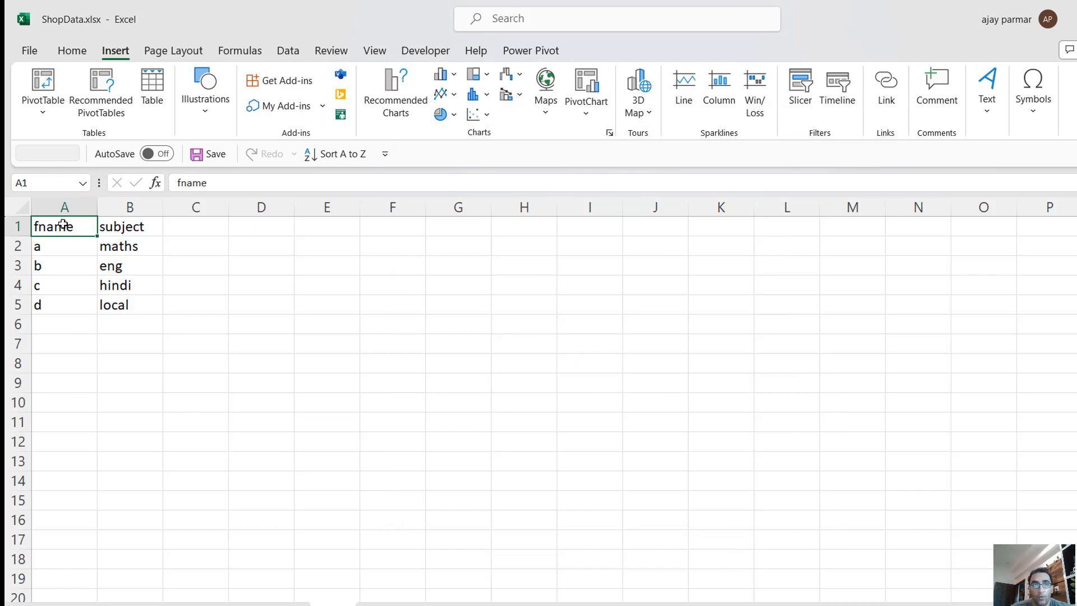
click(160, 88)
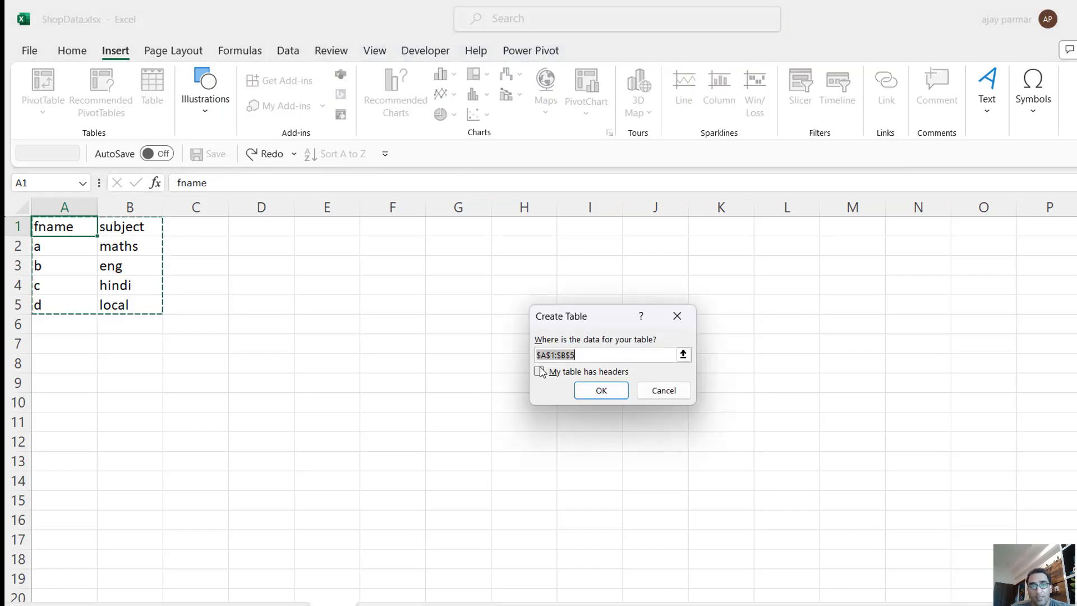
click(539, 372)
click(594, 389)
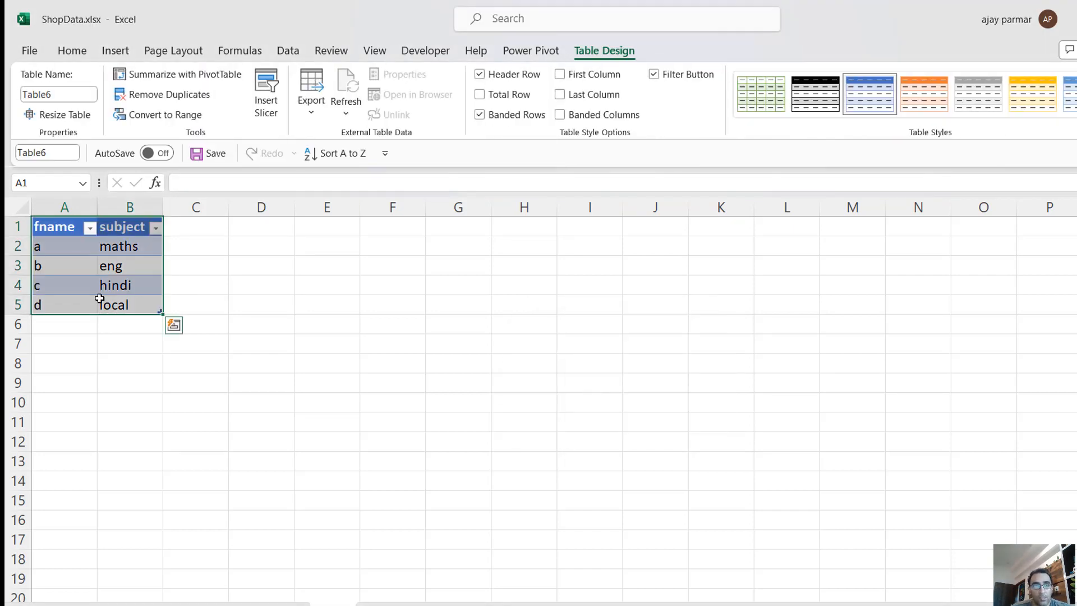
Step: Insert a slicer on the fname field for the new table
click(115, 51)
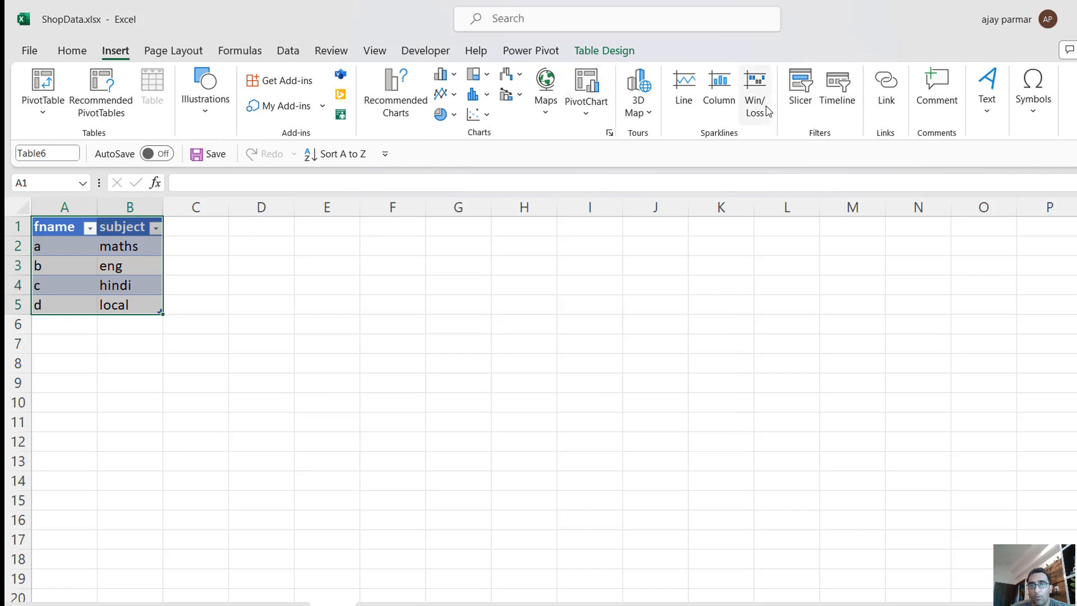
click(800, 93)
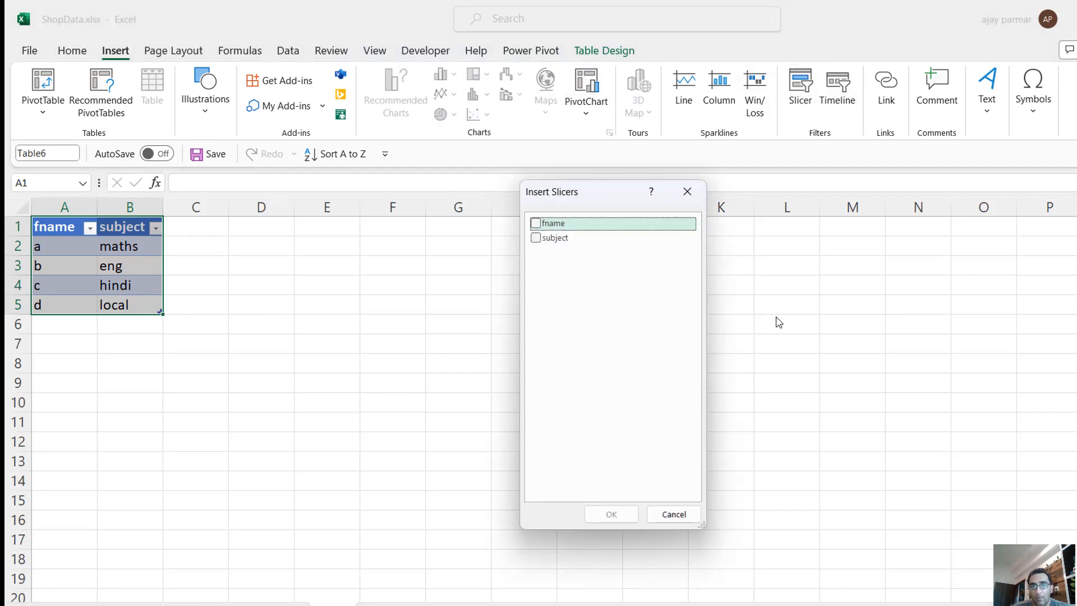
click(536, 223)
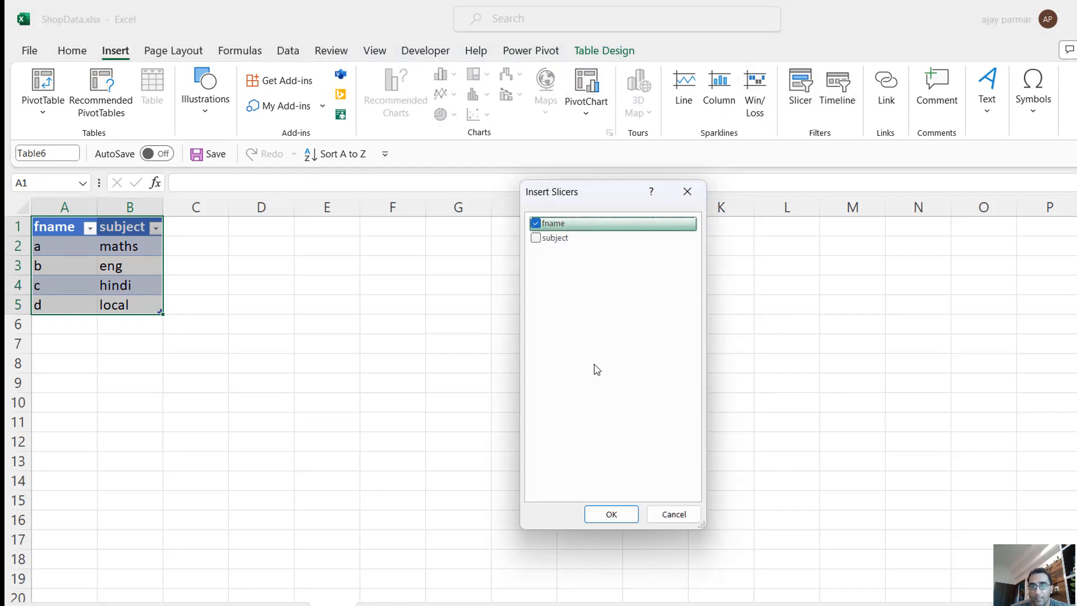
click(614, 515)
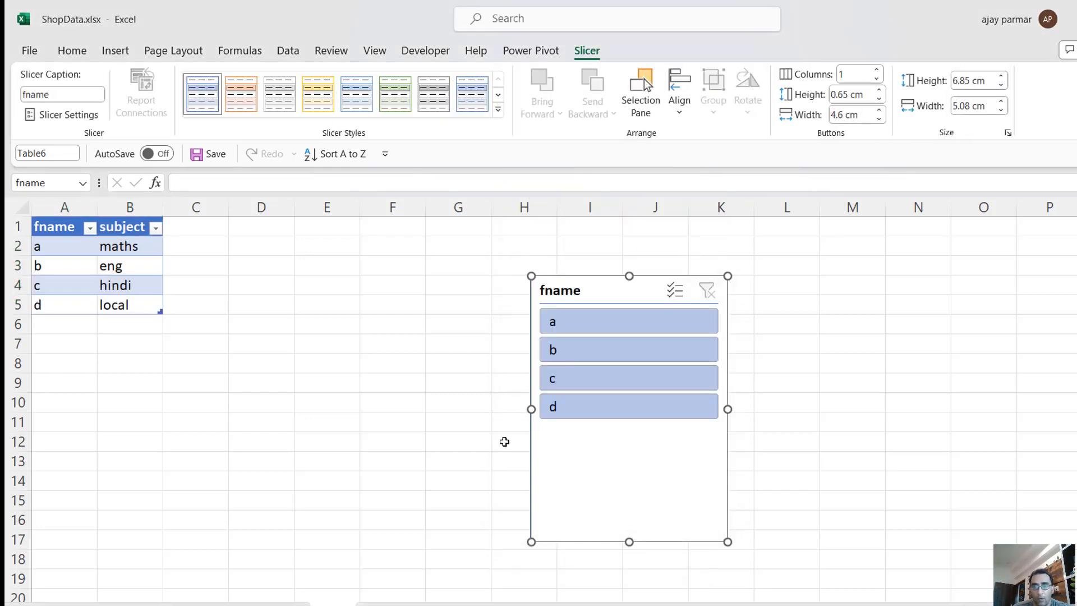
Step: Shrink the fname slicer to about 4.28 cm high by 2.57 cm wide and place it over columns G and H
drag(629, 541, 627, 442)
drag(630, 288, 554, 223)
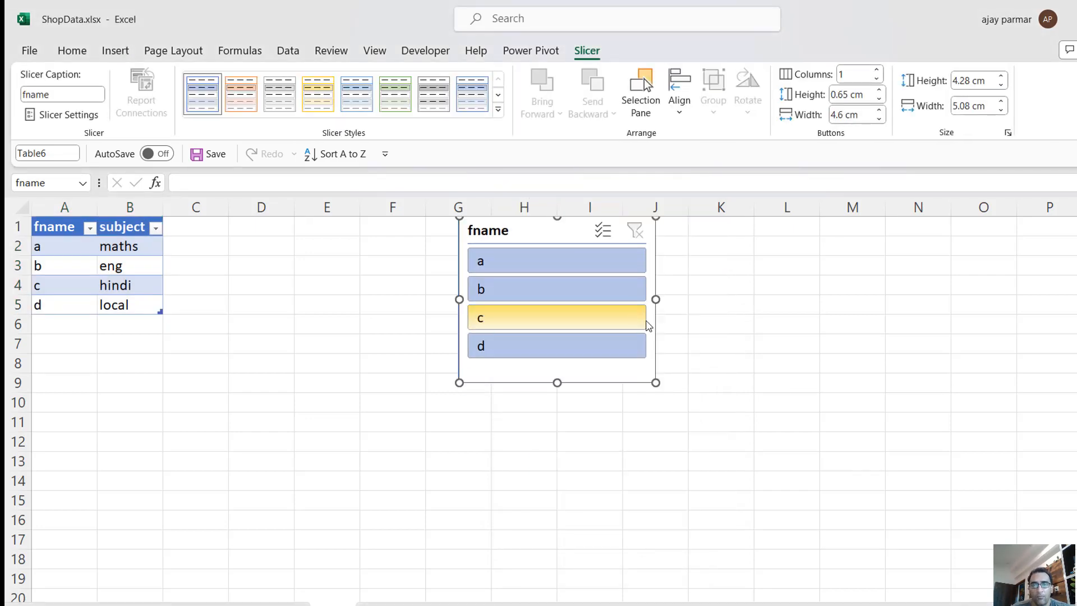
drag(655, 299, 555, 291)
click(301, 287)
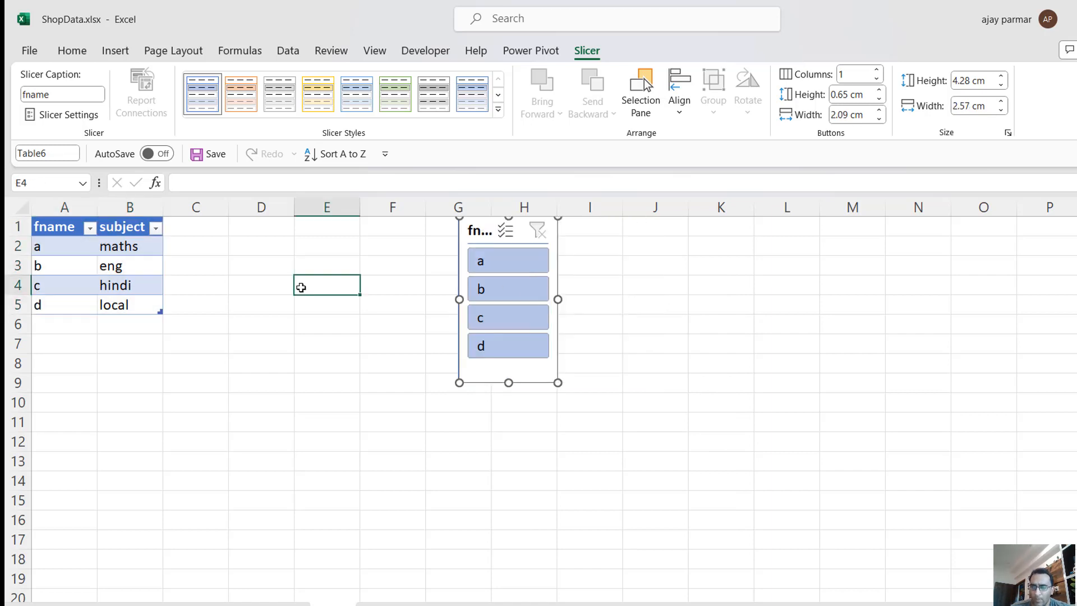
click(108, 271)
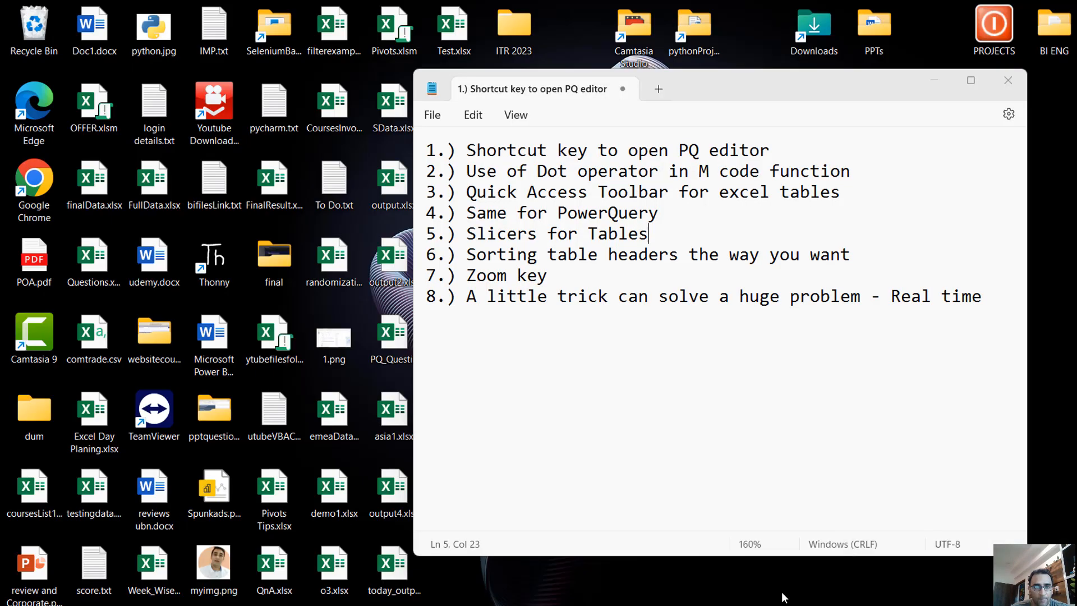
Step: Switch to the Notepad tips list, highlight tip 6 about sorting table headers, and return to the Excel workbook
click(784, 597)
click(537, 254)
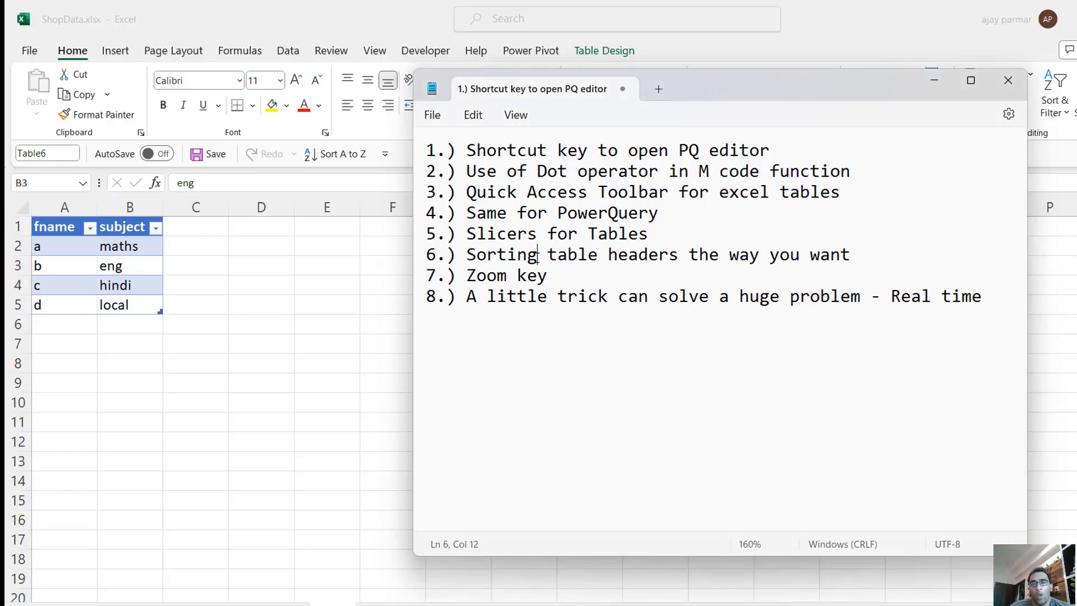
click(469, 254)
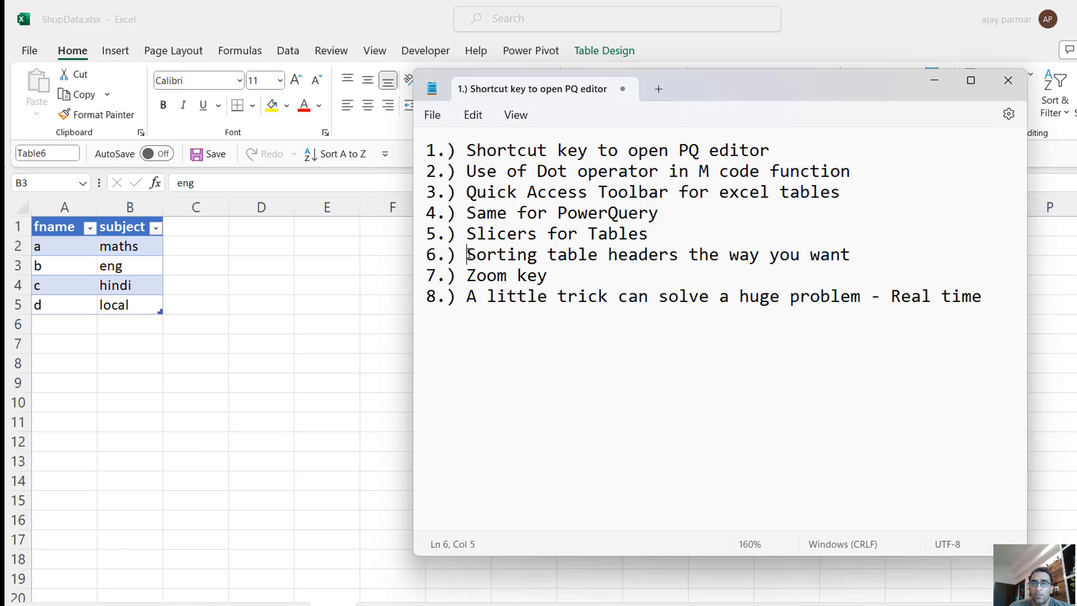
shift+click(893, 255)
key(alt+Tab)
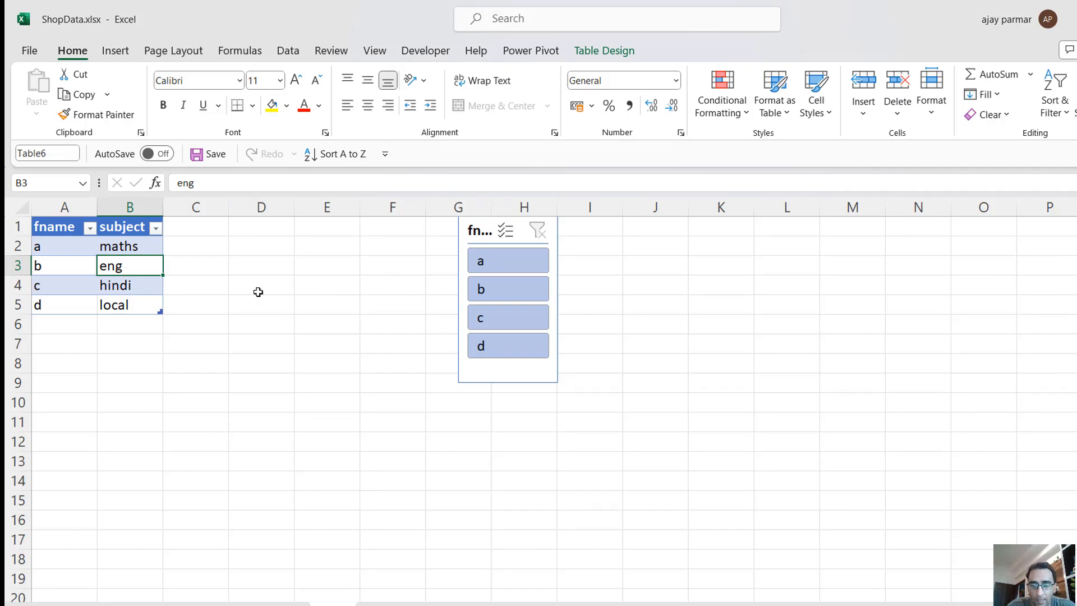
Step: Open the Power Query Editor and display the score query with its bi column selected
key(alt+F12)
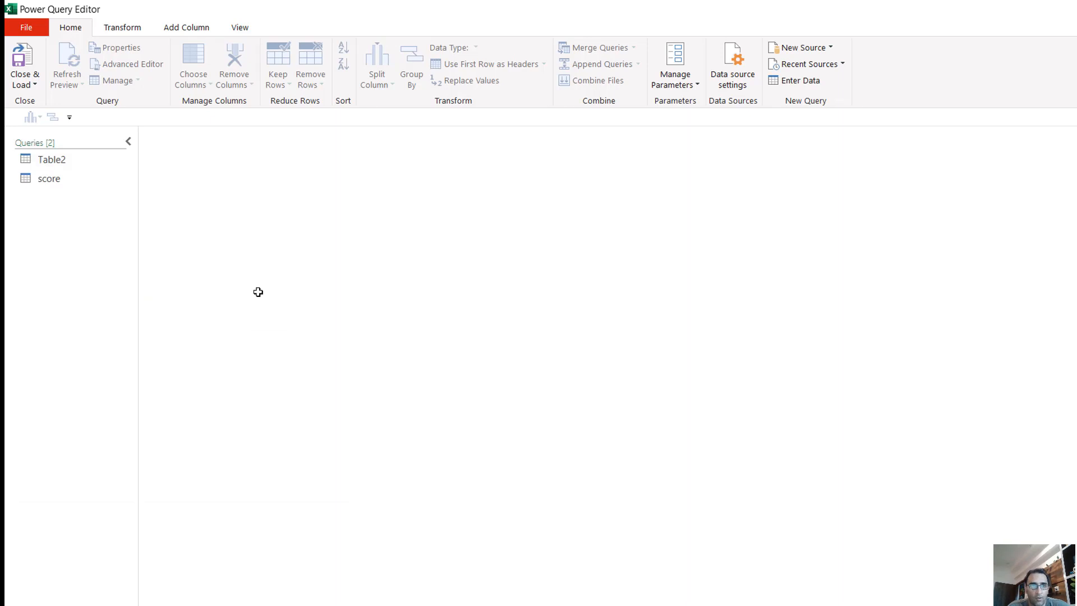
click(56, 179)
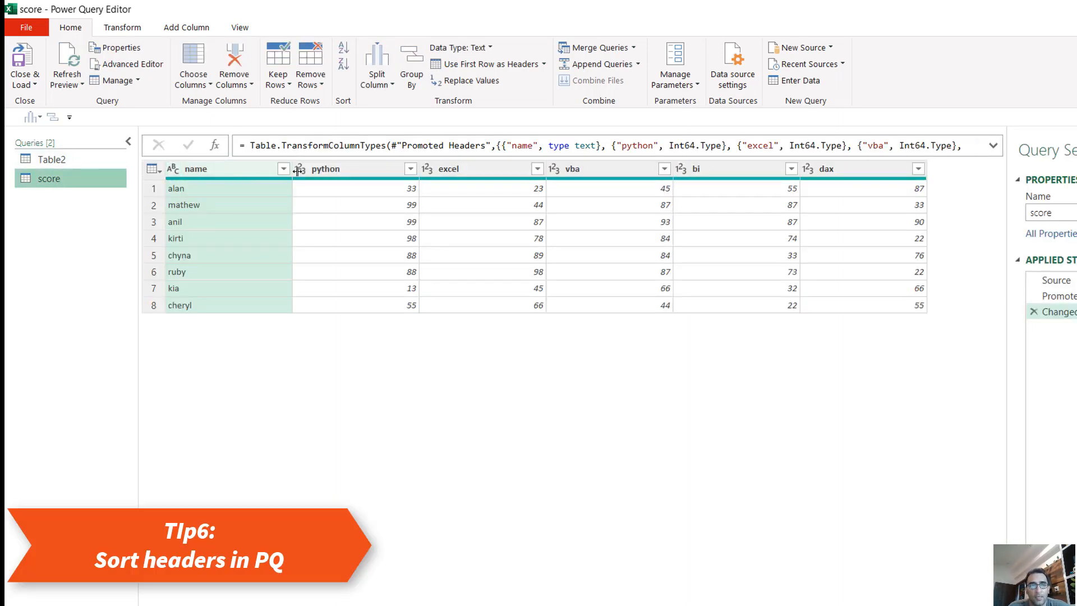
click(732, 175)
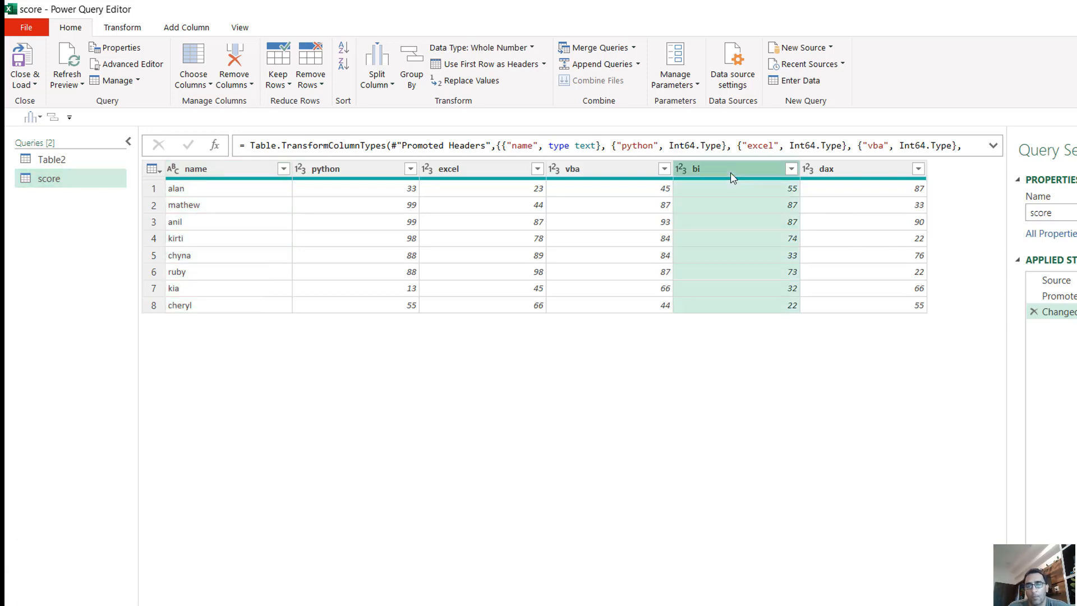
mouse_move(730, 173)
mouse_down()
mouse_move(202, 183)
mouse_move(764, 197)
mouse_move(728, 185)
mouse_up()
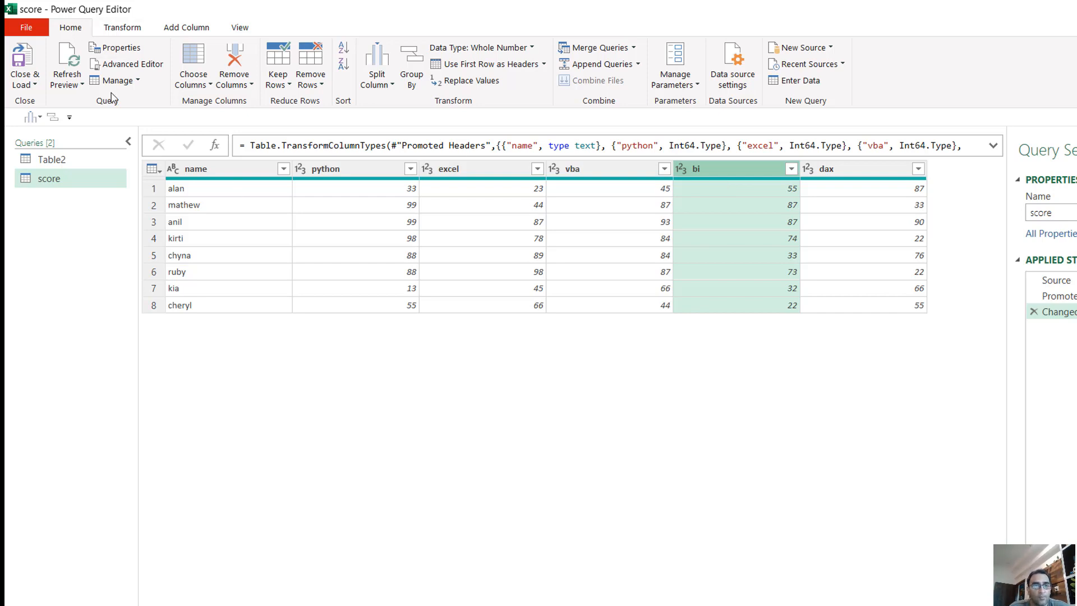
Step: Open Choose Columns for the score query and sort the column list by Name
click(207, 85)
click(78, 29)
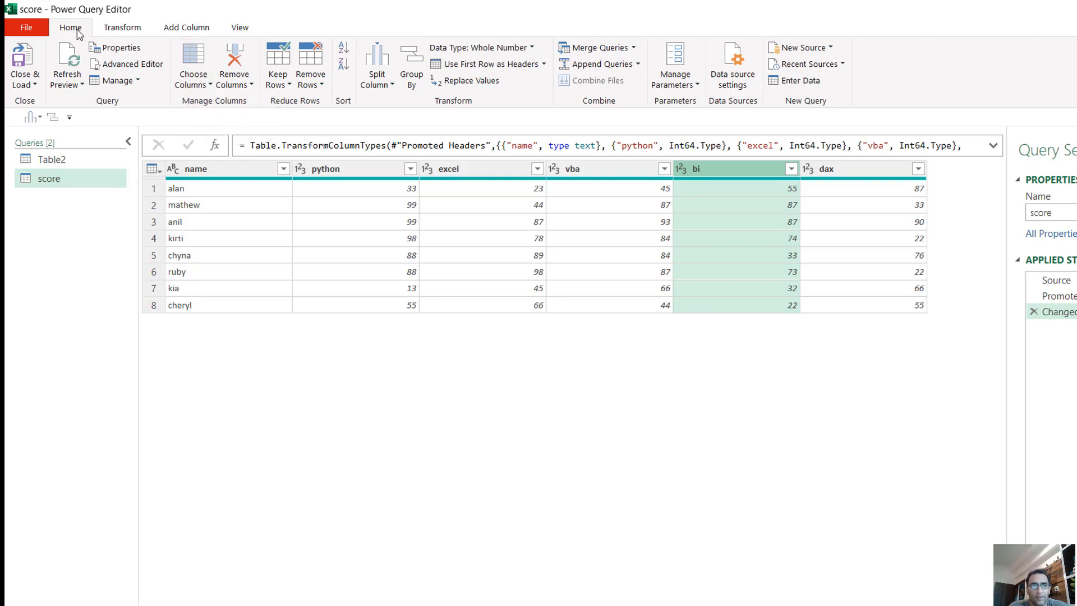
click(210, 87)
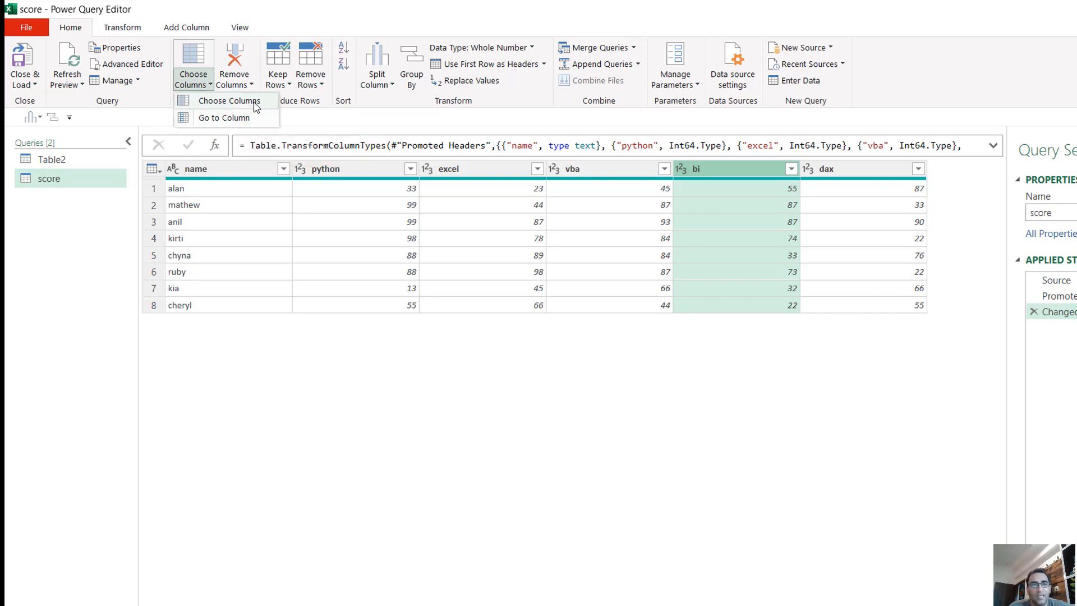
click(235, 104)
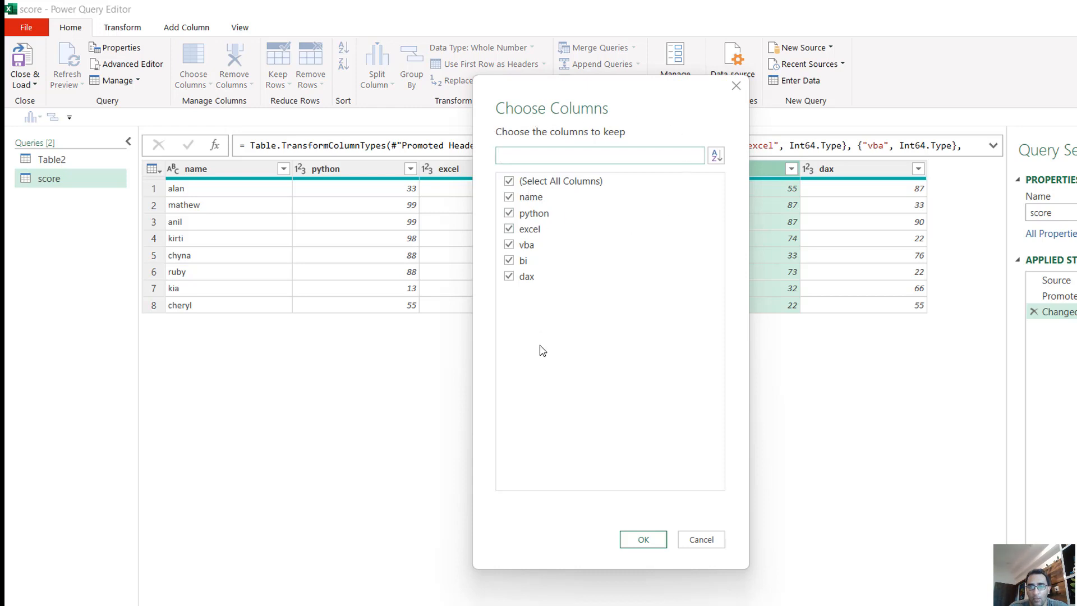
click(716, 156)
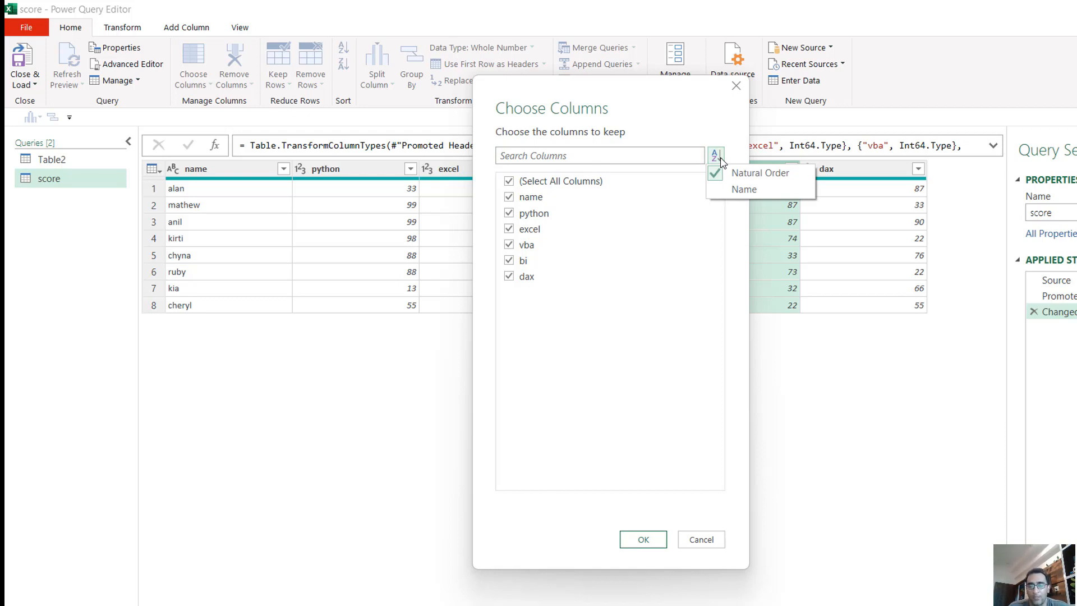
click(723, 192)
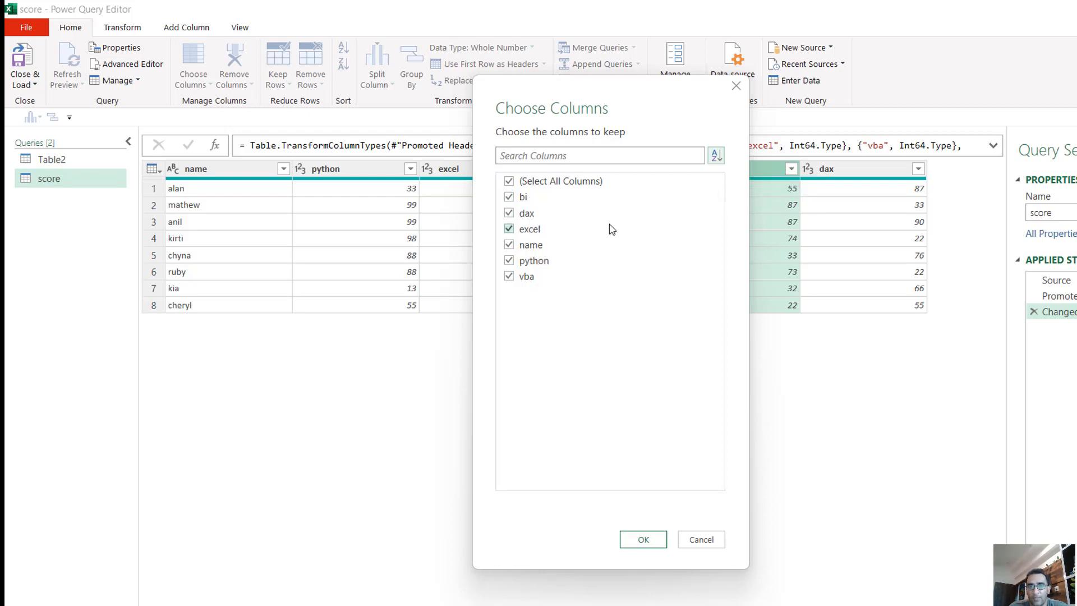
Step: Check the sort order options, leave Name chosen, and apply the column selection with all columns kept
click(716, 156)
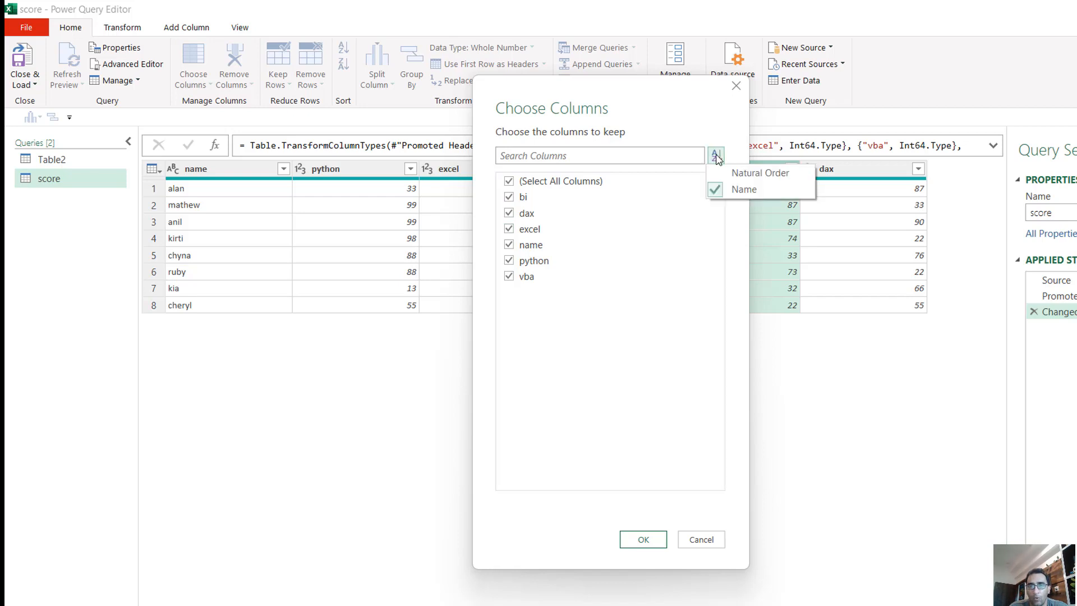
click(716, 157)
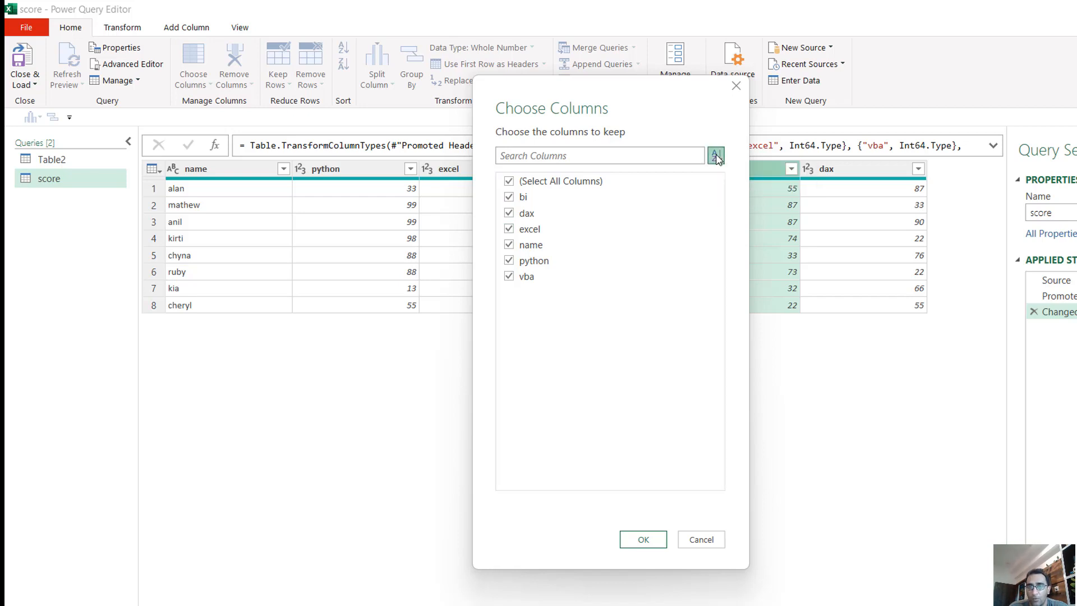
click(716, 156)
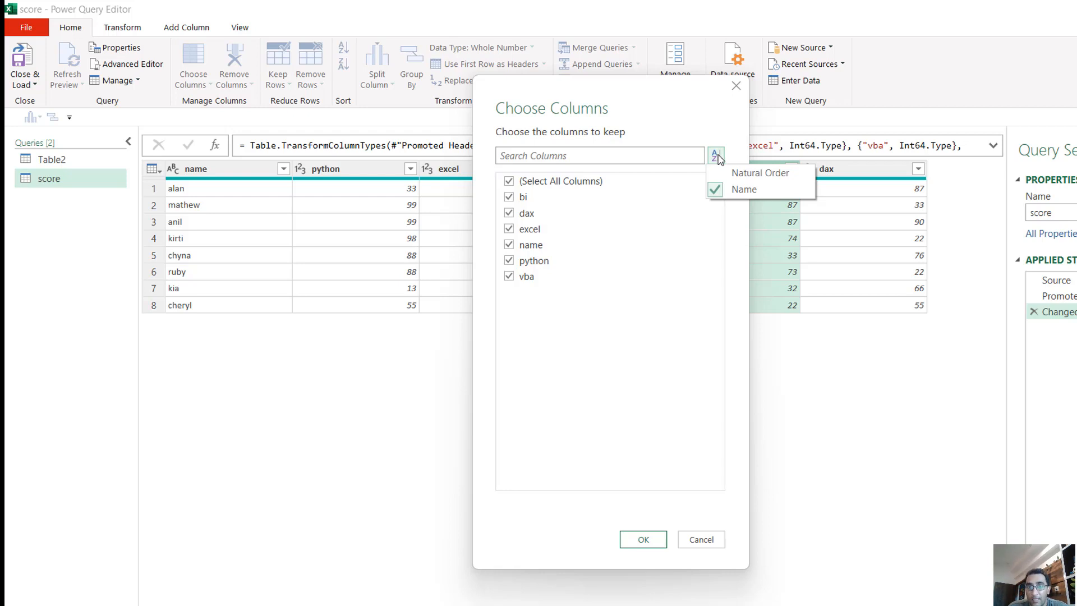
click(717, 157)
click(717, 157)
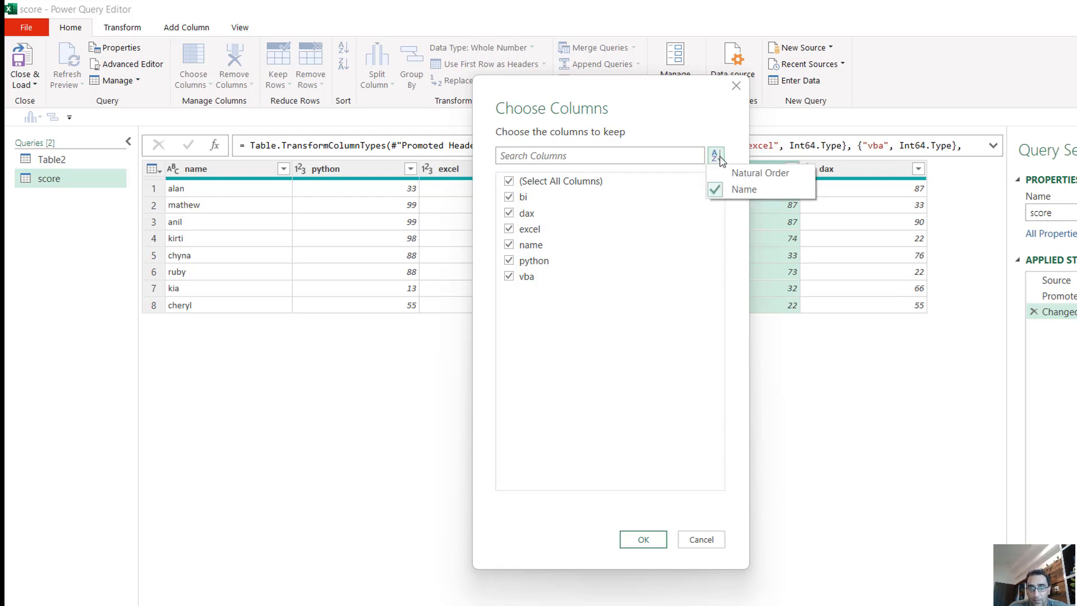
click(658, 540)
click(644, 539)
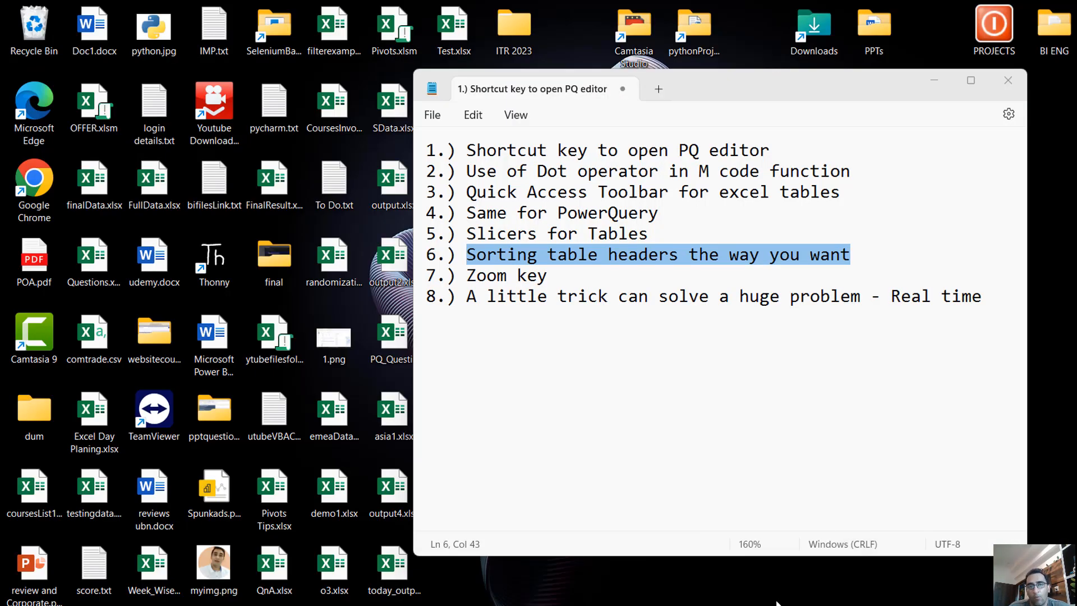
Step: Switch to the Notepad tips list, highlight the word Zoom in tip 7, and return to the Power Query Editor
click(785, 555)
click(631, 388)
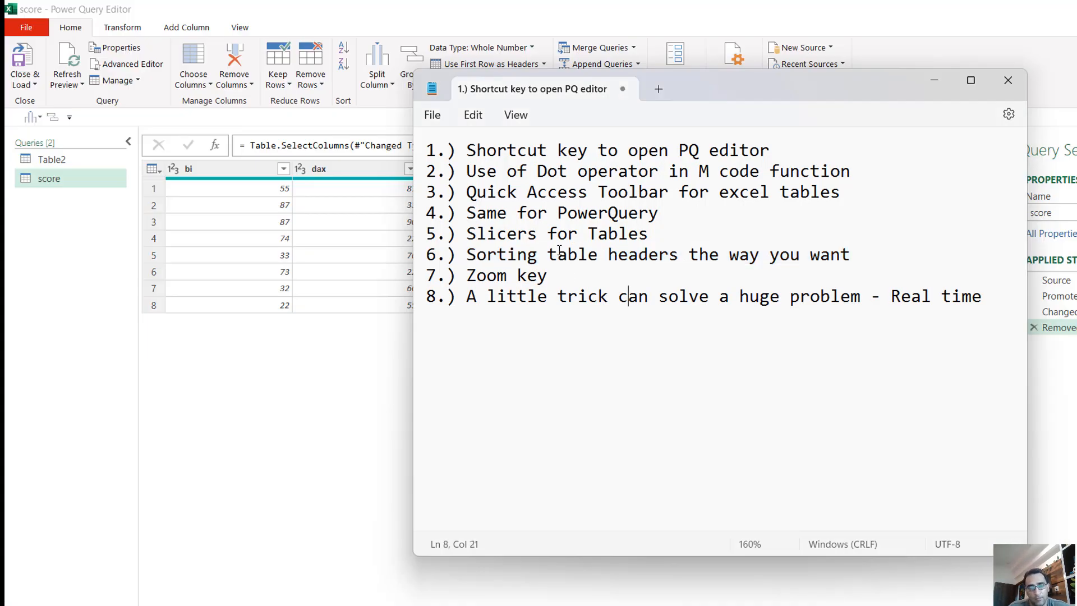
click(566, 294)
click(552, 275)
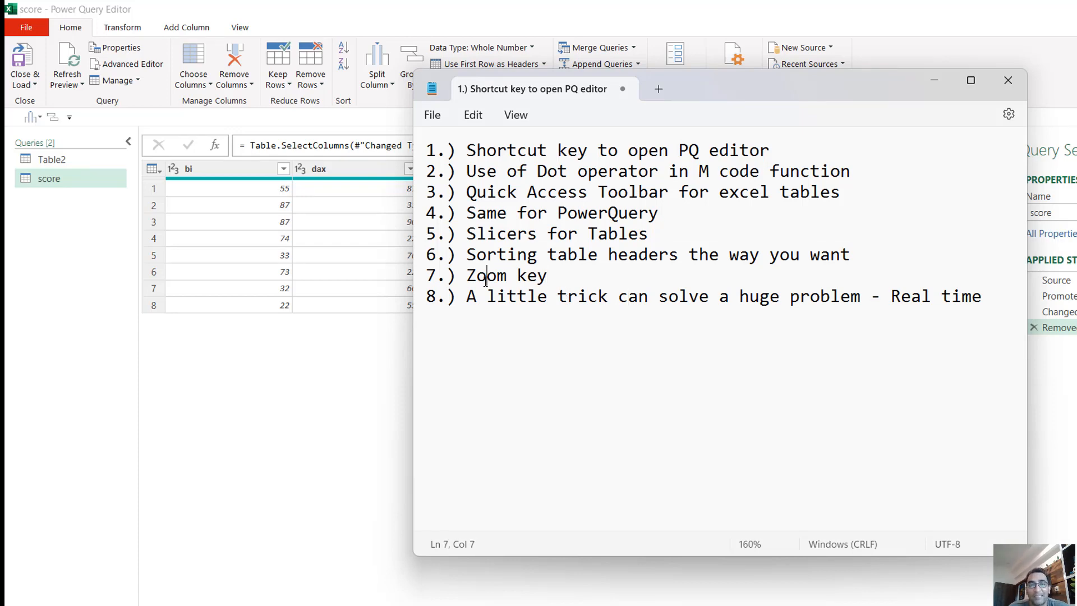
double_click(487, 275)
click(284, 499)
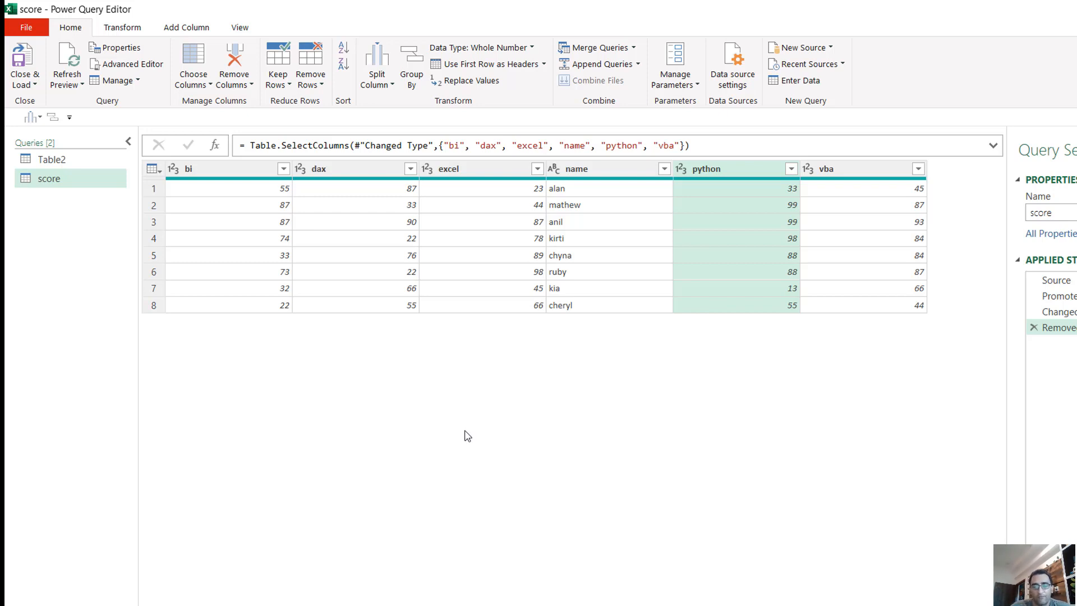
Step: Zoom in on the Power Query Editor's contents by several levels
key(ctrl+shift+plus)
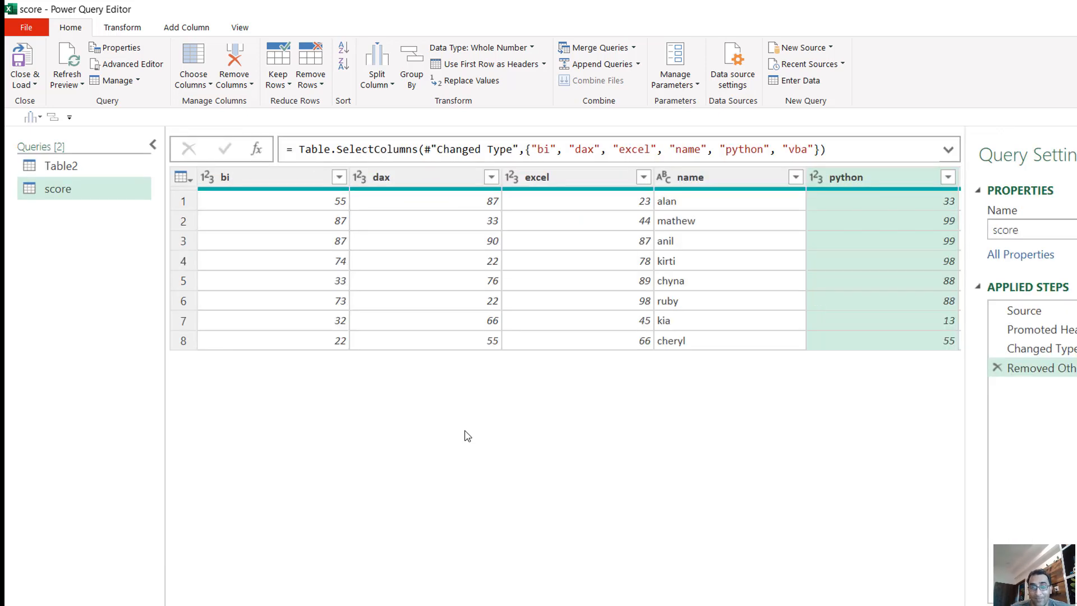
key(ctrl+shift+plus)
key(ctrl+shift+plus)
key(ctrl+shift+plus)
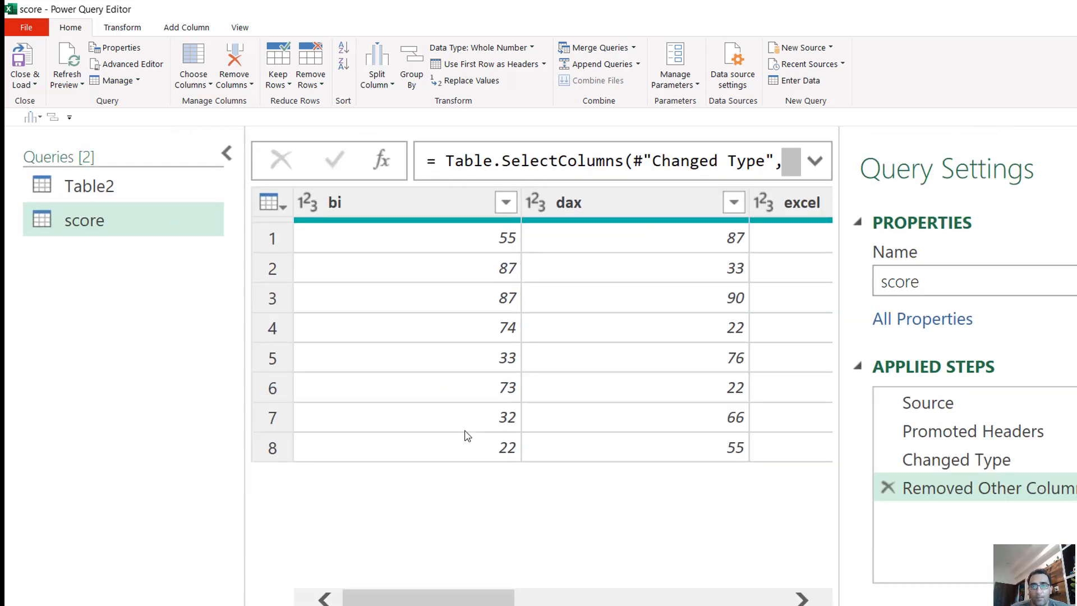
Step: Zoom out the Power Query Editor's contents until the score table is tiny
key(ctrl+shift+minus)
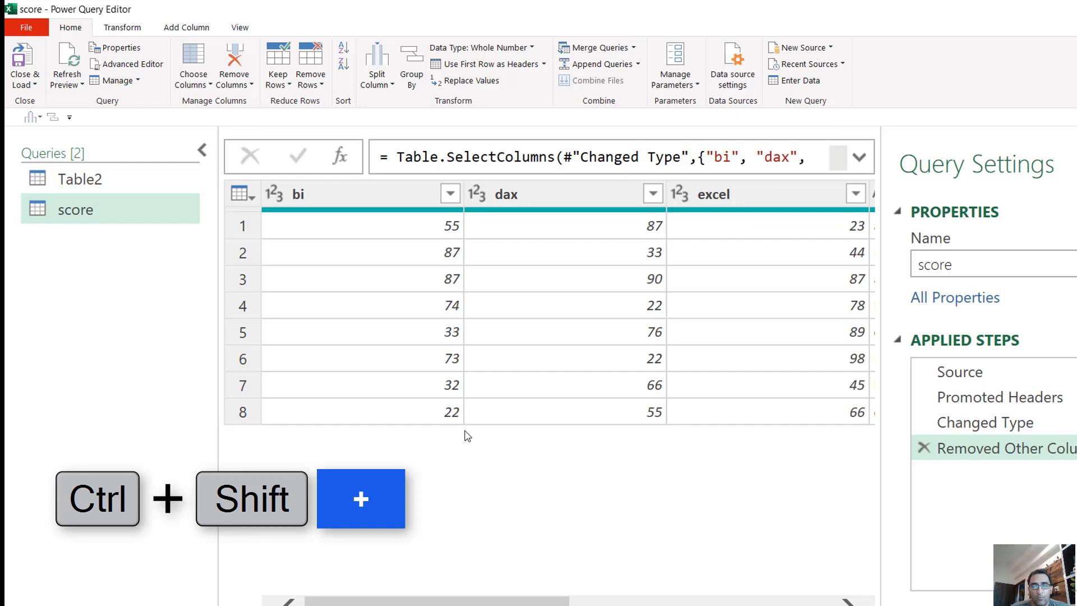
key(ctrl+shift+minus)
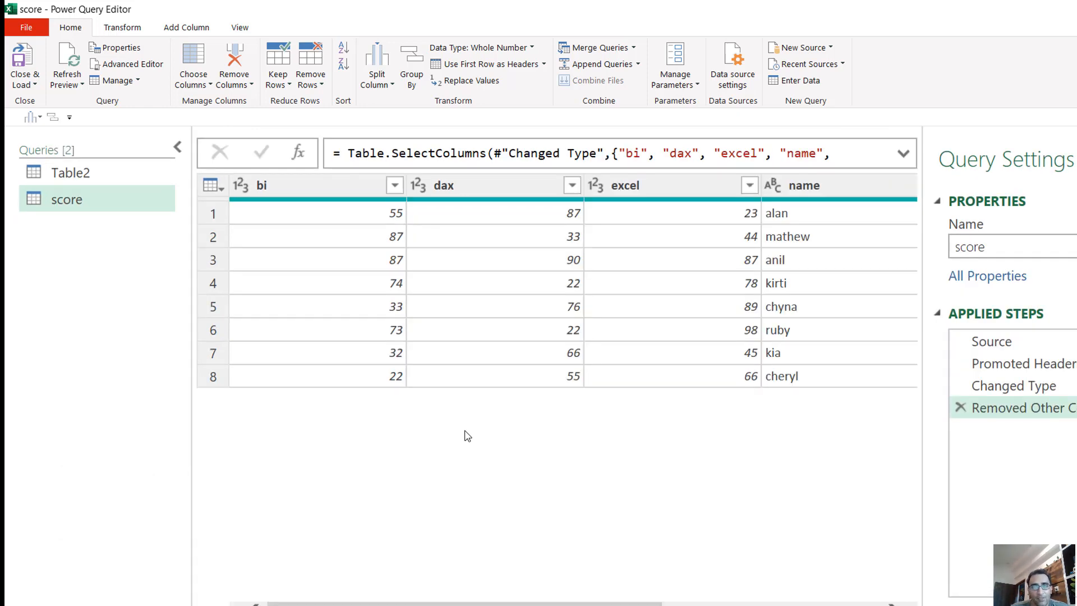
key(ctrl+shift+minus)
key(ctrl+shift+minus)
key(ctrl+shift+minus)
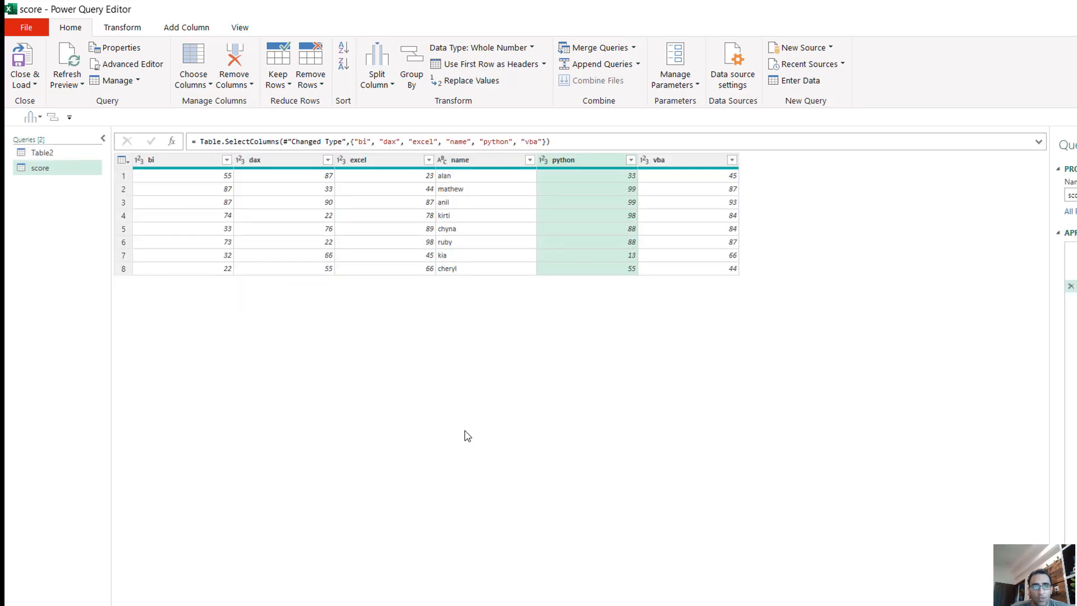
key(ctrl+shift+minus)
key(ctrl+shift+minus)
key(ctrl+shift+minus)
key(ctrl+shift+minus)
key(ctrl+shift+minus)
key(ctrl+shift+minus)
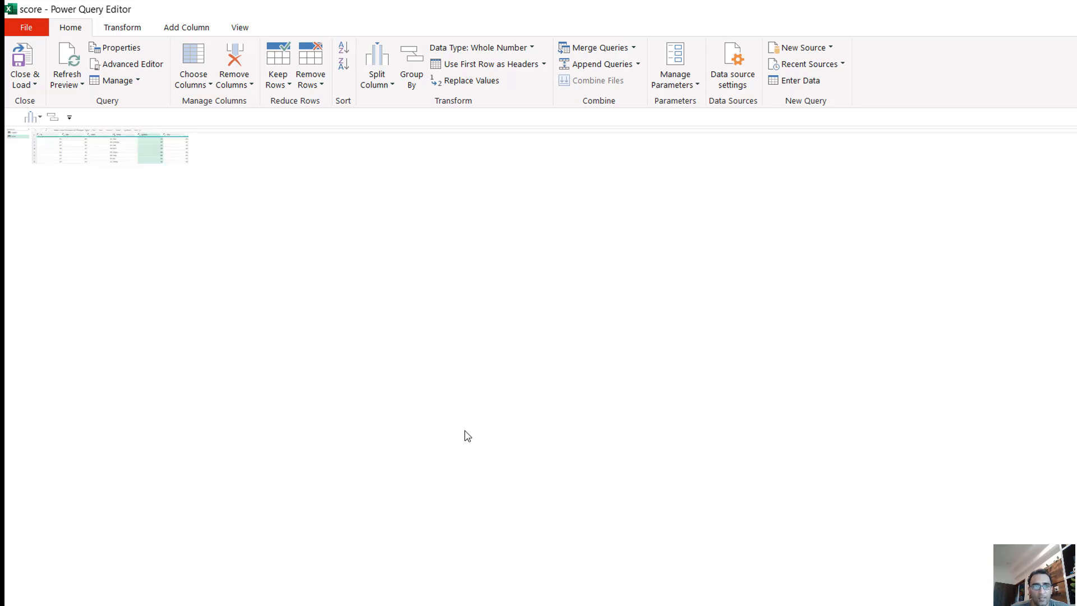
Step: Zoom the Power Query Editor's contents back in to about their original size
key(ctrl+shift+plus)
key(ctrl+shift+plus)
key(ctrl+shift+plus)
key(ctrl+shift+plus)
key(ctrl+shift+plus)
key(ctrl+shift+plus)
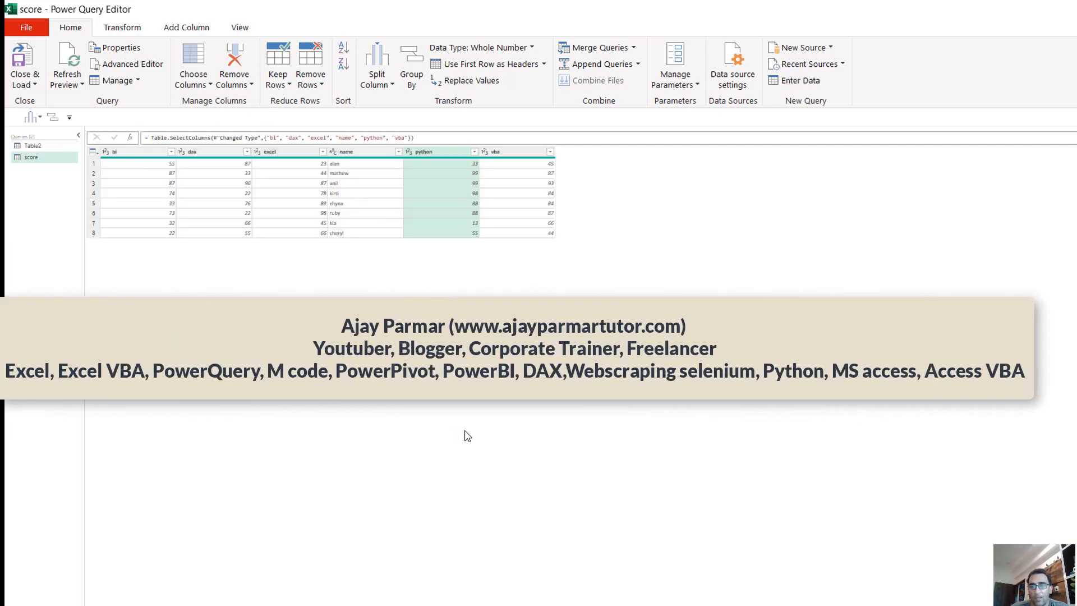
key(ctrl+shift+plus)
key(ctrl+shift+plus)
key(ctrl+shift+plus)
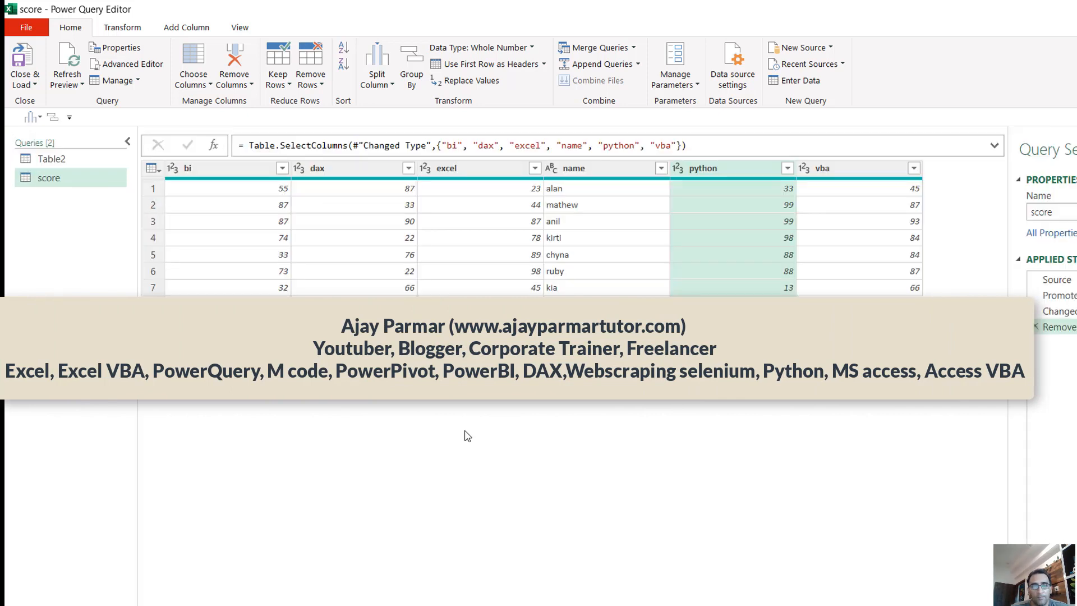